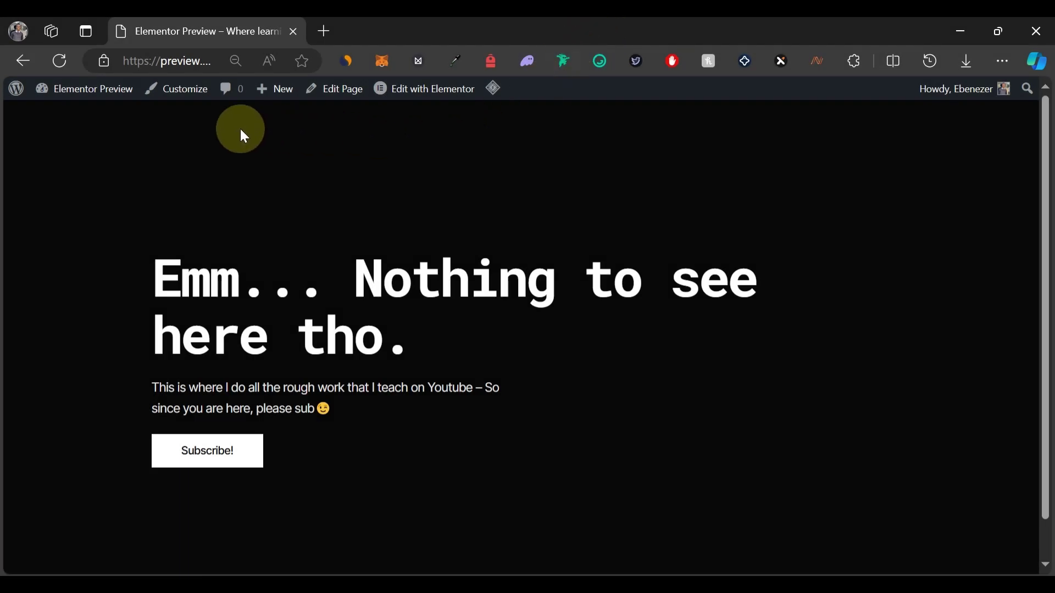
Step: Open the Add Plugins page from the site's admin dashboard and search for "survey maker"
mouse_move(74, 98)
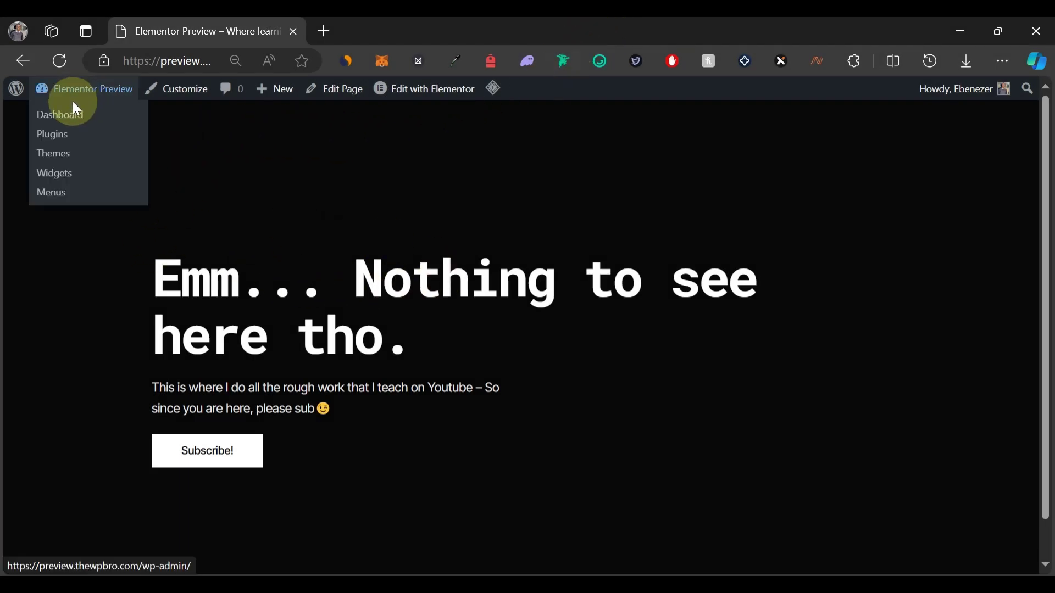
left_click(69, 120)
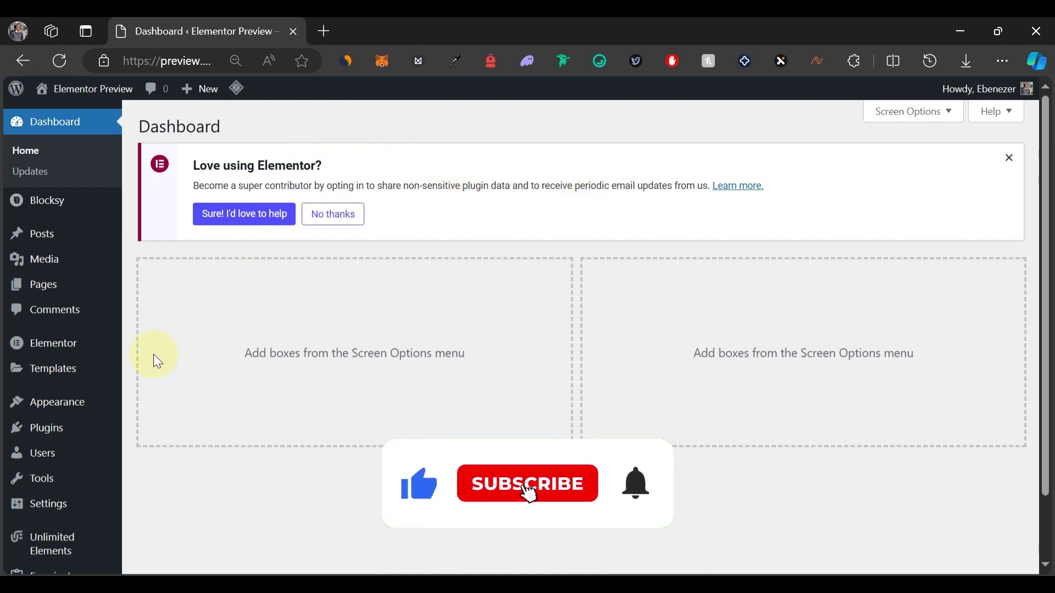
mouse_move(48, 431)
left_click(159, 452)
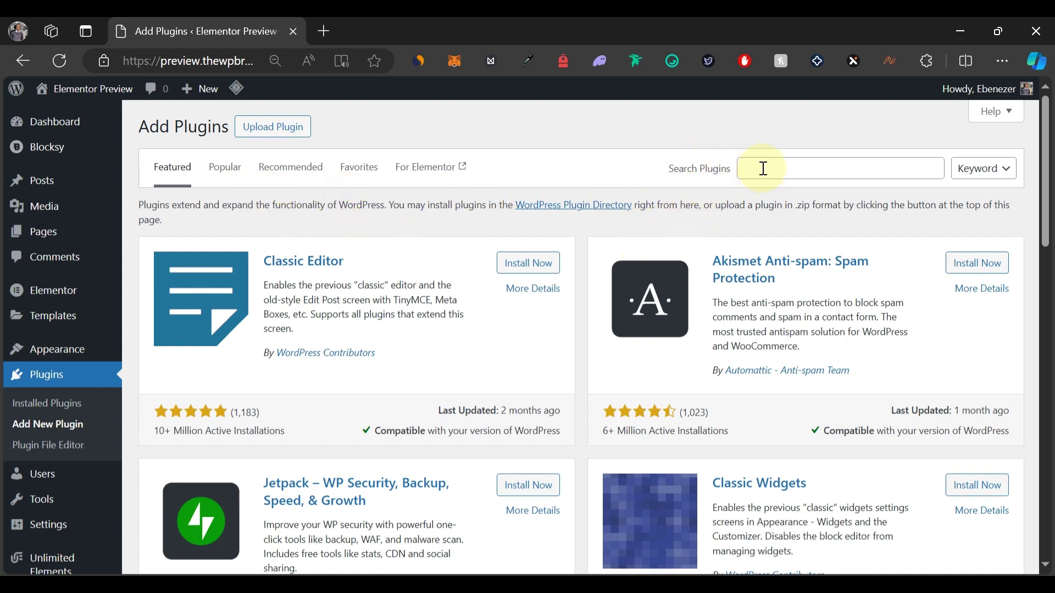
type("survey maker")
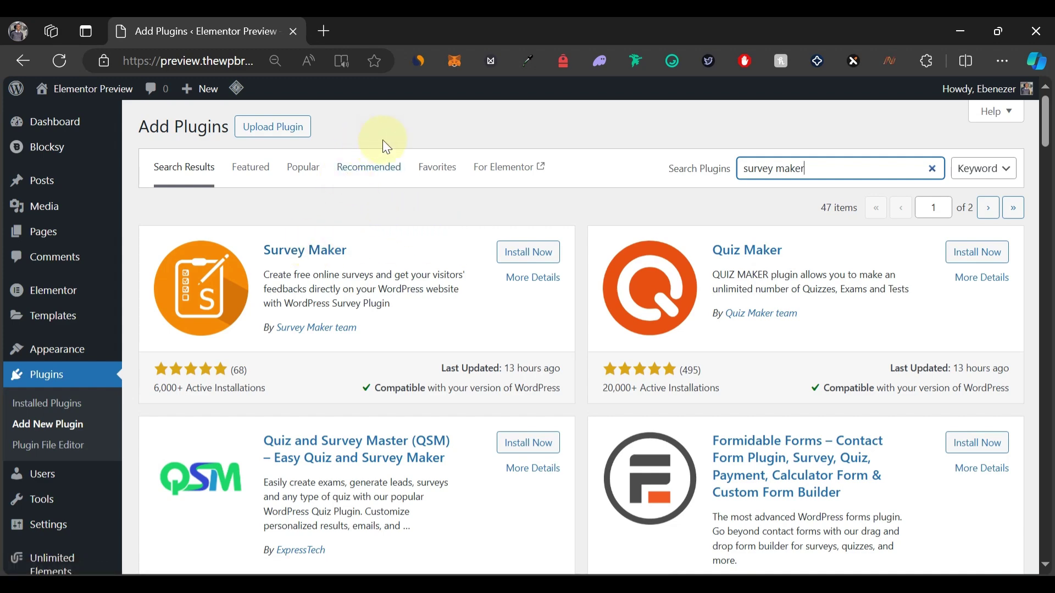
Step: Upload the plugin file survey-maker-30.2.0.zip, install it and activate it
left_click(290, 134)
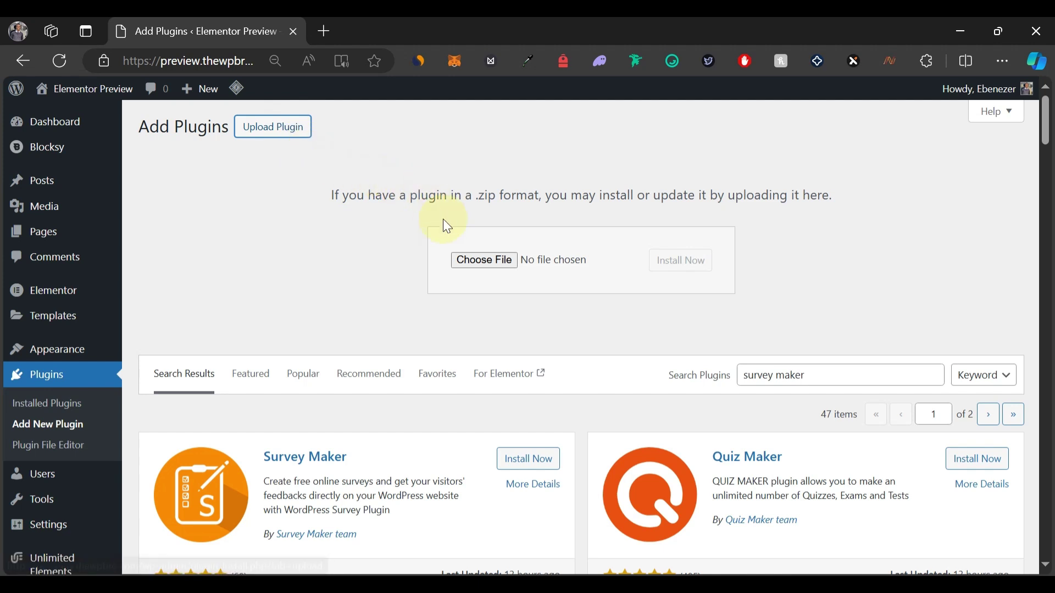
left_click(509, 267)
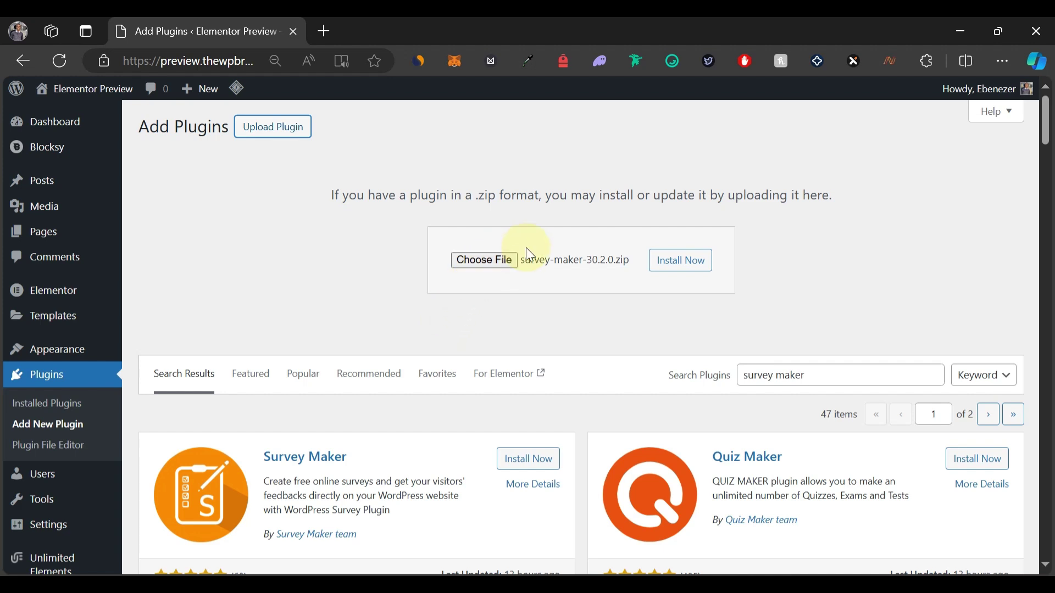
left_click(673, 258)
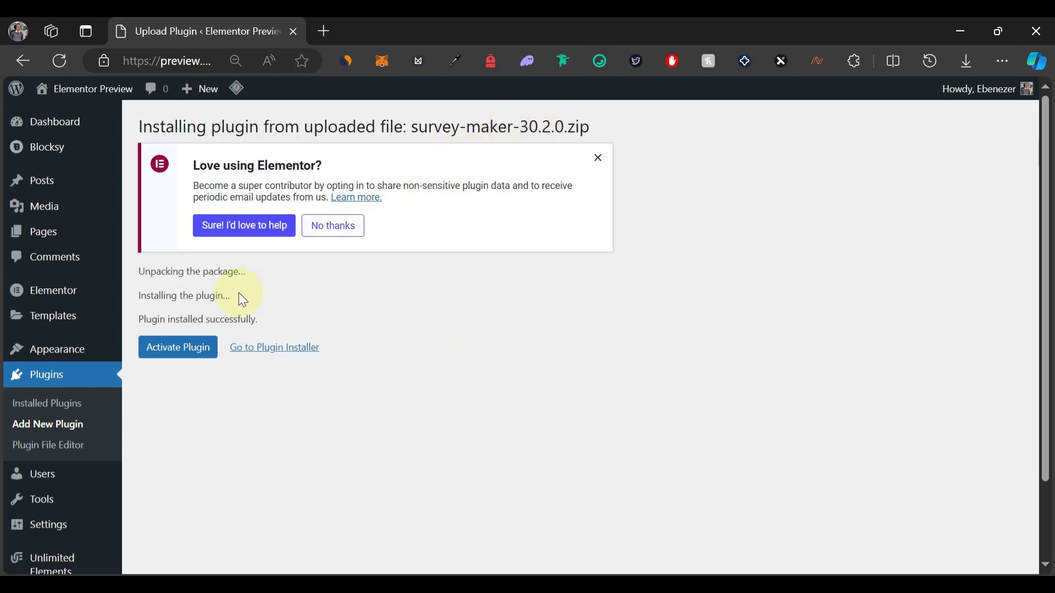
left_click(161, 357)
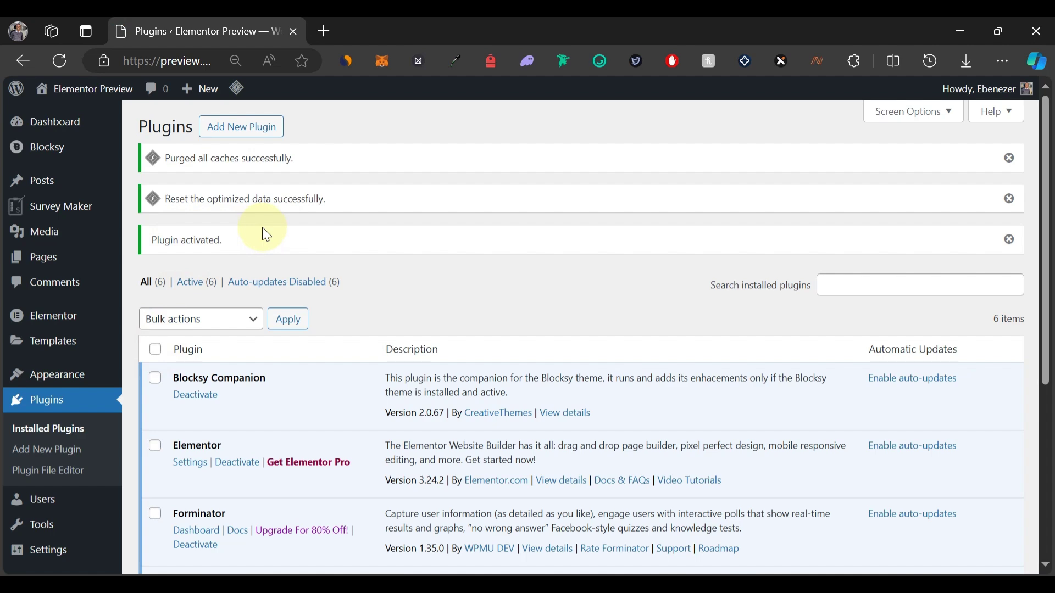
Step: Open Survey Maker's survey list through its settings link among the installed plugins and trash the Customer Satisfaction Survey Template
scroll(264, 232, "down", 5)
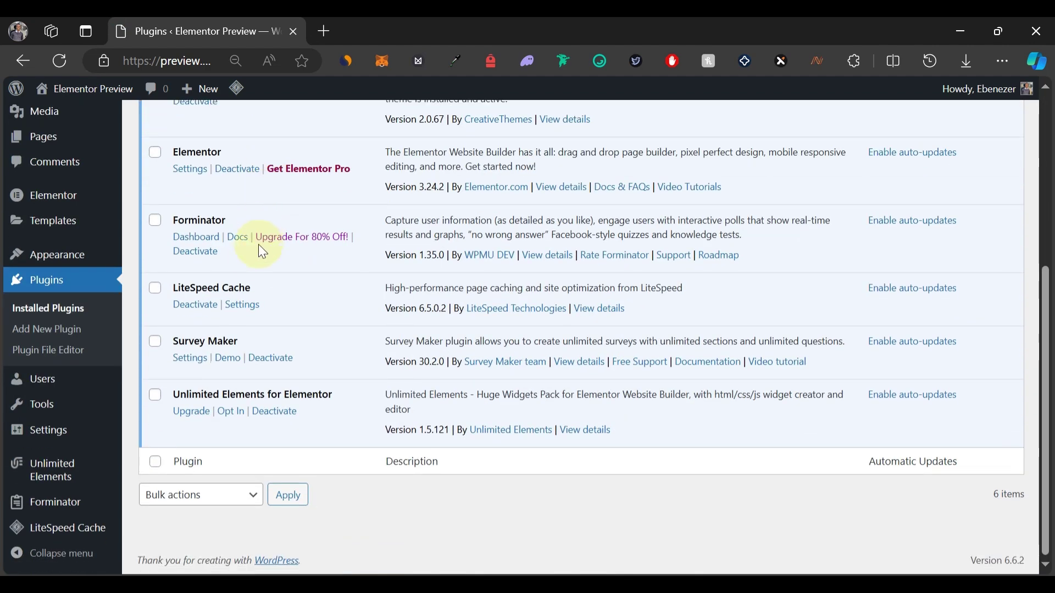
left_click(187, 358)
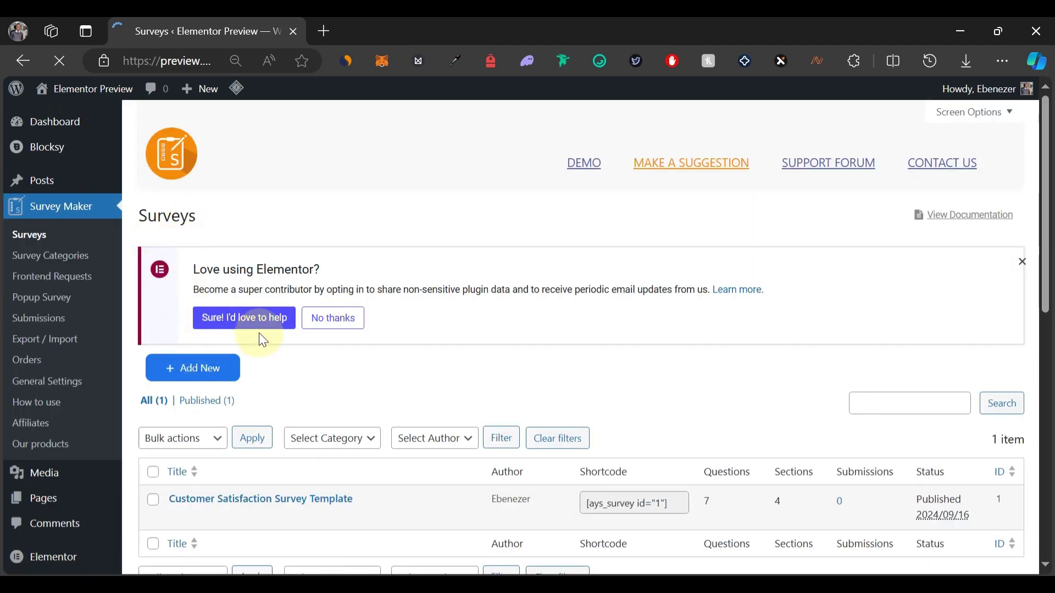
scroll(267, 345, "down", 1)
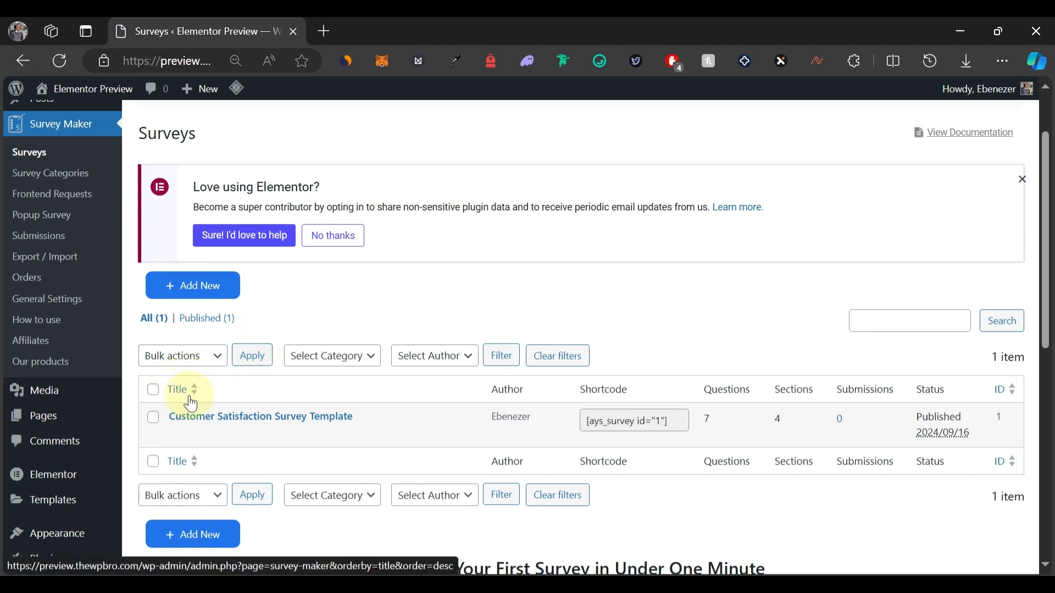
mouse_move(282, 423)
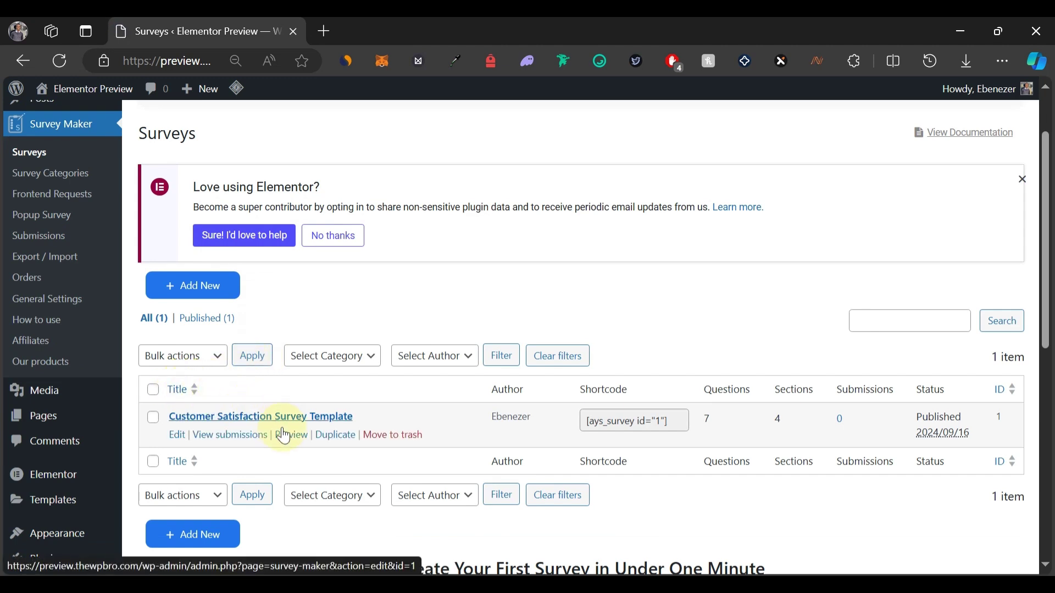
left_click(400, 442)
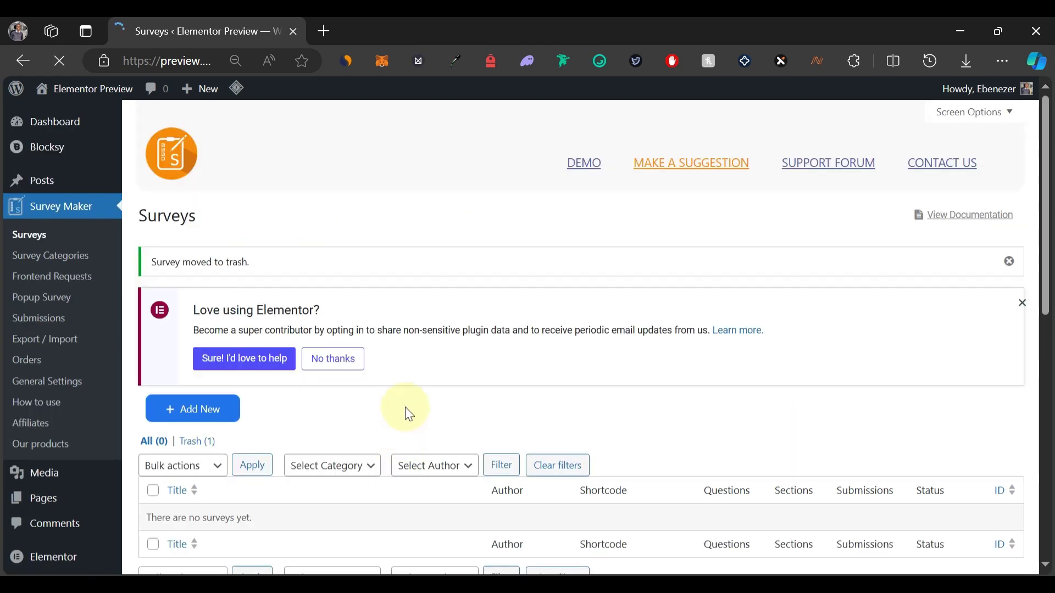
Step: Review Survey Maker's general settings, from user permissions and default parameters through IP, anonymity, animation and submissions options
left_click(60, 383)
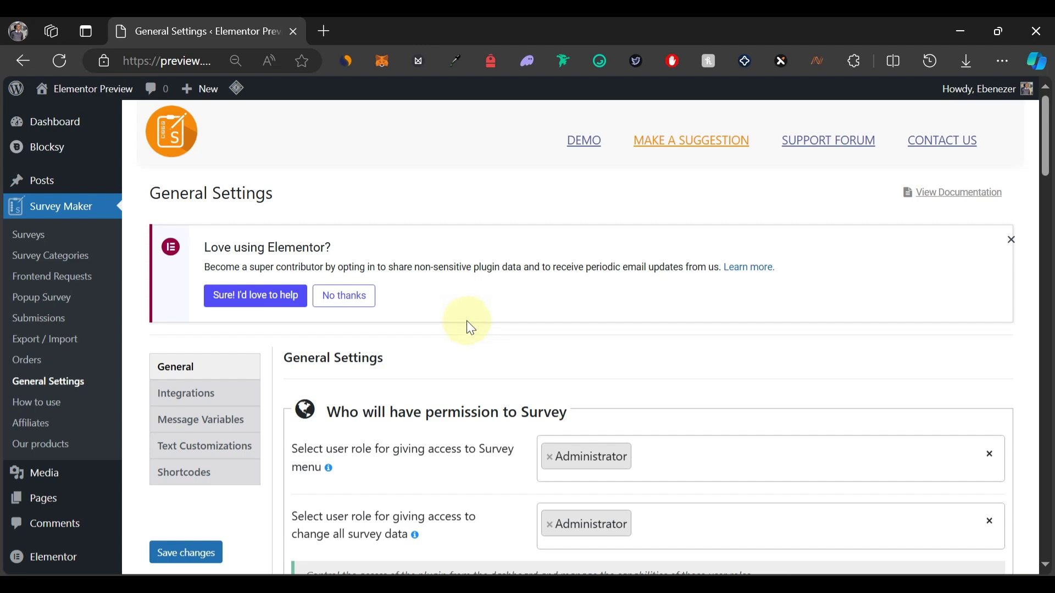
scroll(463, 332, "down", 1)
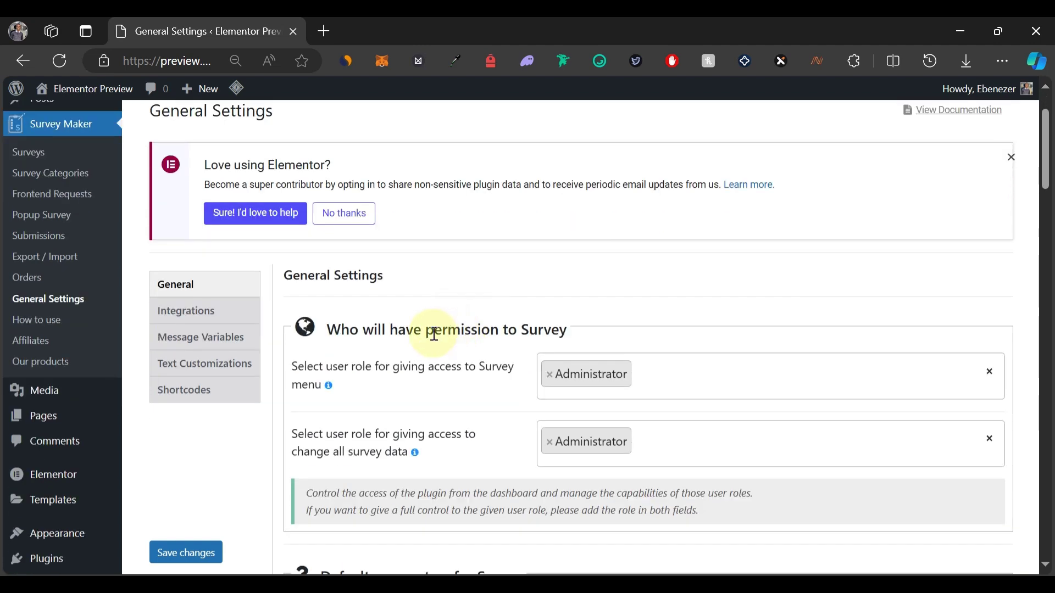
scroll(473, 330, "down", 3)
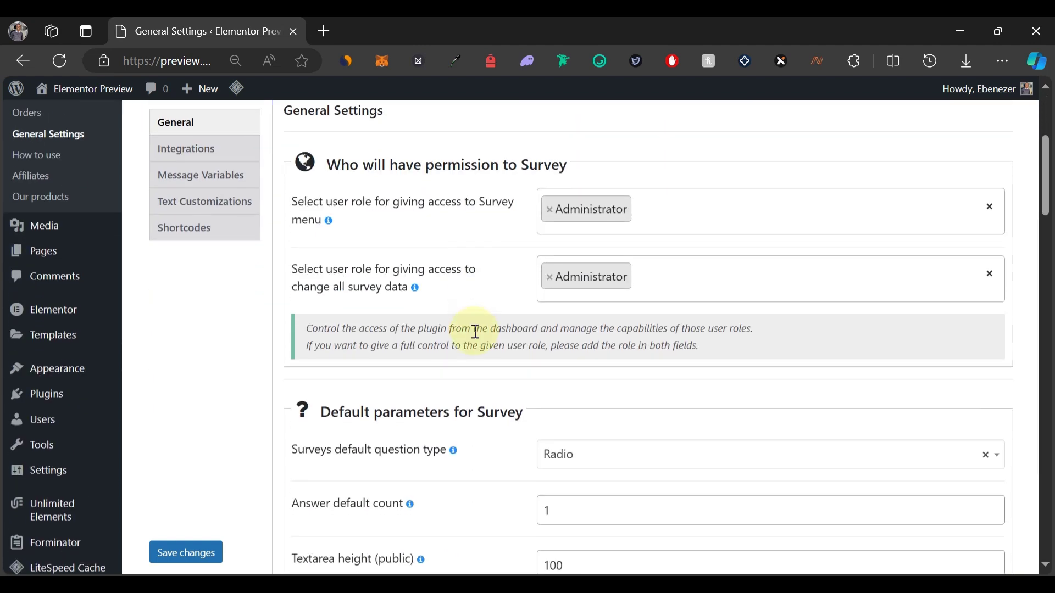
scroll(450, 338, "down", 4)
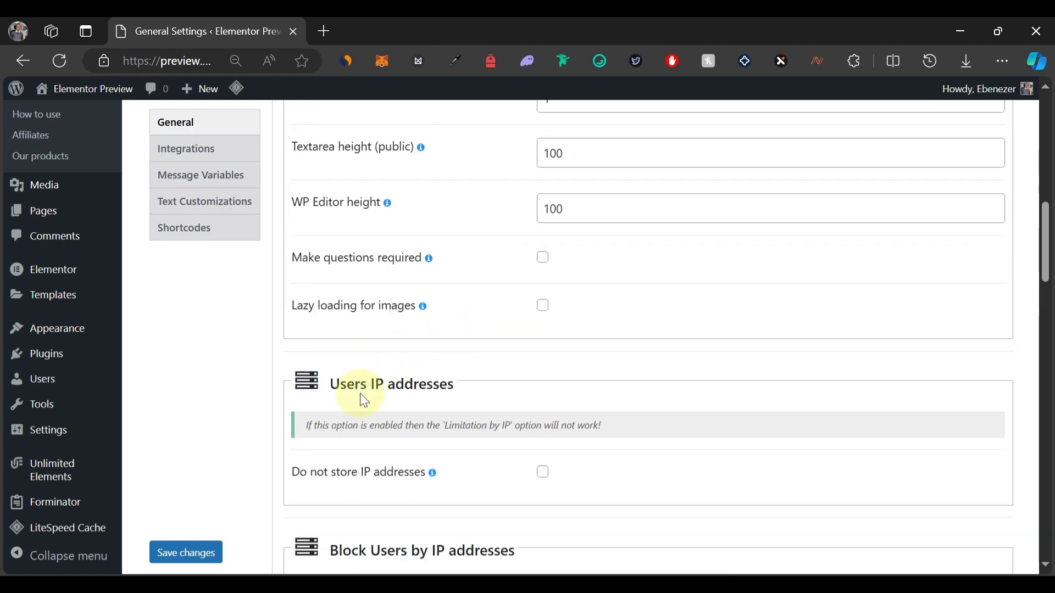
scroll(383, 391, "down", 2)
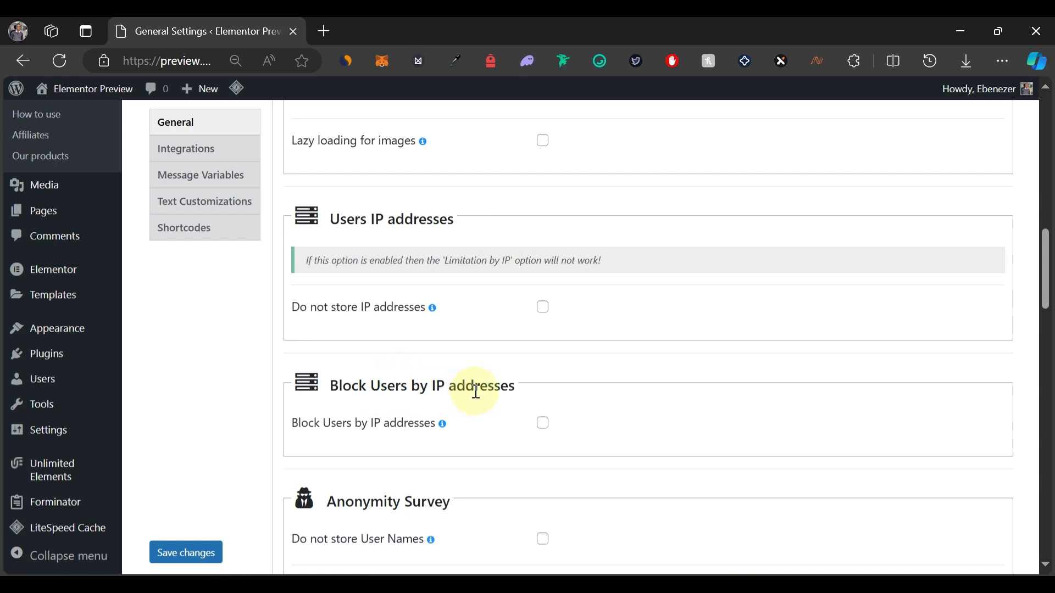
scroll(475, 391, "down", 3)
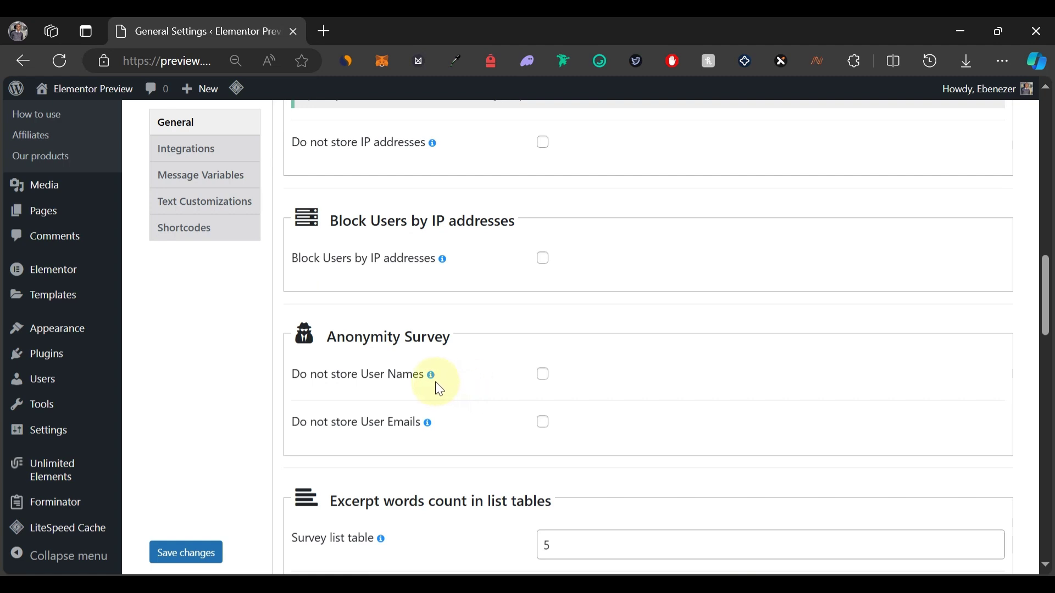
mouse_move(437, 385)
scroll(444, 390, "down", 9)
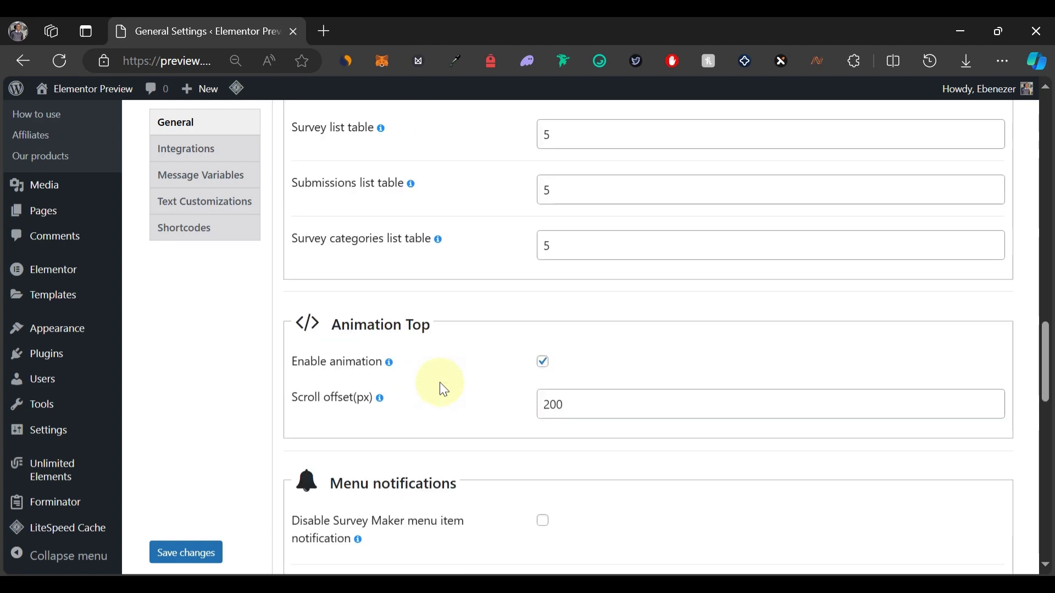
scroll(444, 390, "down", 9)
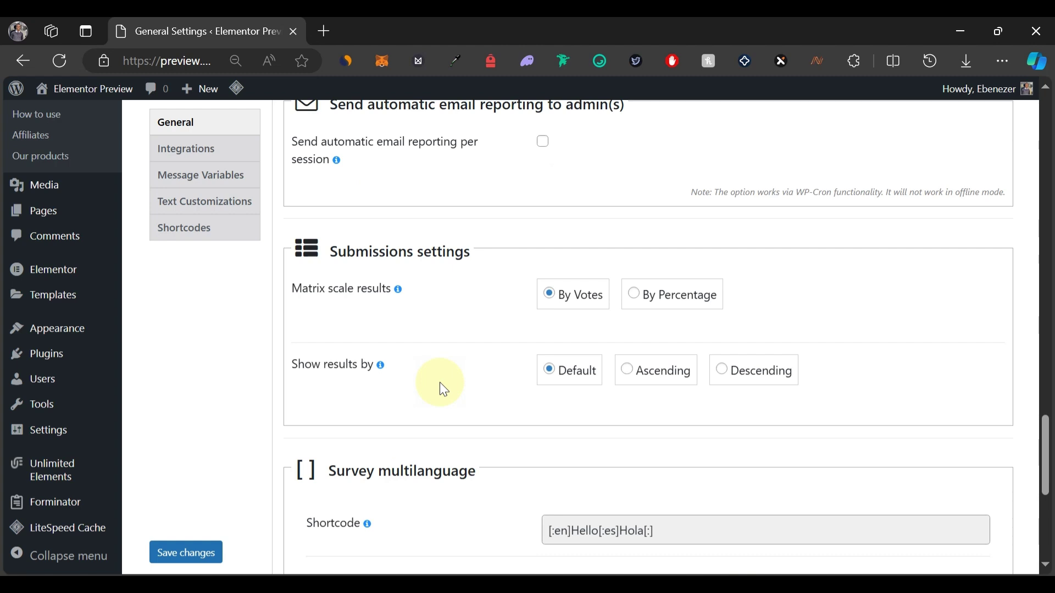
Step: Examine the integrations available in Survey Maker's settings, including MailChimp, Campaign Monitor, ActiveCampaign, Slack, Zapier and SendGrid
left_click(225, 149)
scroll(360, 216, "up", 7)
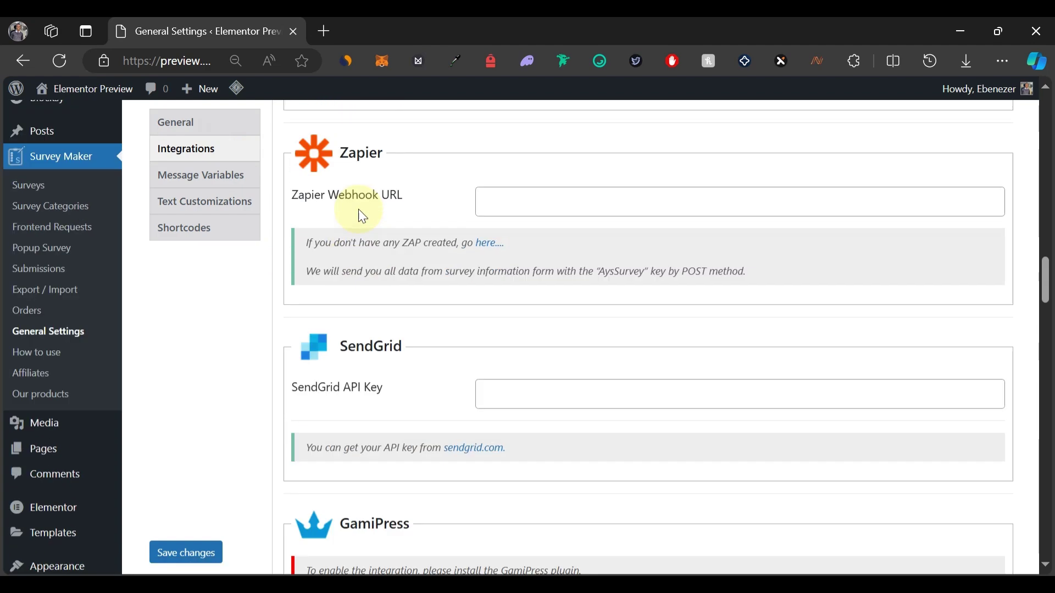
scroll(361, 219, "up", 10)
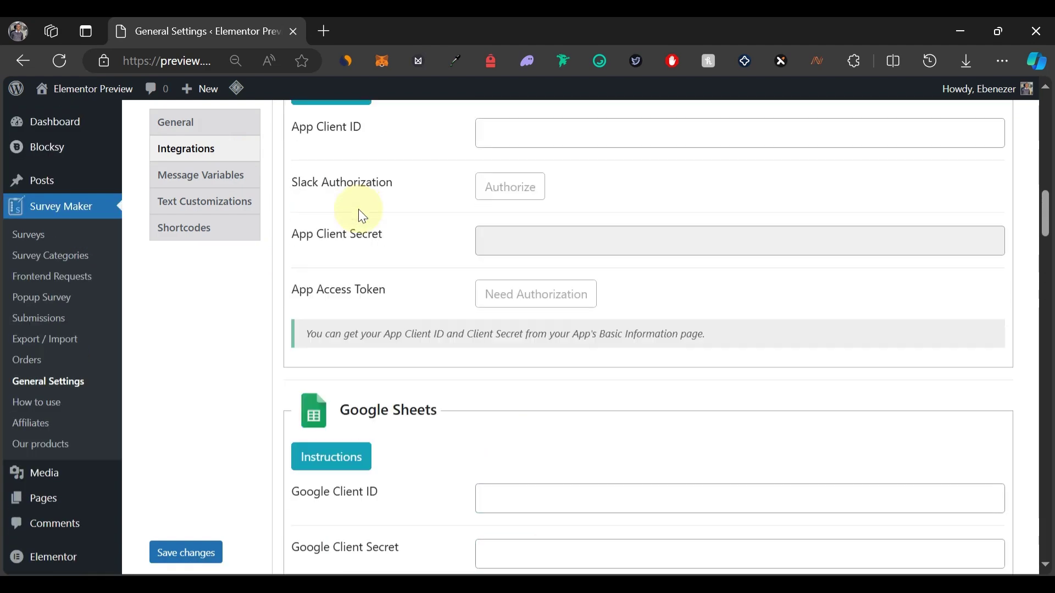
scroll(360, 218, "up", 10)
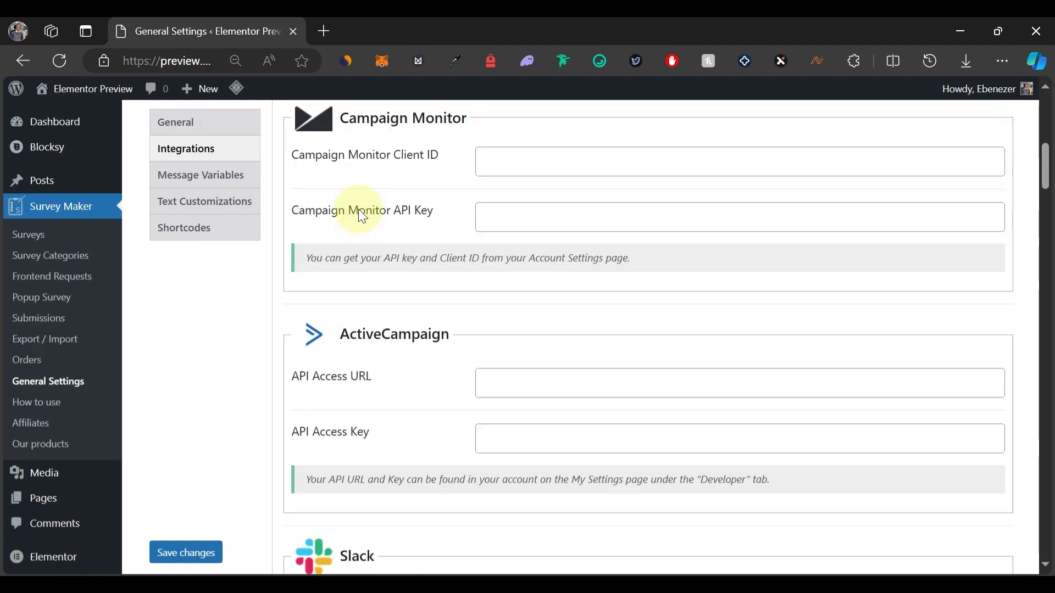
scroll(361, 213, "up", 4)
scroll(361, 213, "down", 7)
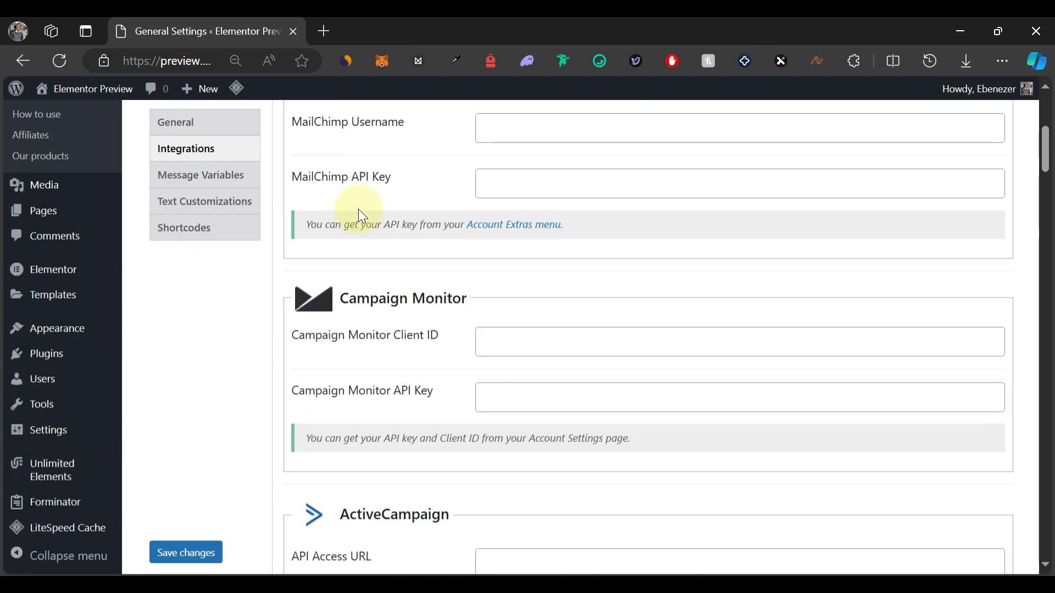
scroll(362, 216, "down", 6)
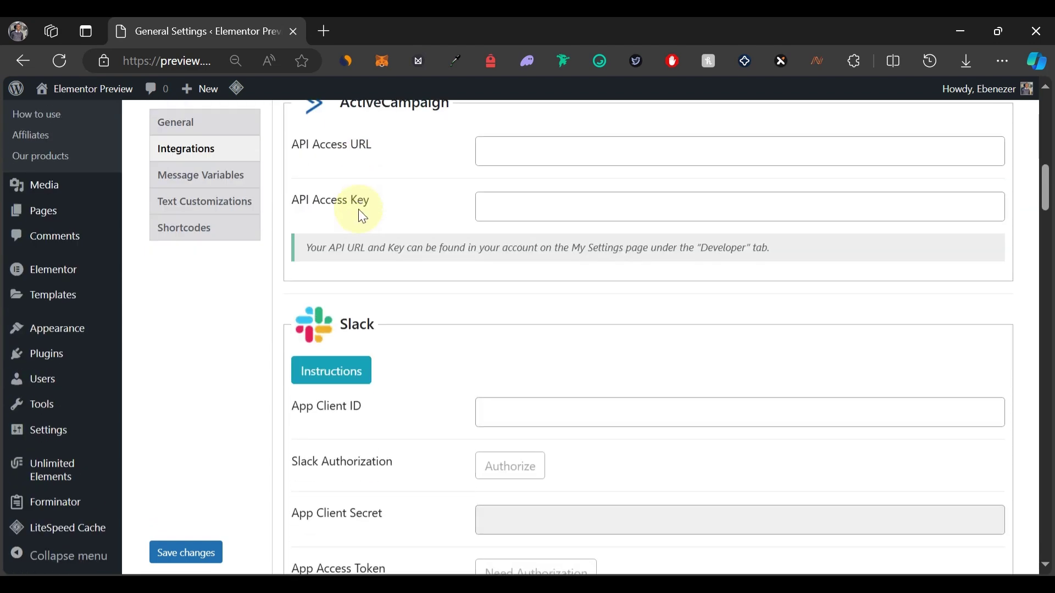
scroll(363, 216, "down", 4)
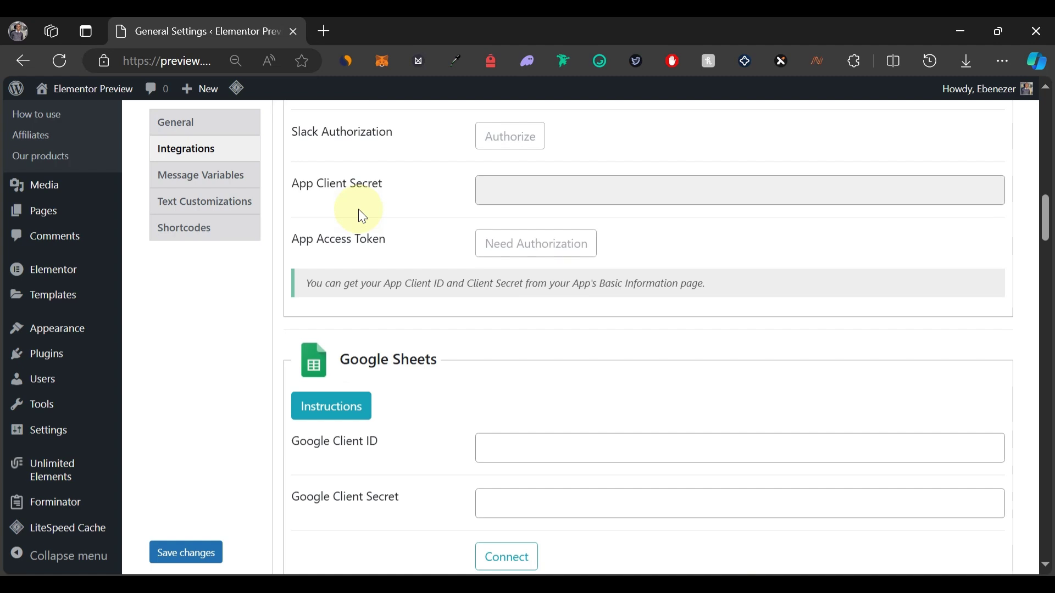
Step: Read the setup instructions for the Google Sheets integration and close them
left_click(341, 416)
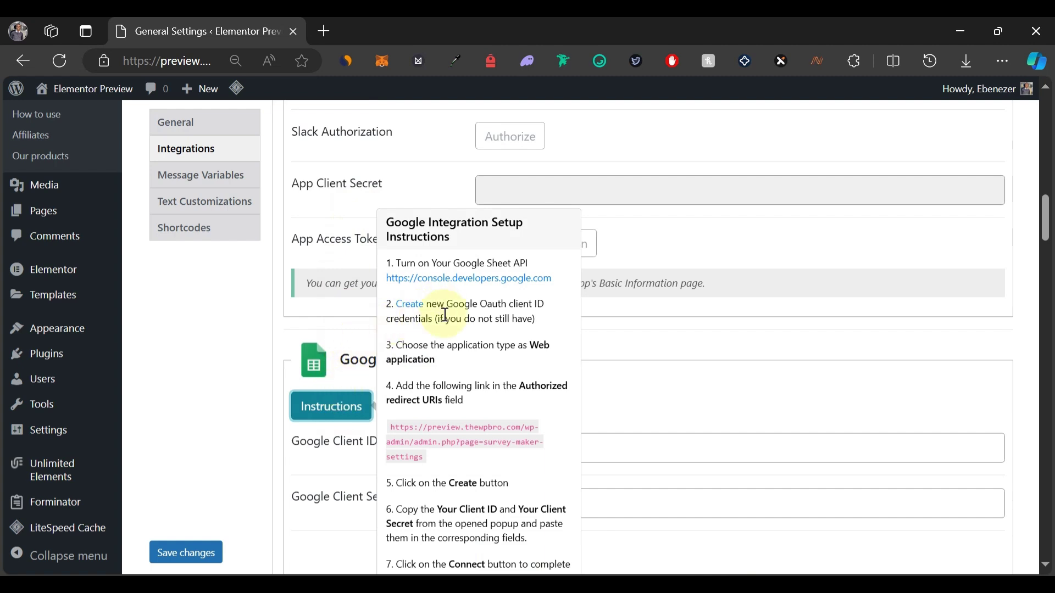
scroll(445, 330, "down", 1)
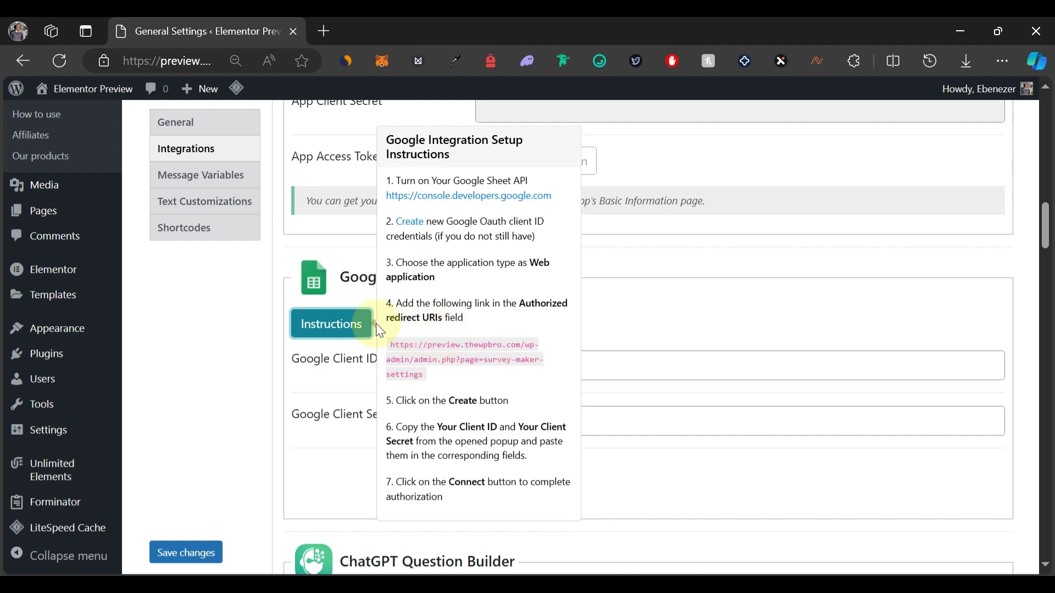
left_click(350, 330)
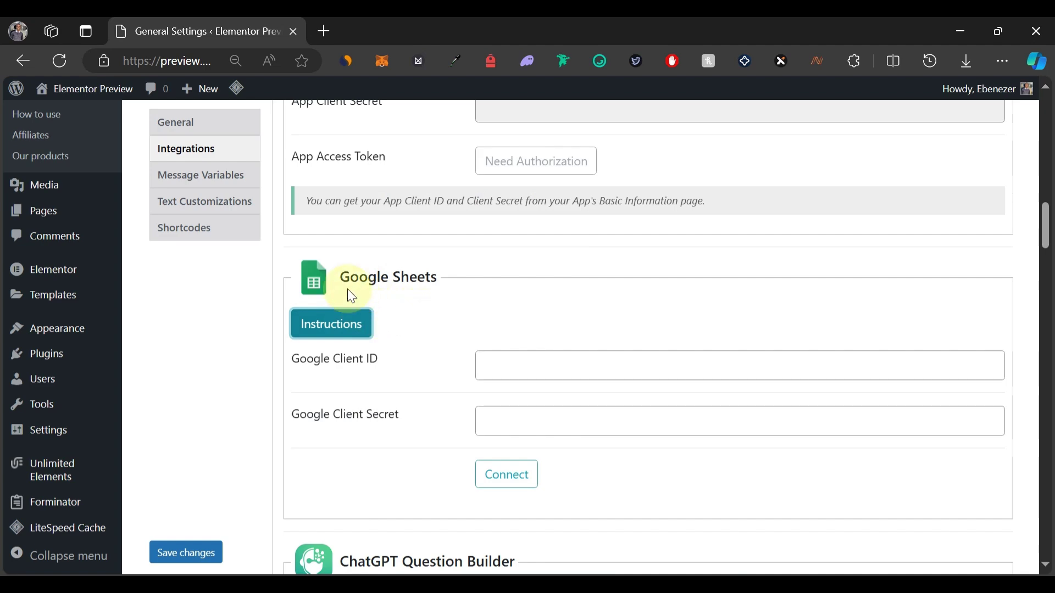
Step: Examine Survey Maker's message variables, covering their usage notes and the general and user variable lists
left_click(228, 186)
scroll(420, 225, "up", 4)
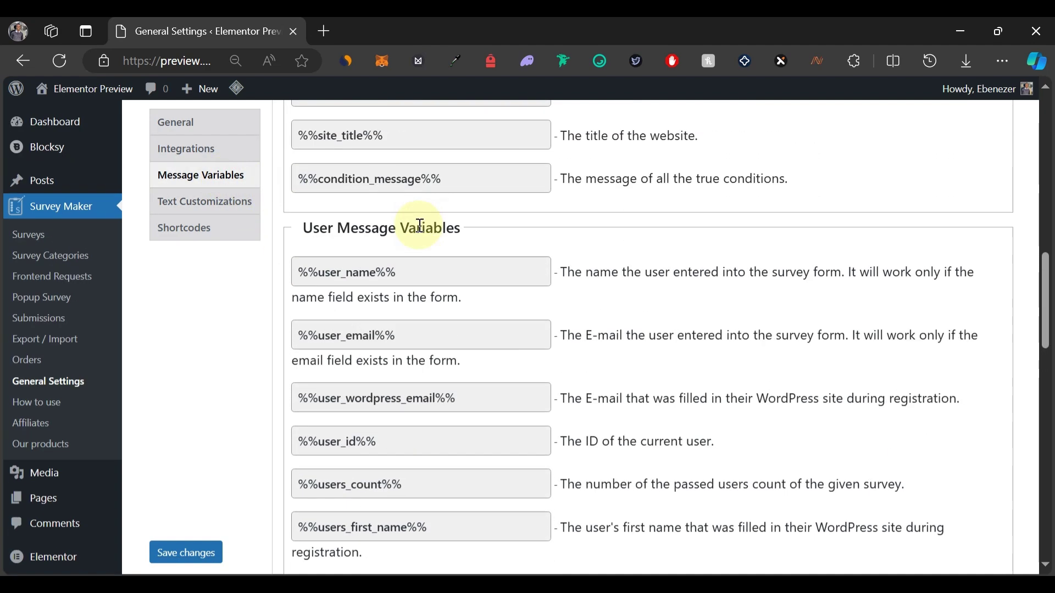
scroll(420, 225, "up", 10)
scroll(417, 255, "down", 1)
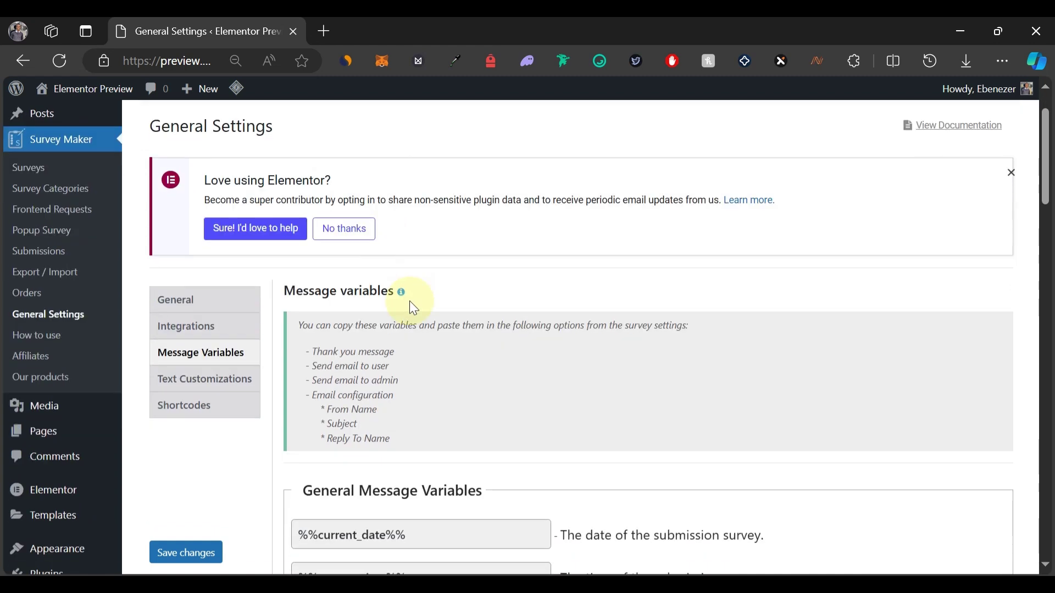
scroll(413, 308, "down", 1)
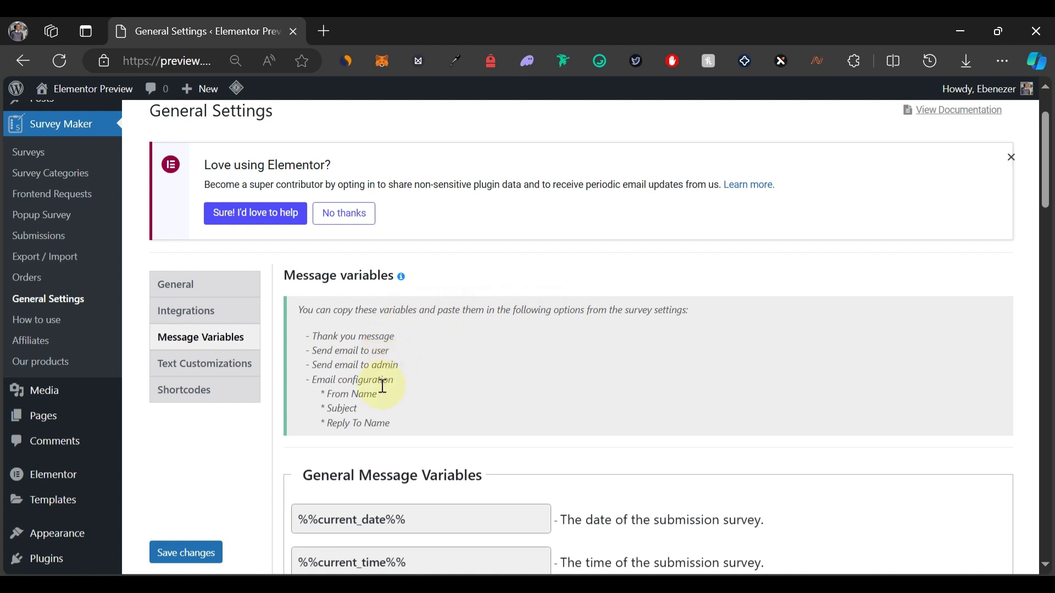
scroll(383, 387, "down", 5)
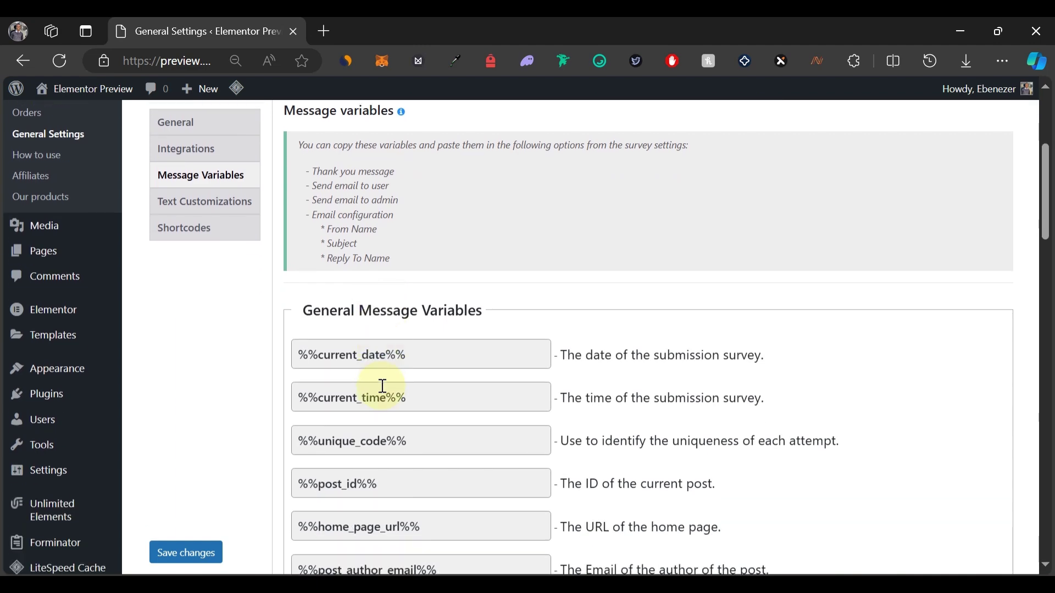
scroll(380, 385, "down", 9)
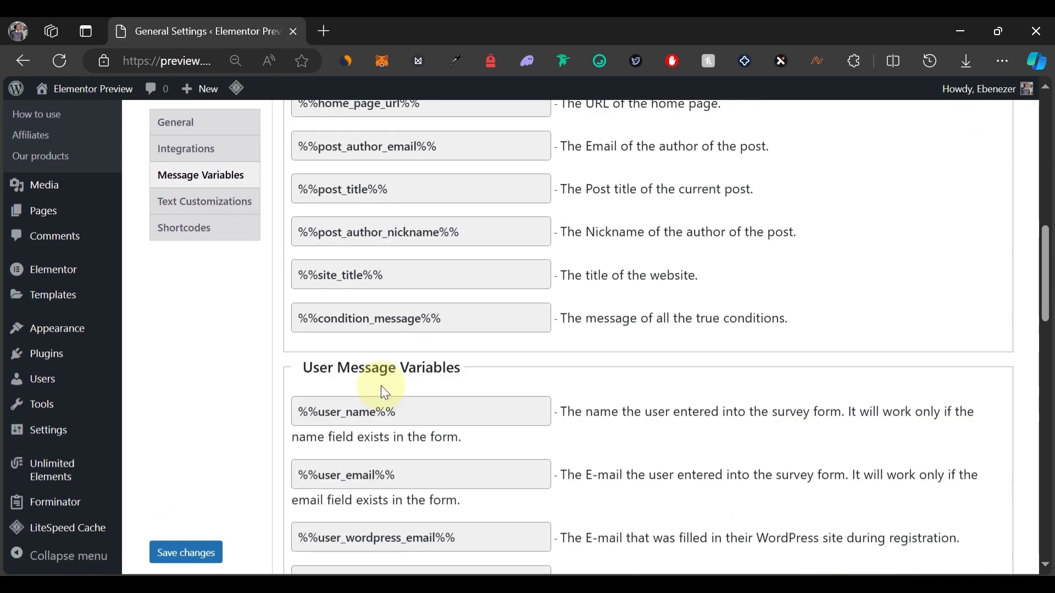
Step: Review the remaining user and survey message variables, plus the default and button texts available for customization
scroll(383, 386, "down", 16)
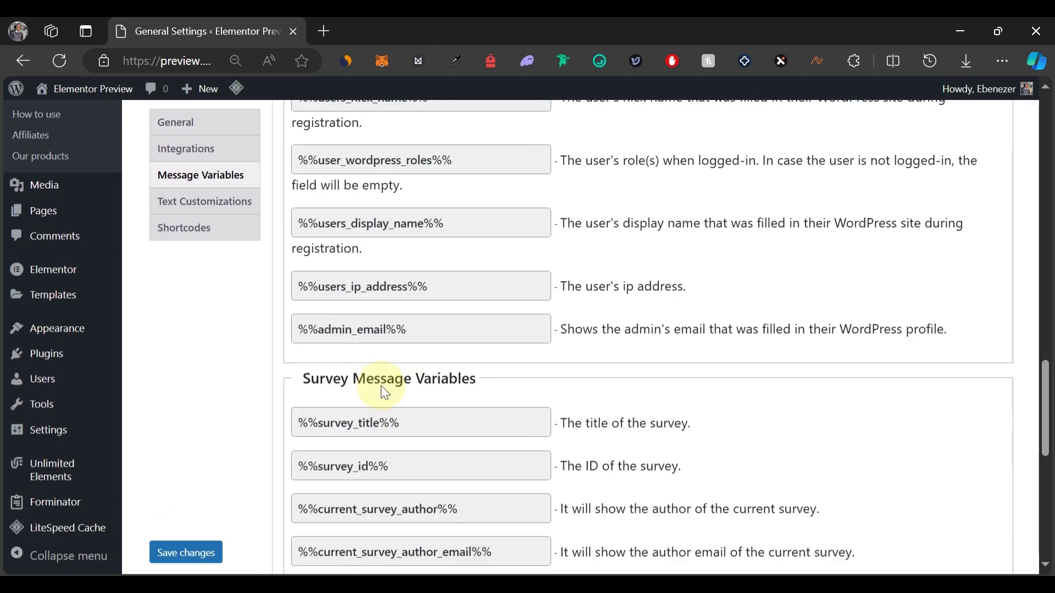
scroll(381, 386, "down", 3)
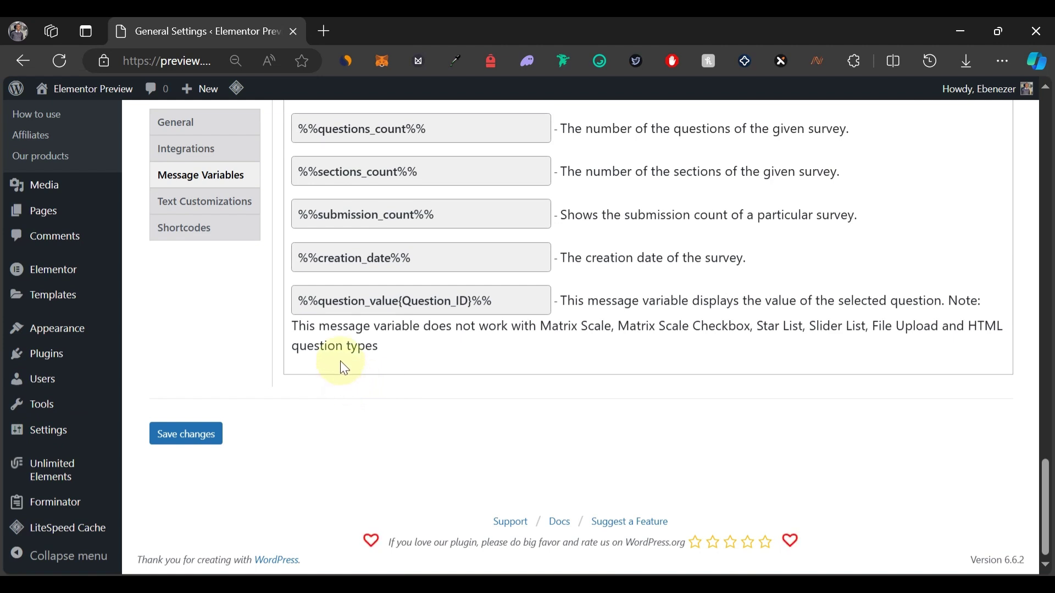
left_click(236, 213)
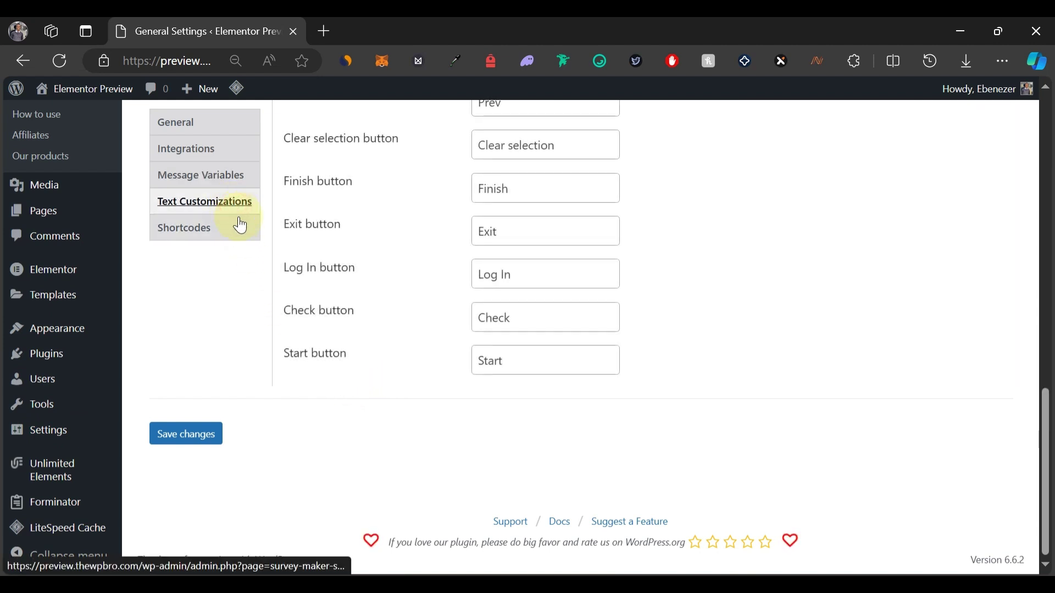
scroll(365, 364, "up", 10)
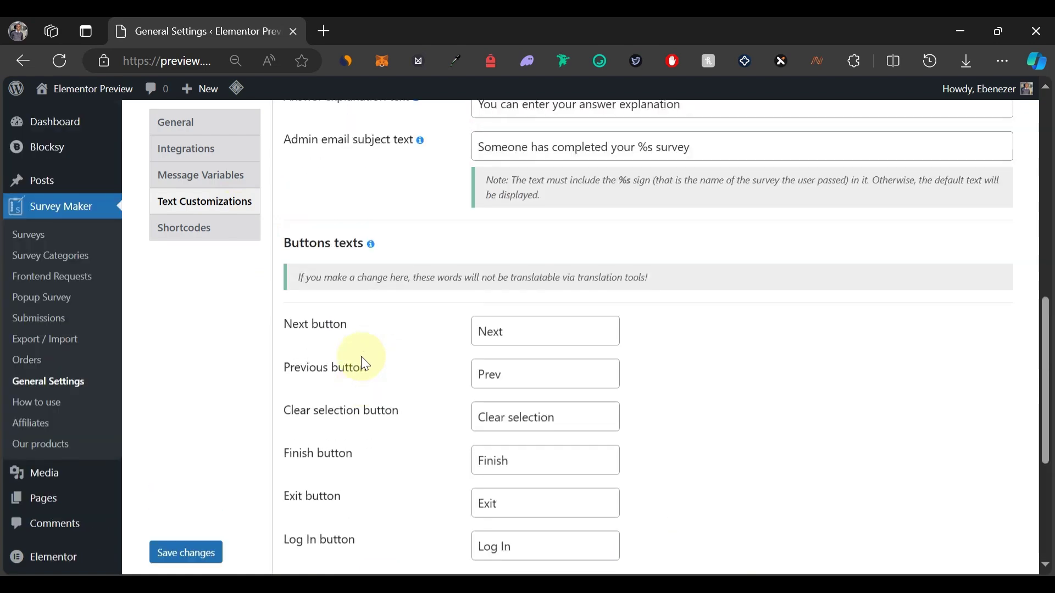
scroll(366, 363, "up", 3)
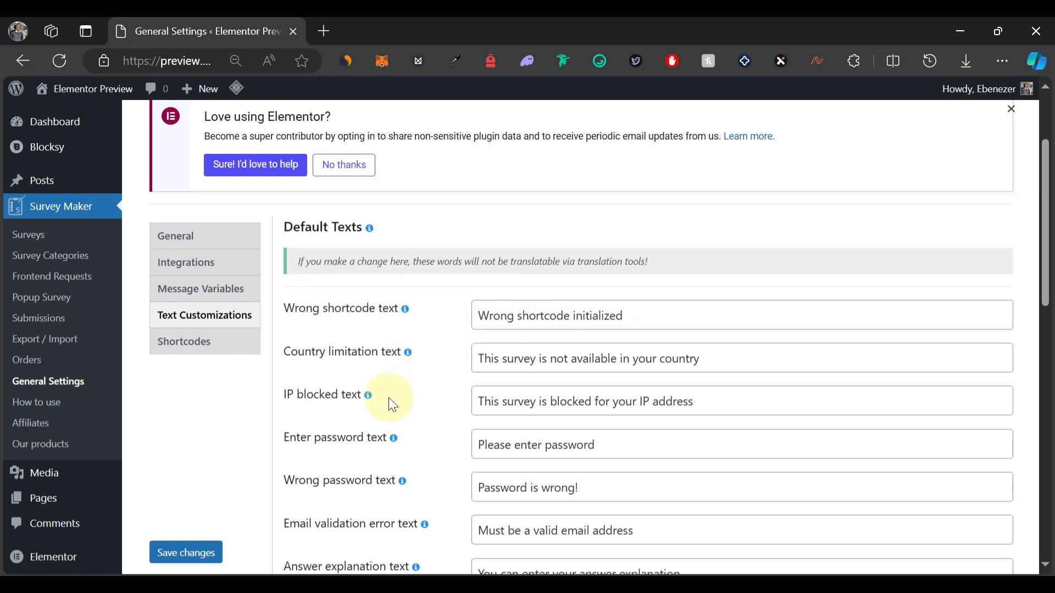
scroll(442, 393, "down", 2)
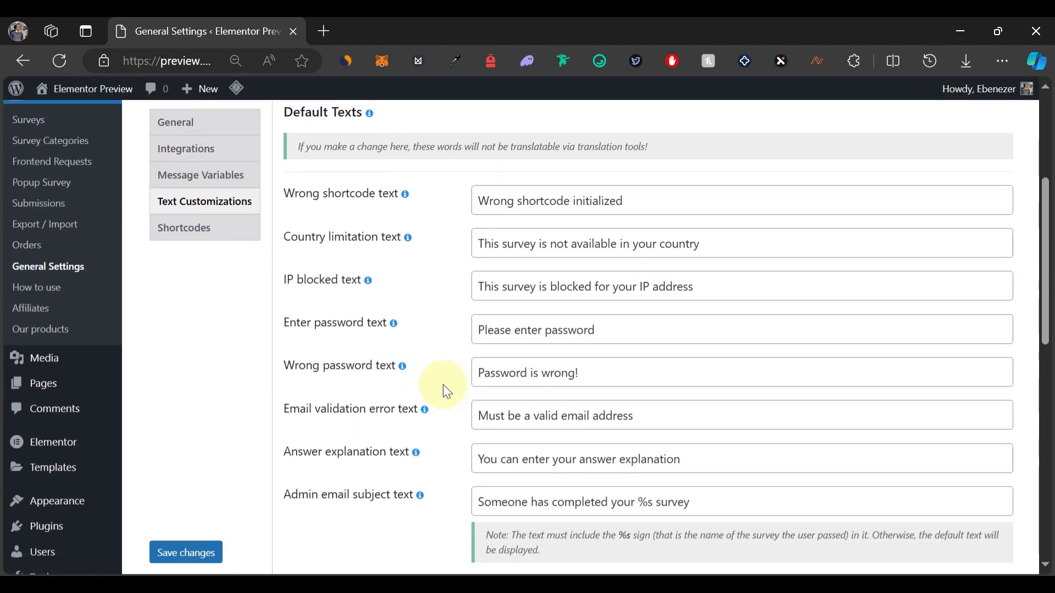
scroll(447, 392, "down", 4)
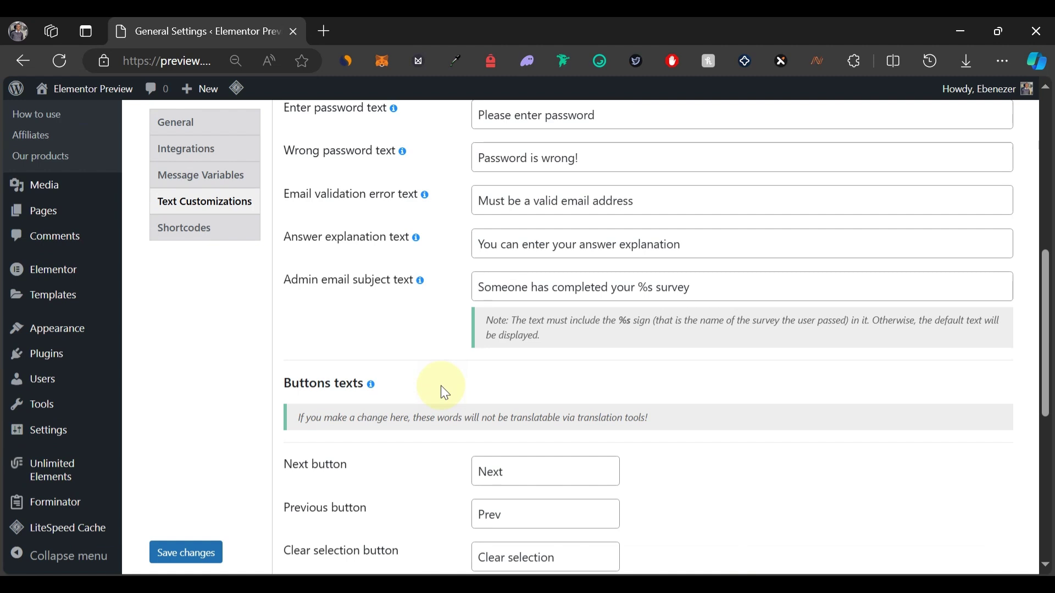
Step: Examine Survey Maker's shortcodes, covering all submissions, user history, survey summary and the extra user-detail shortcodes
left_click(229, 237)
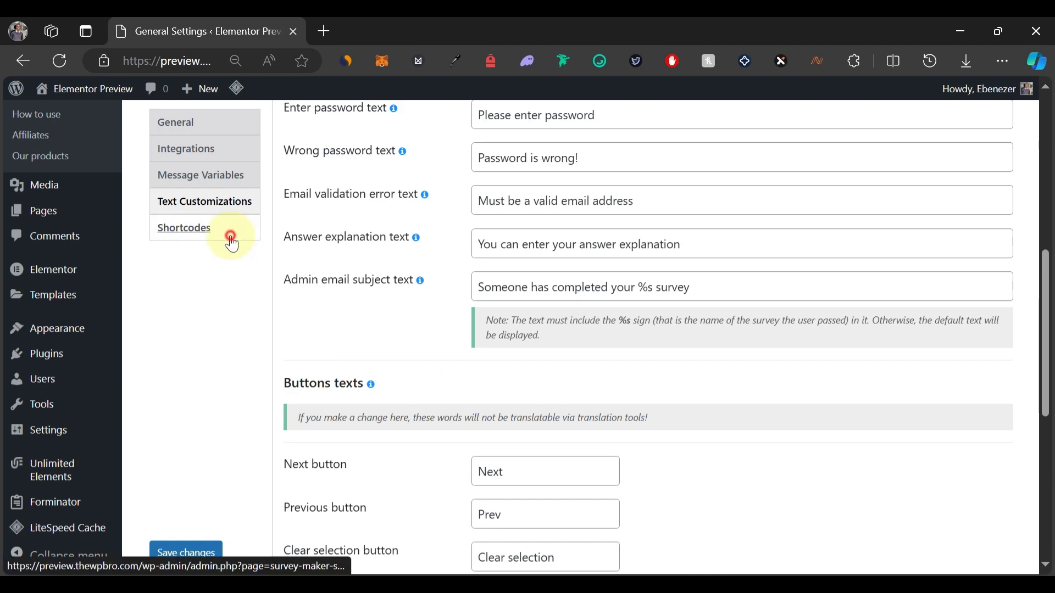
scroll(373, 268, "up", 8)
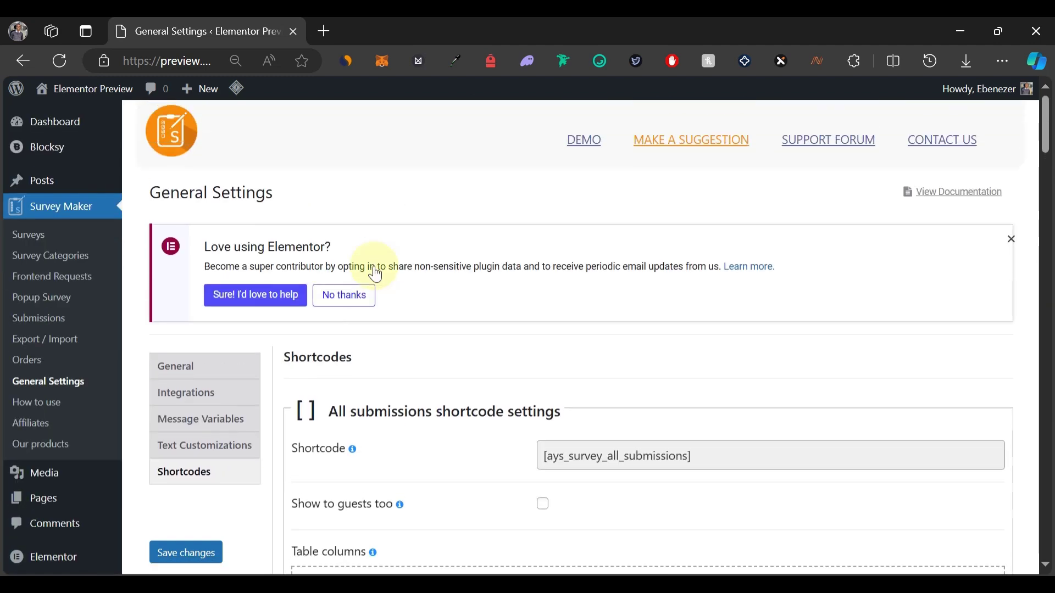
scroll(383, 294, "down", 2)
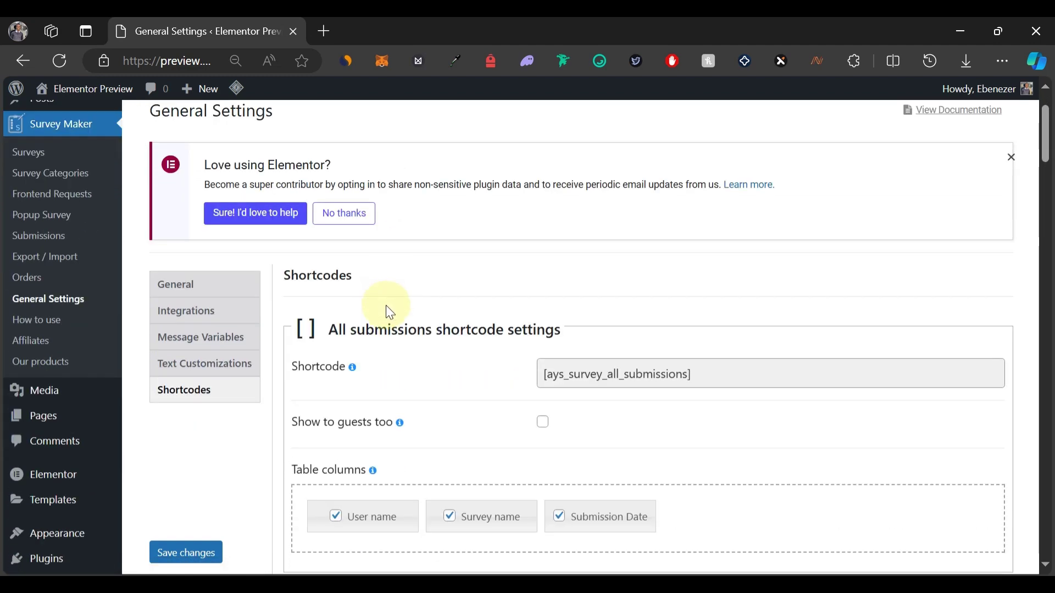
scroll(388, 297, "down", 2)
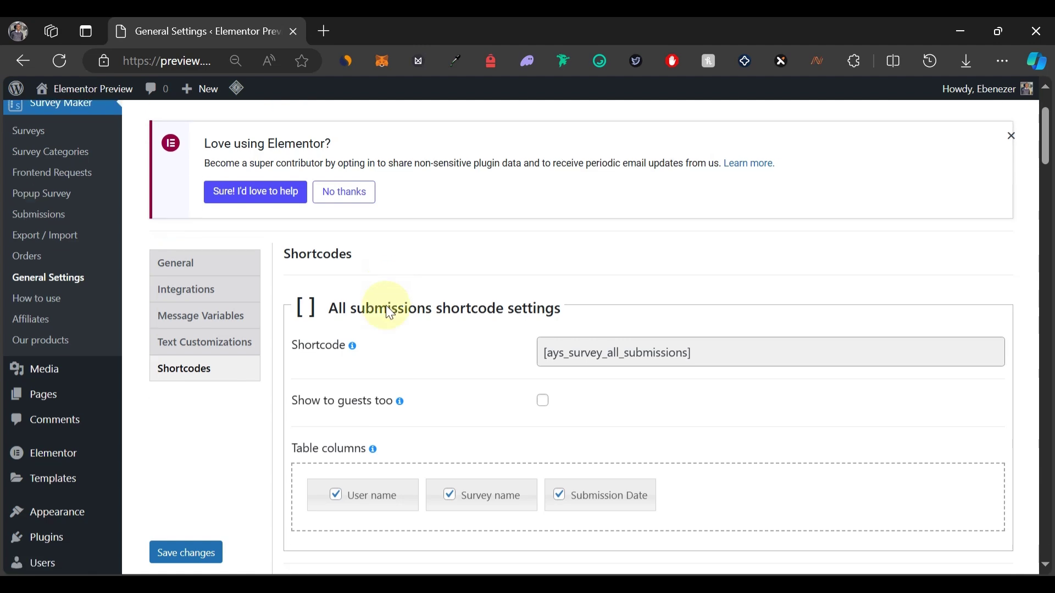
scroll(497, 292, "down", 10)
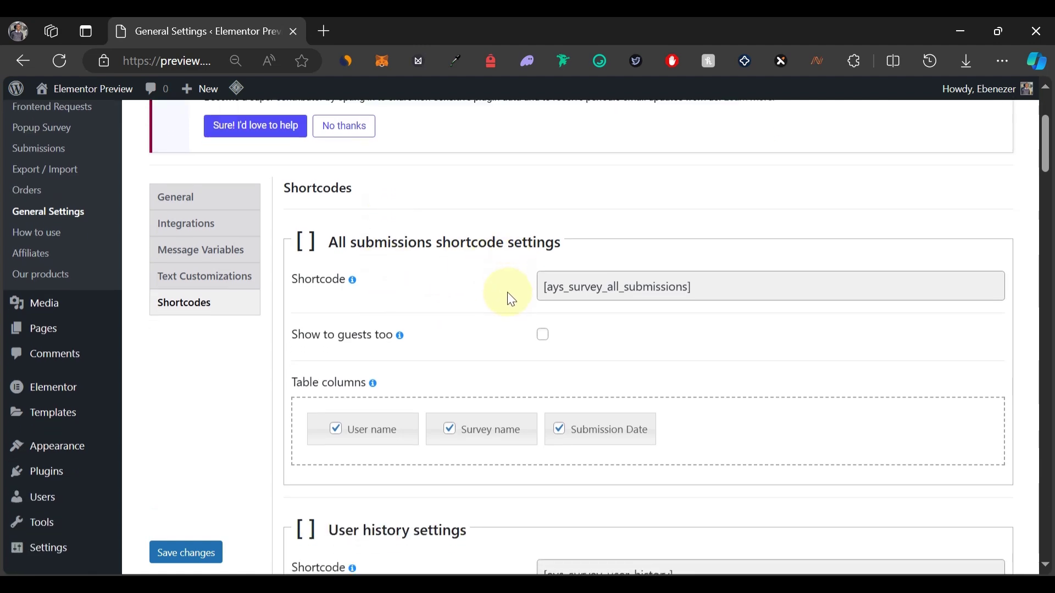
scroll(471, 324, "down", 4)
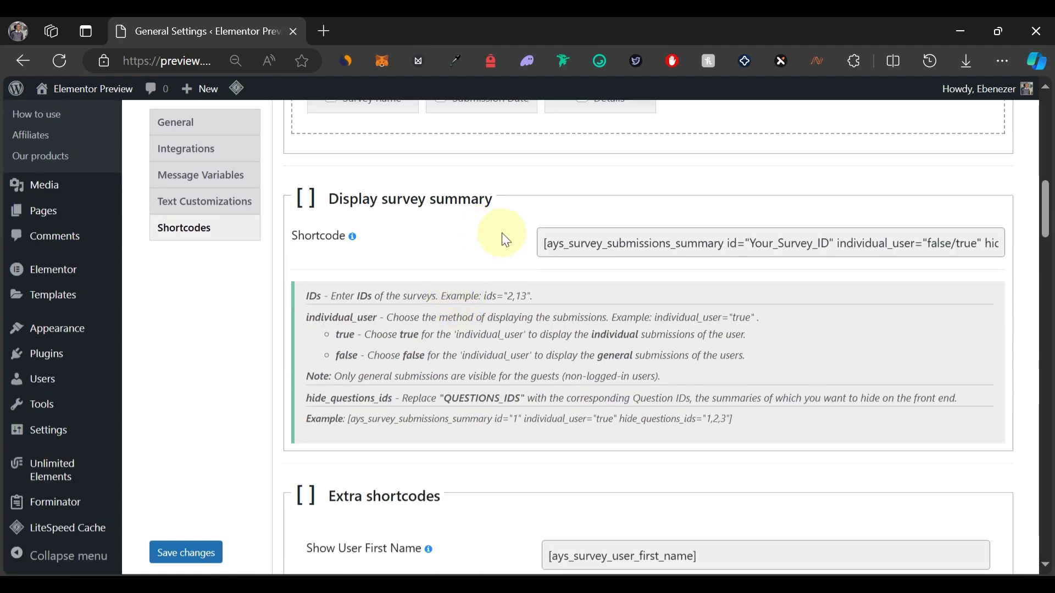
scroll(495, 291, "down", 1)
scroll(483, 294, "down", 9)
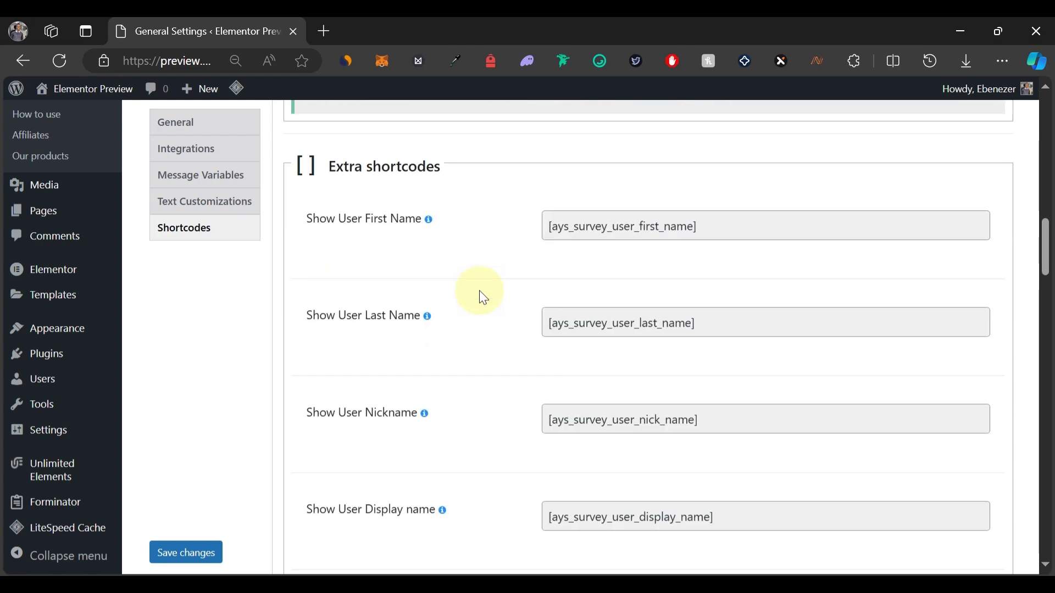
scroll(479, 299, "down", 4)
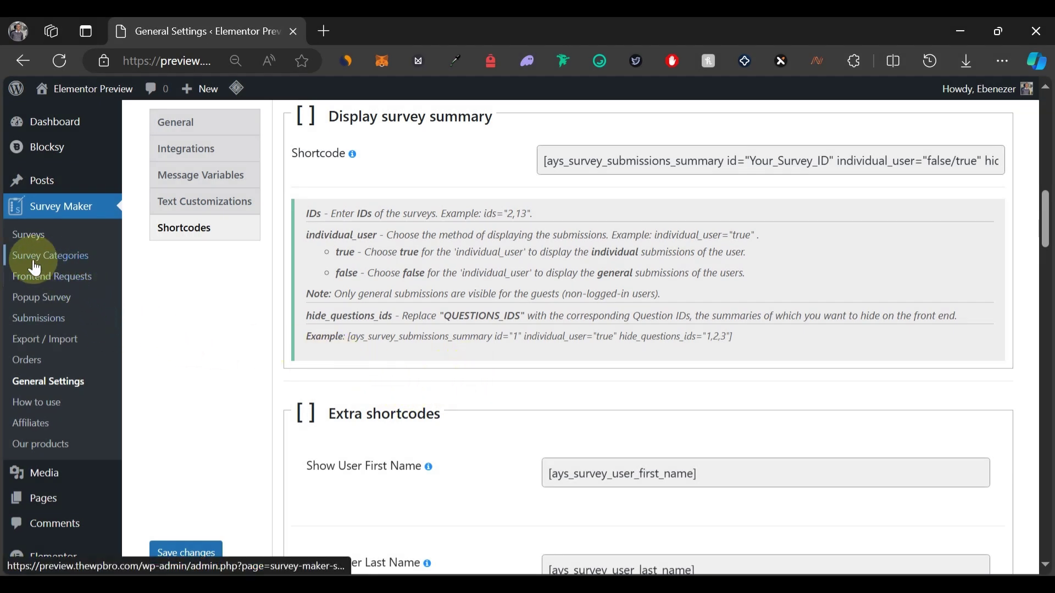
Step: Create a survey category titled "Customer Feedback Survey" with a description of how it gathers insights about customers' service experience, and save and close it
left_click(68, 266)
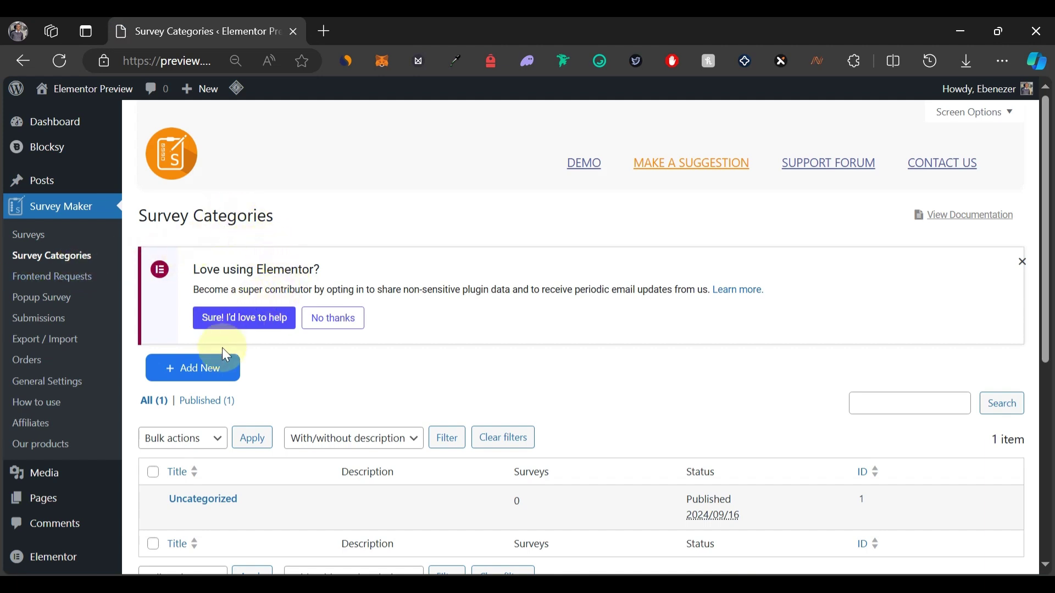
left_click(209, 374)
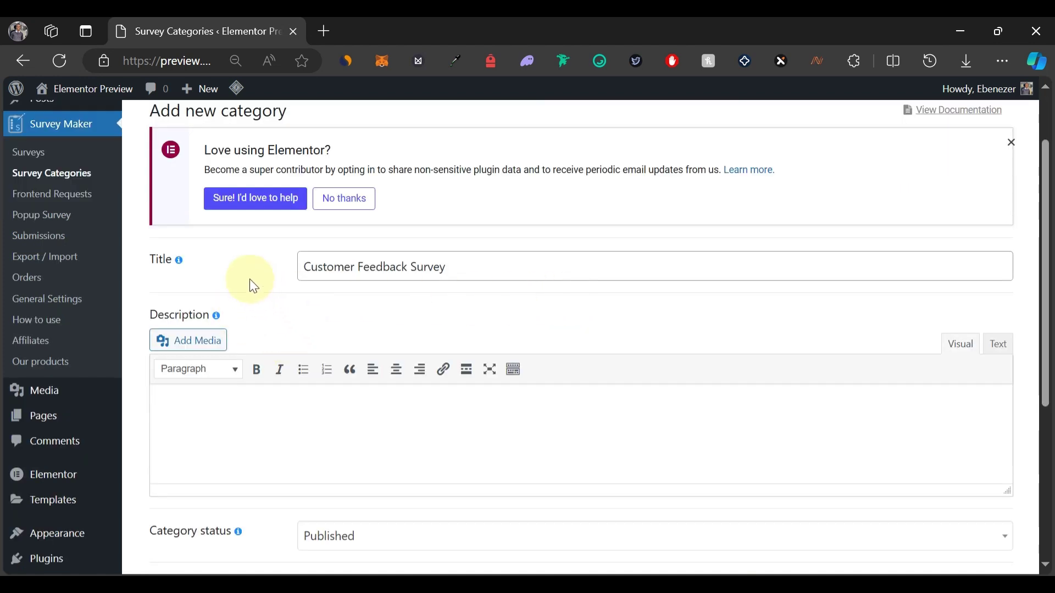
scroll(366, 304, "down", 2)
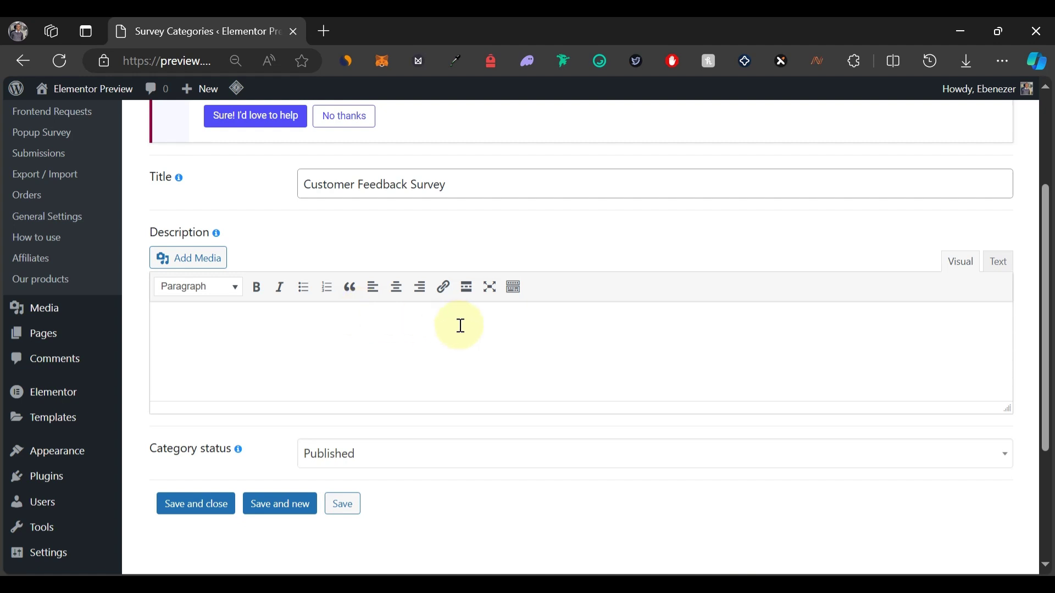
type("Our Customer Feedback Survey is designed to gather valuable insights about your experience with our services. By answering a few simple questions, you can help us better understand your needs, preferences, and level of satisfaction. Your feedback allows us to continuously improve our offerings and deliver exceptional service. This survey covers various areas, including communication preferences, the specific services you’ve used, and how satisfied you were with them. We also invite you to share any additional comments or suggestions for improvement. Thank you for taking the time to provide your honest feedback.")
left_click(373, 324)
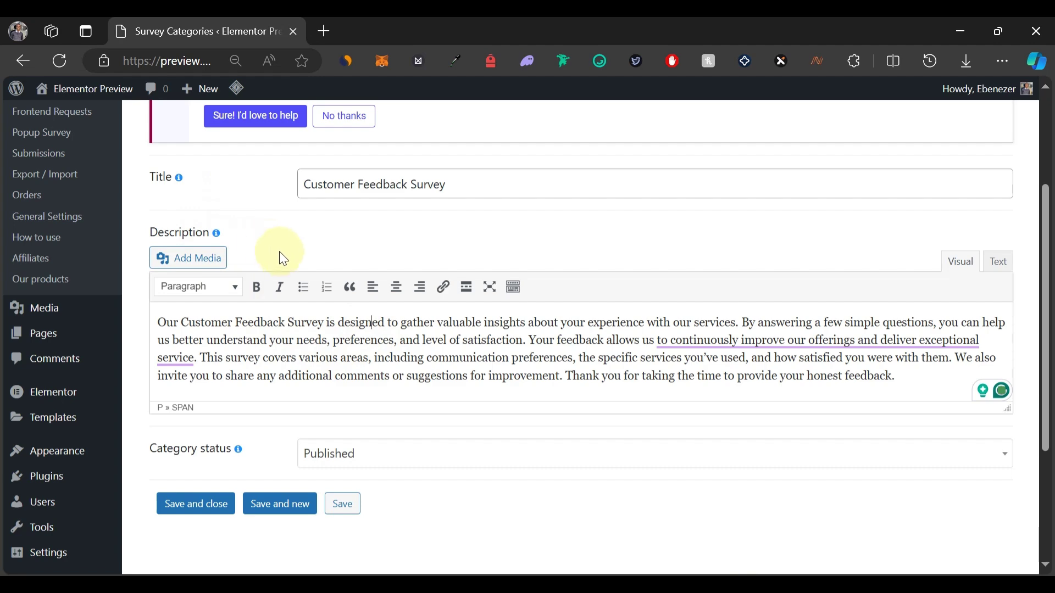
scroll(283, 258, "up", 3)
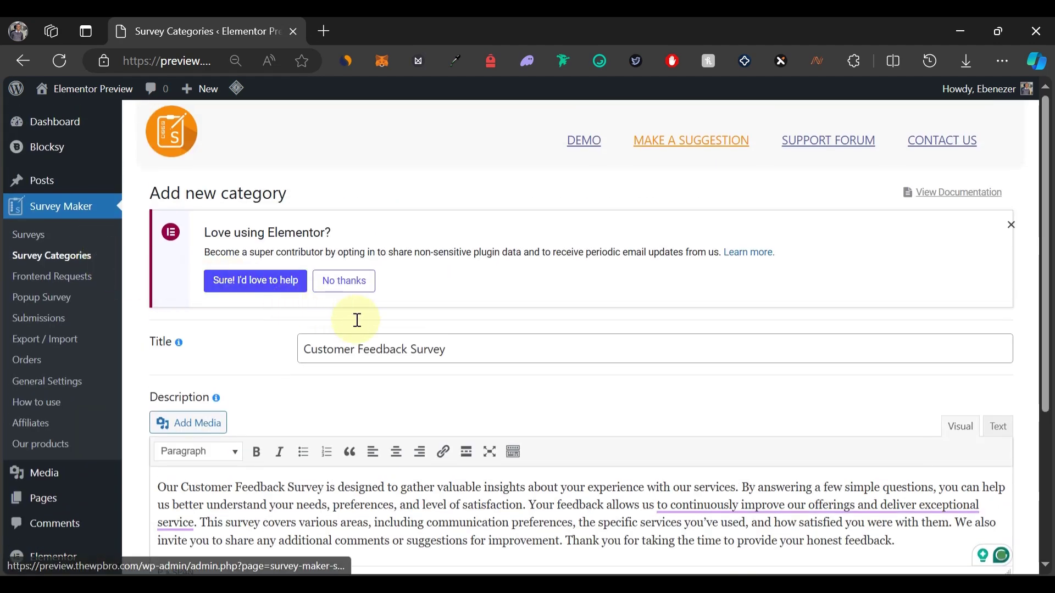
scroll(357, 320, "down", 5)
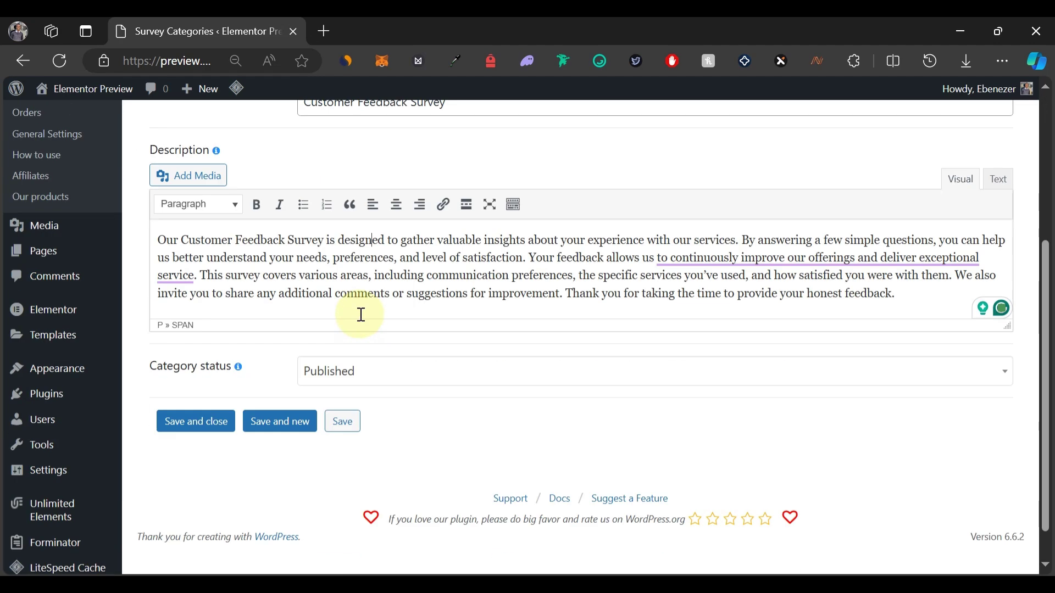
left_click(203, 428)
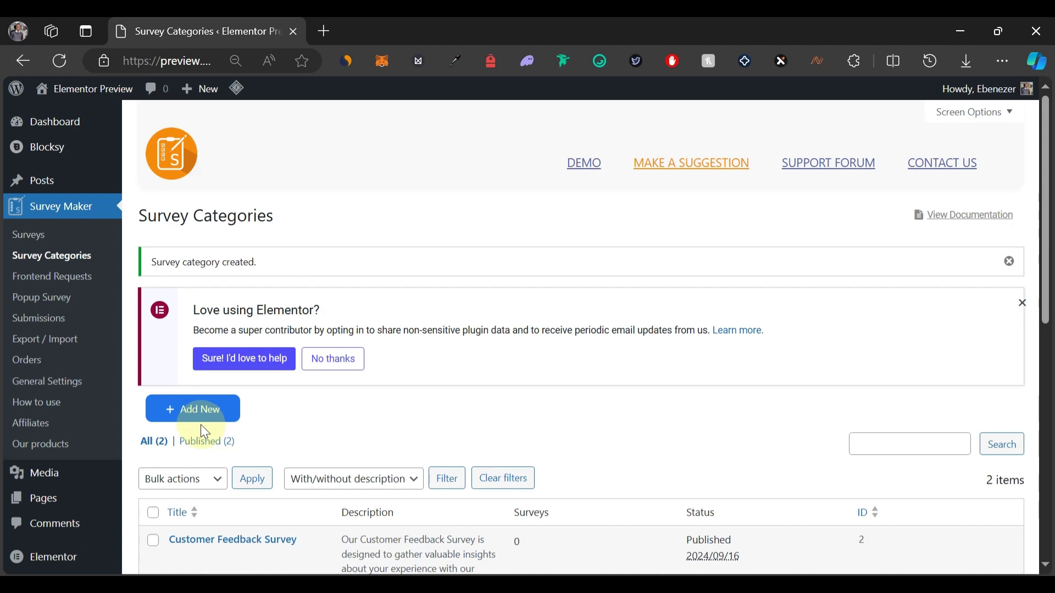
Step: Add a new survey from the Blank Survey template and title it "Customer Satisfaction & Service Feedback Survey"
left_click(30, 243)
left_click(202, 370)
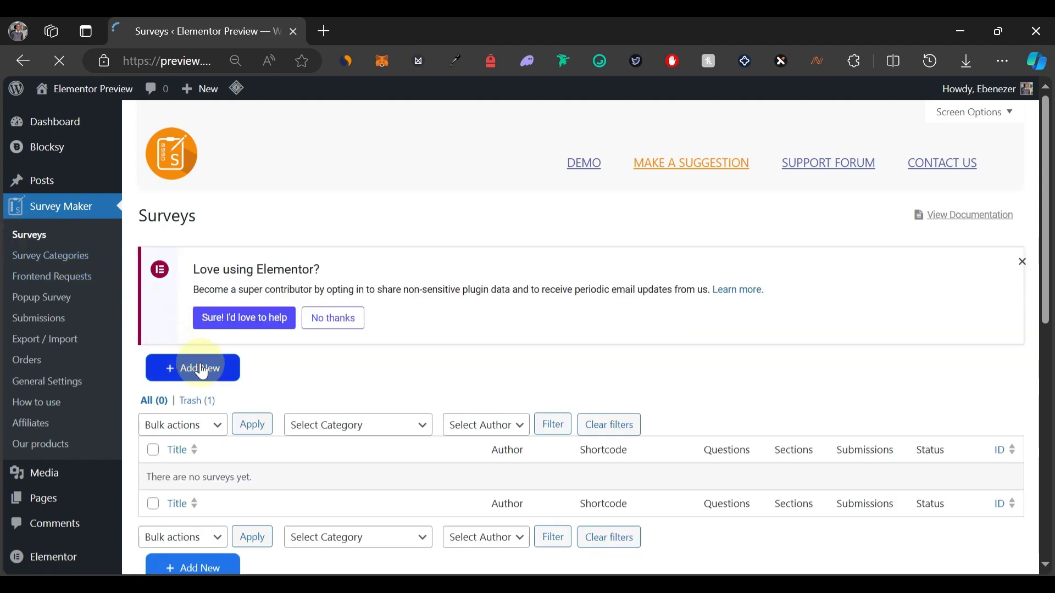
left_click(202, 369)
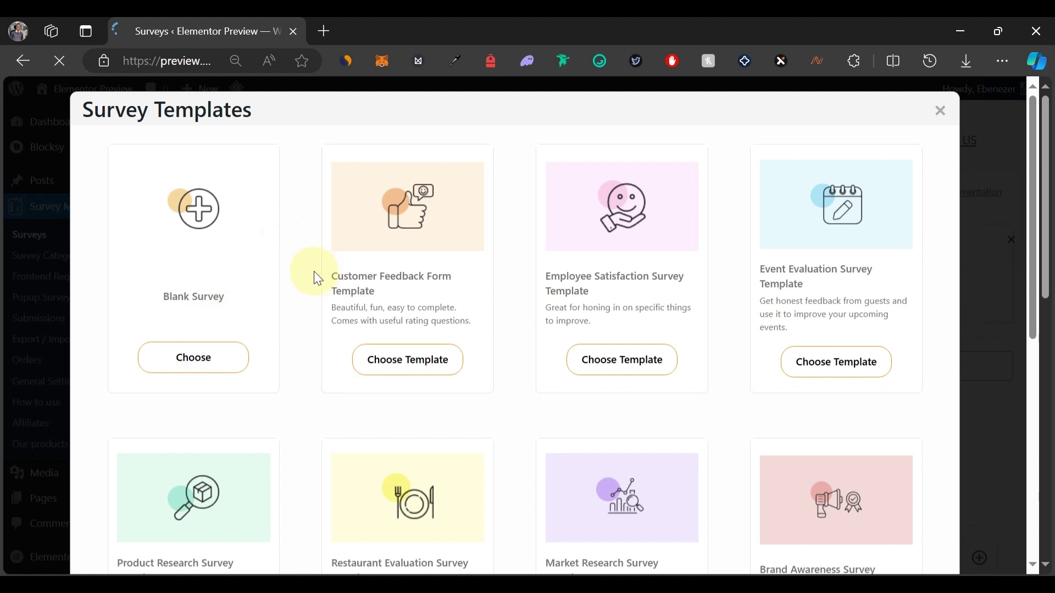
scroll(312, 272, "down", 3)
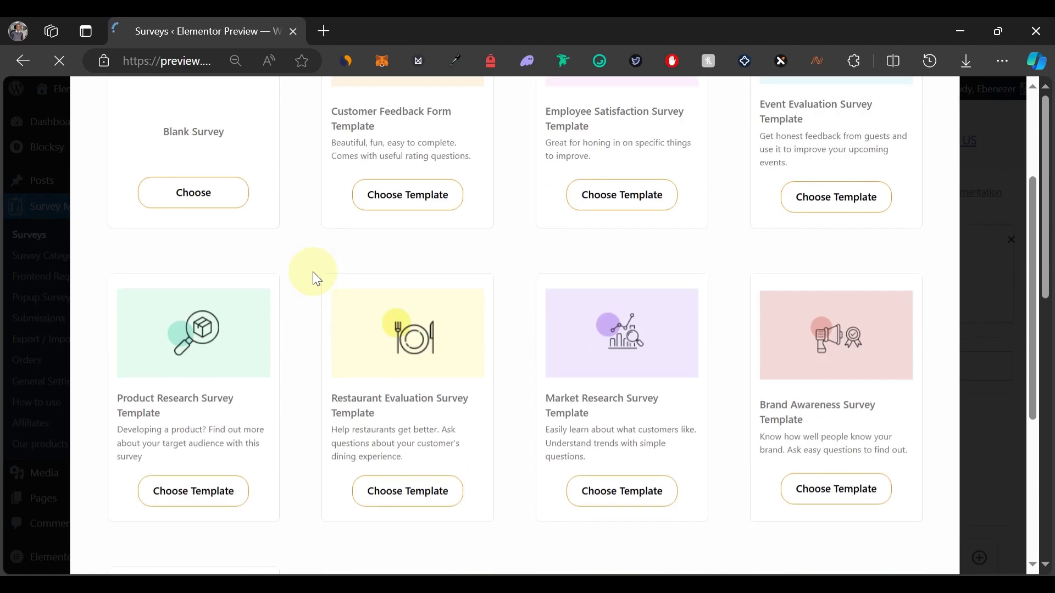
scroll(316, 277, "up", 3)
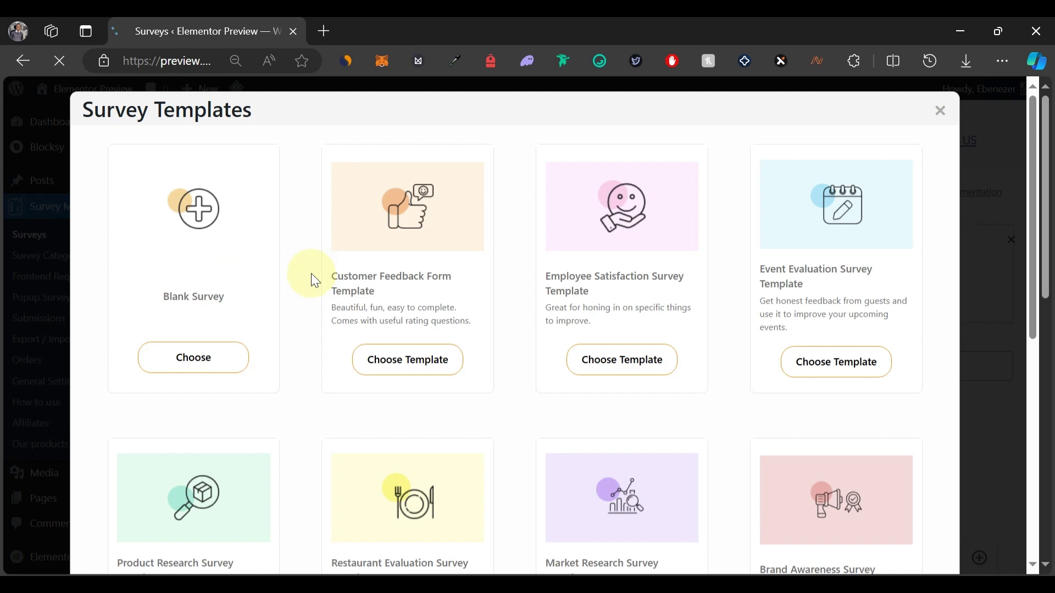
left_click(224, 357)
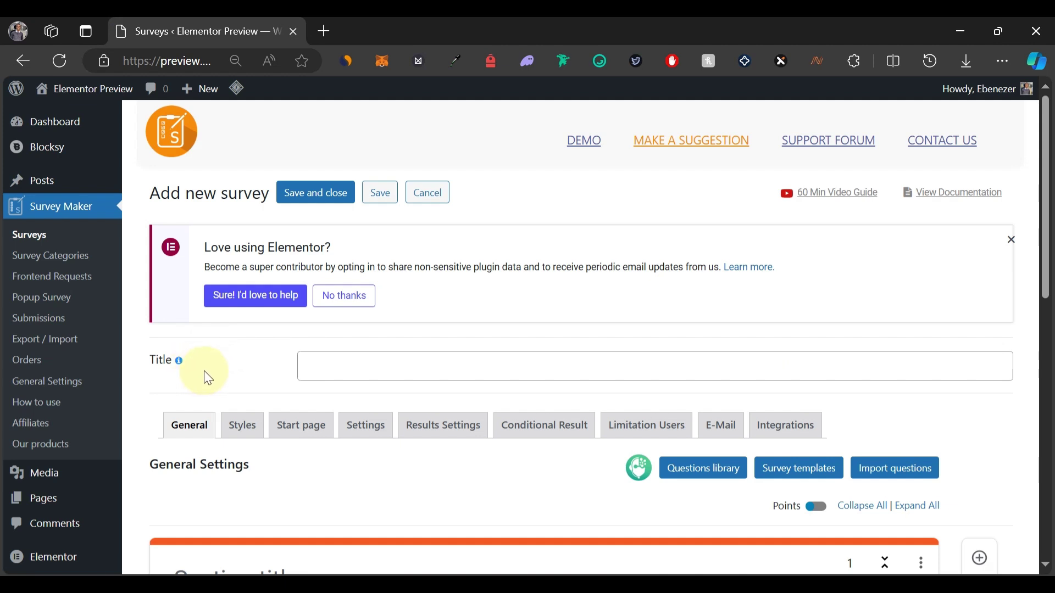
left_click(697, 374)
type("Customer Satisfaction & Service Feedback Survey")
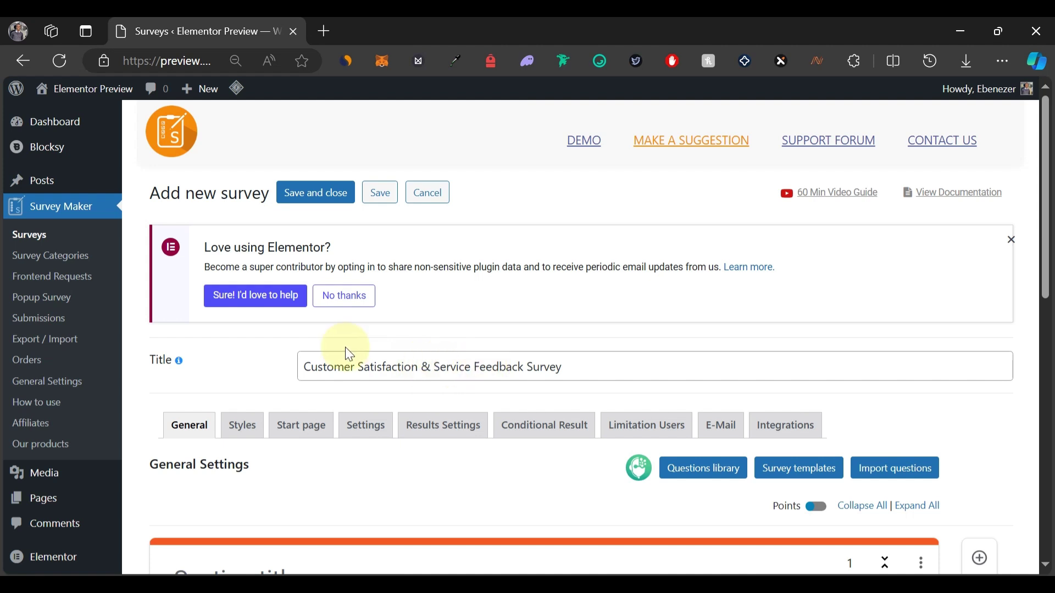
Step: Set the first section's title to "Customer Feedback Survey"
scroll(336, 348, "down", 3)
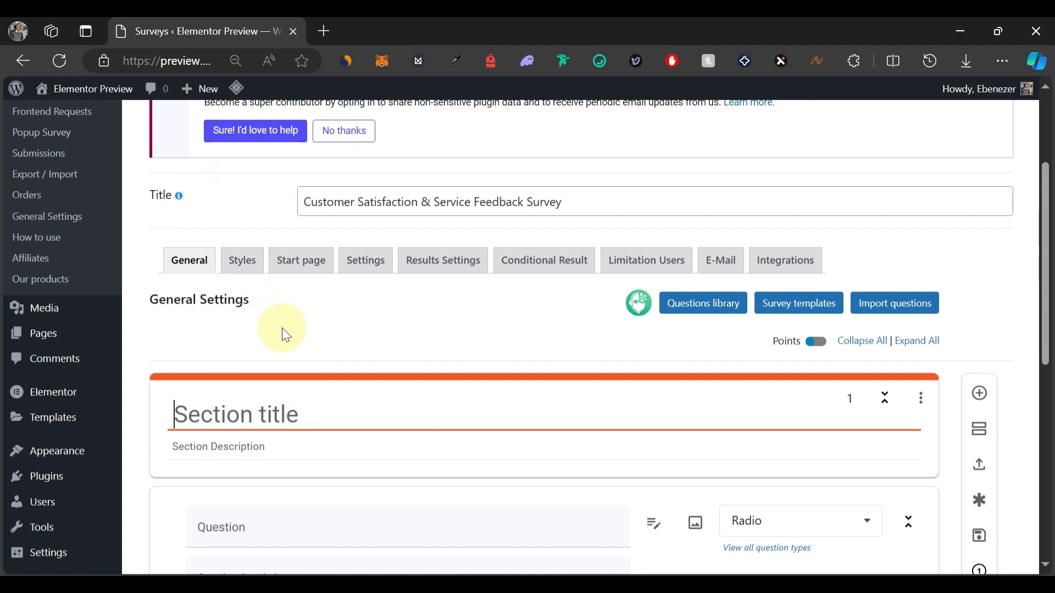
type("Customer Satisfaction & Service Feedback Survey")
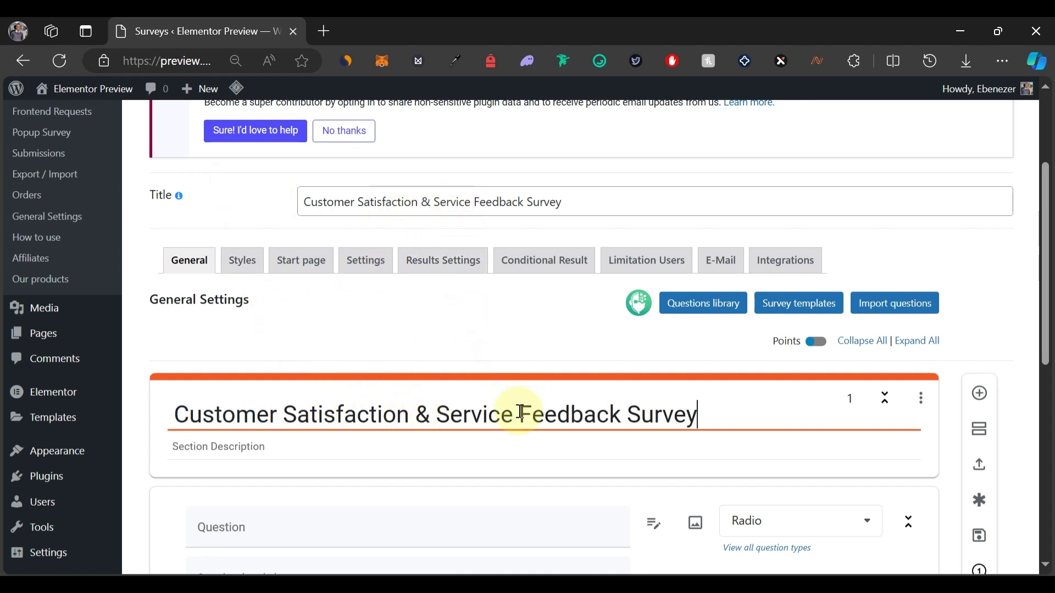
left_click_drag(513, 415, 289, 411)
key("BackSpace")
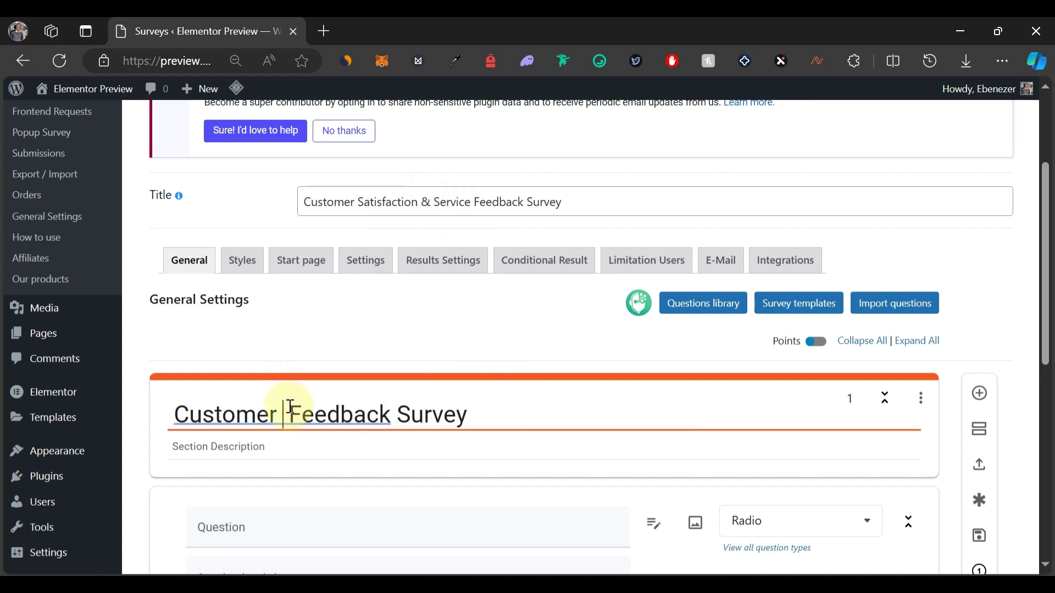
key("BackSpace")
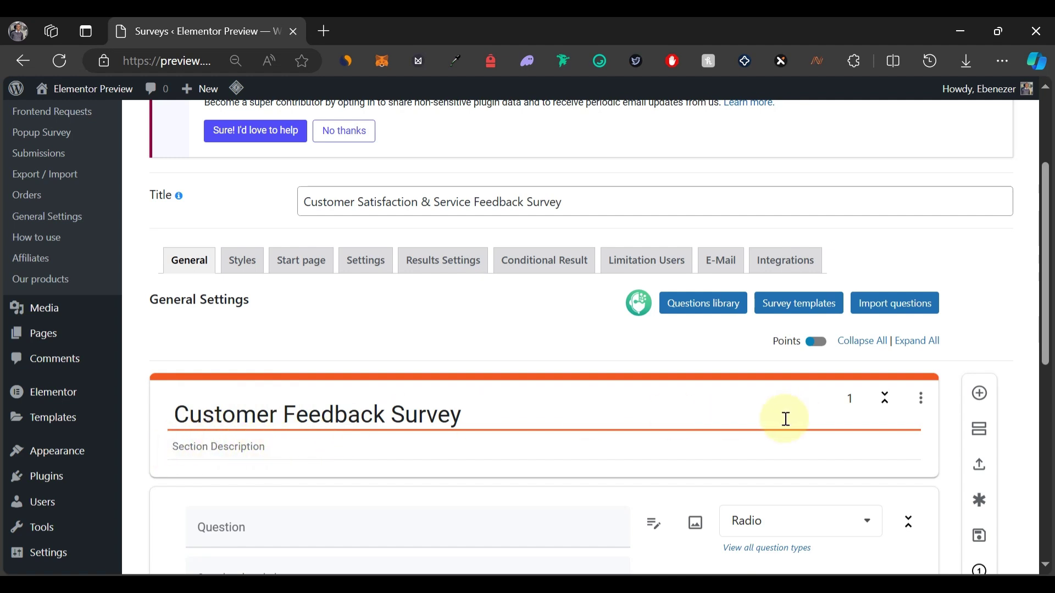
Step: Fill in the section description with the text beginning "Customer Feedback Survey is designed to gather valuable insights about your experience with our services"
left_click(558, 445)
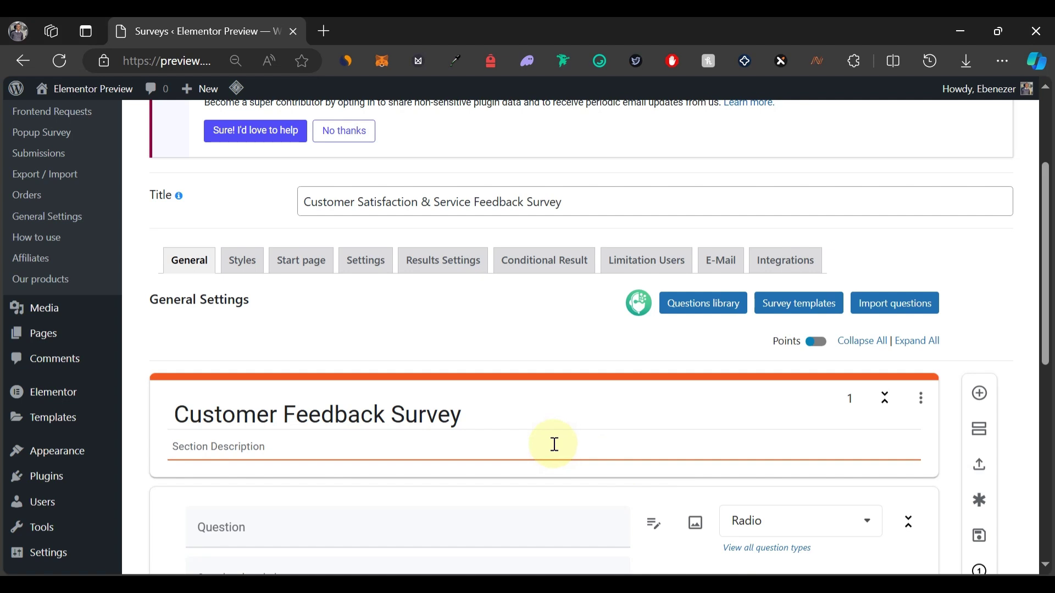
type("Customer Feedback Survey is designed to gather valuable insights about your experience with our services. By answering a few simple questions, you can help us better understand your needs, preferences, and level of satisfaction. Your feedback allows us to continuously improve our offerings and deliver exceptional service. This survey covers various areas, including communication preferences, the specific services you've used, and how satisfied you were with them. We also invite you to share any additional comments or suggestions for improvement. Thank you for taking the time to provide your honest feedback")
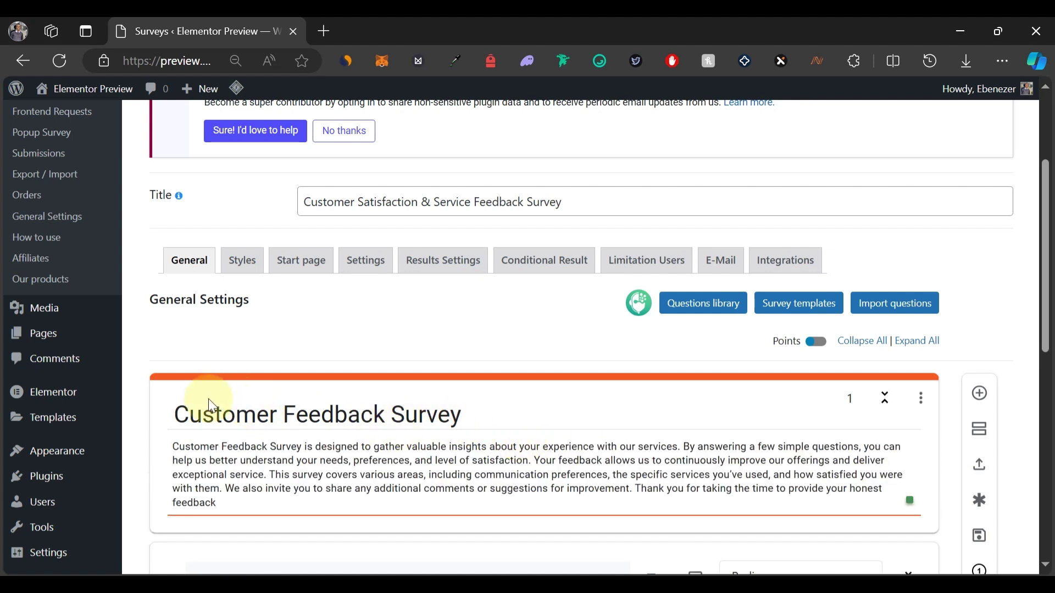
scroll(409, 329, "down", 2)
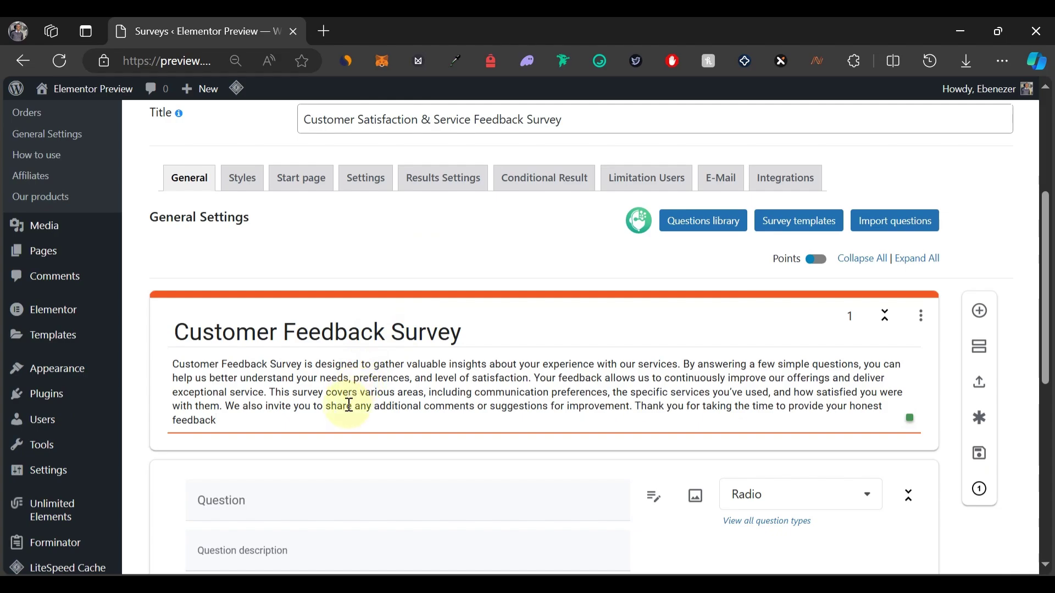
Step: Enter "Which services have you used from our company?" as the first question and make it a Checkbox (Multi) question
left_click(266, 252)
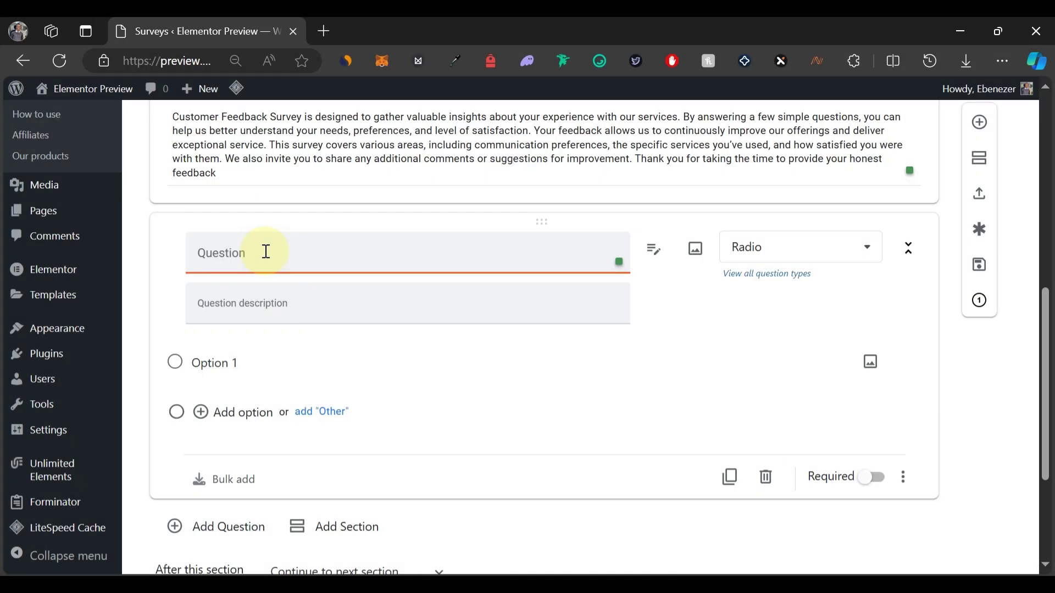
type("Which services have you used from our company?")
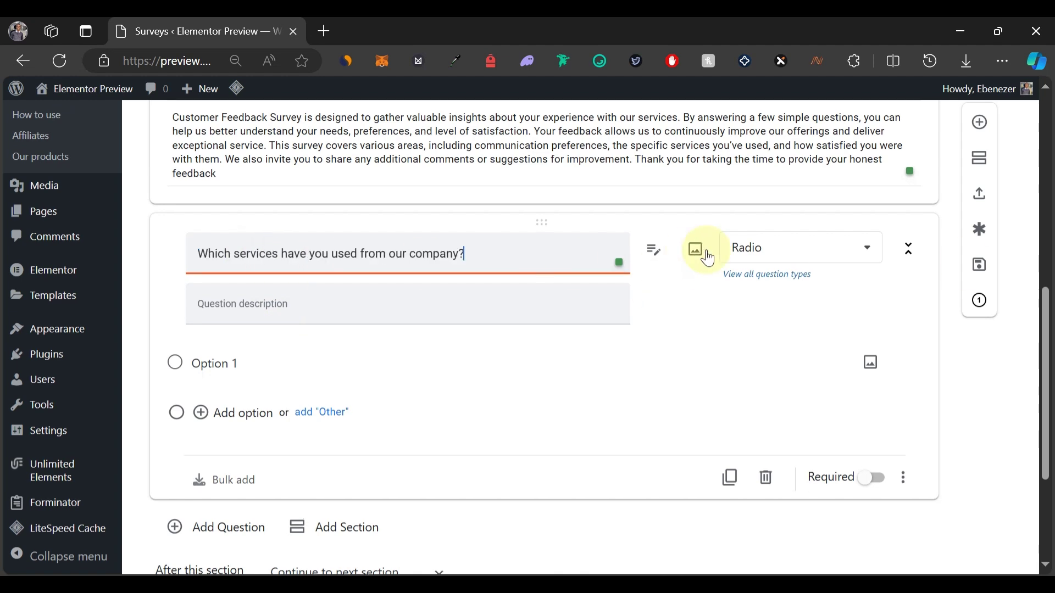
left_click(787, 255)
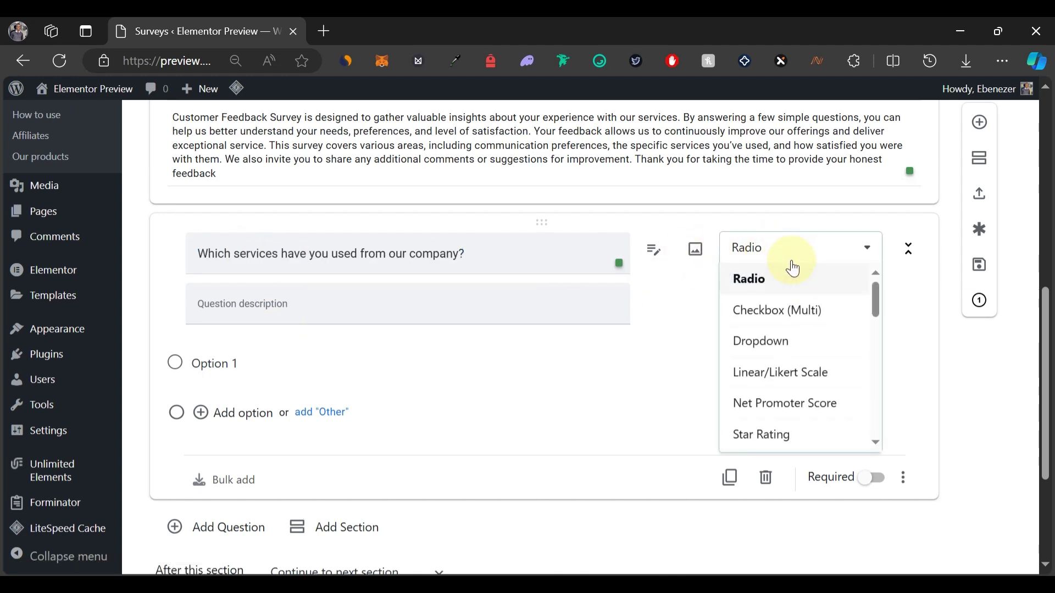
left_click(800, 307)
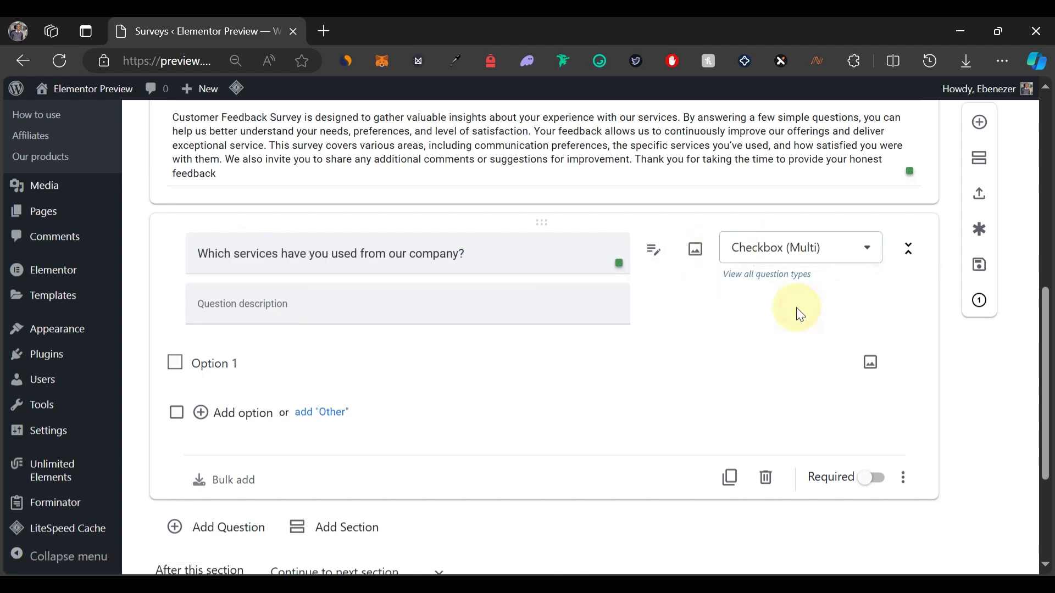
Step: Review the available question types in the type list and in the plugin's question types article, and return to the survey
left_click(780, 258)
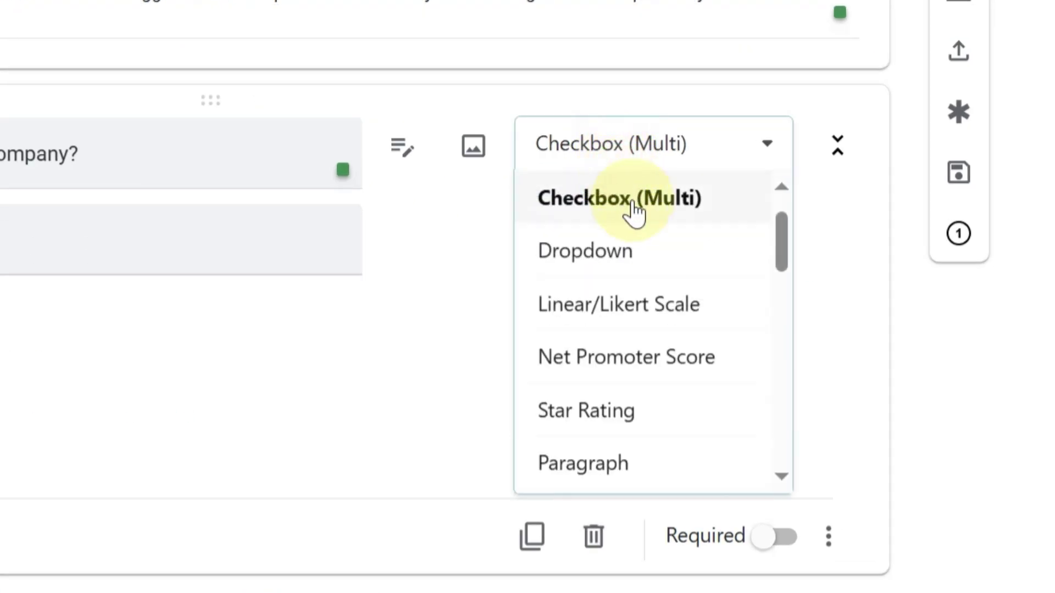
scroll(645, 273, "down", 10)
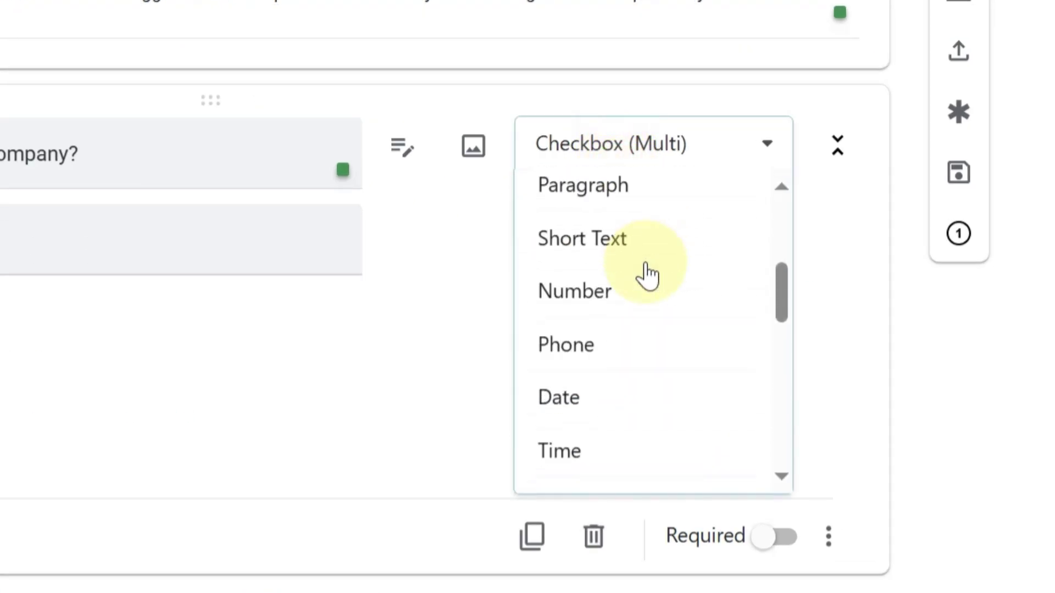
scroll(645, 273, "down", 6)
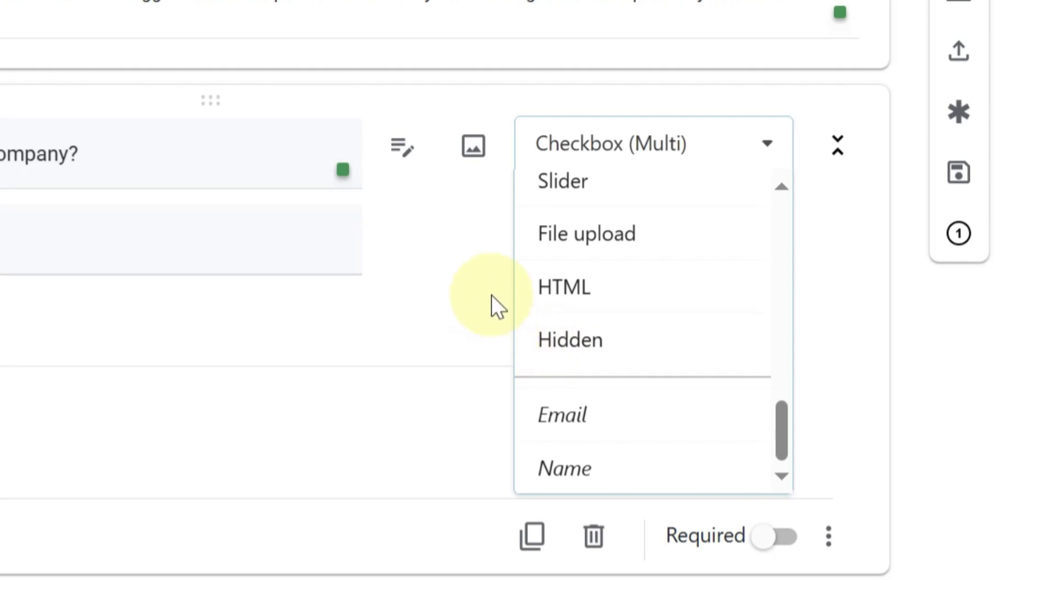
left_click(821, 280)
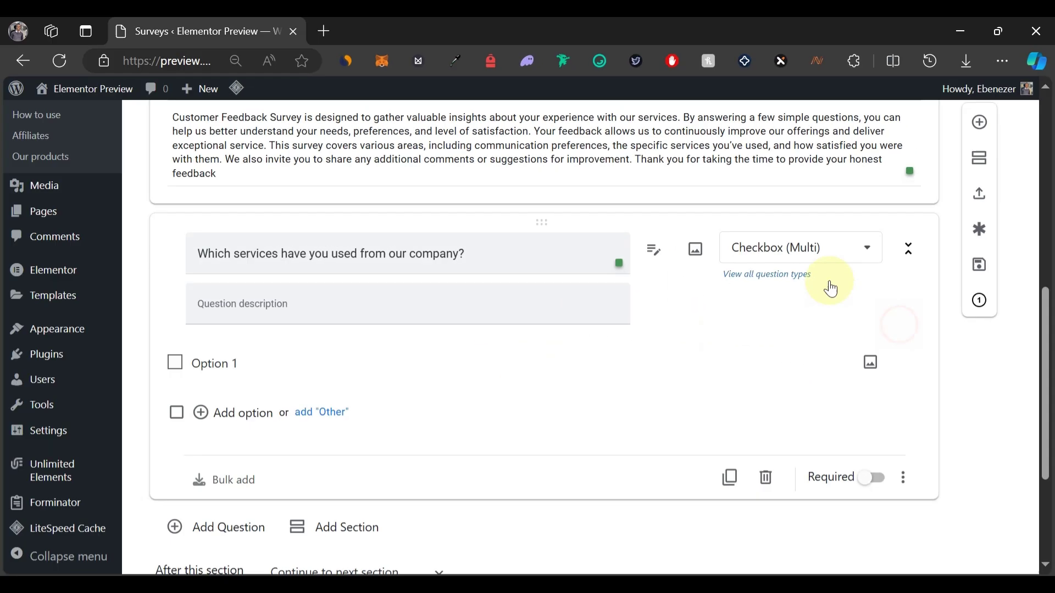
left_click(791, 286)
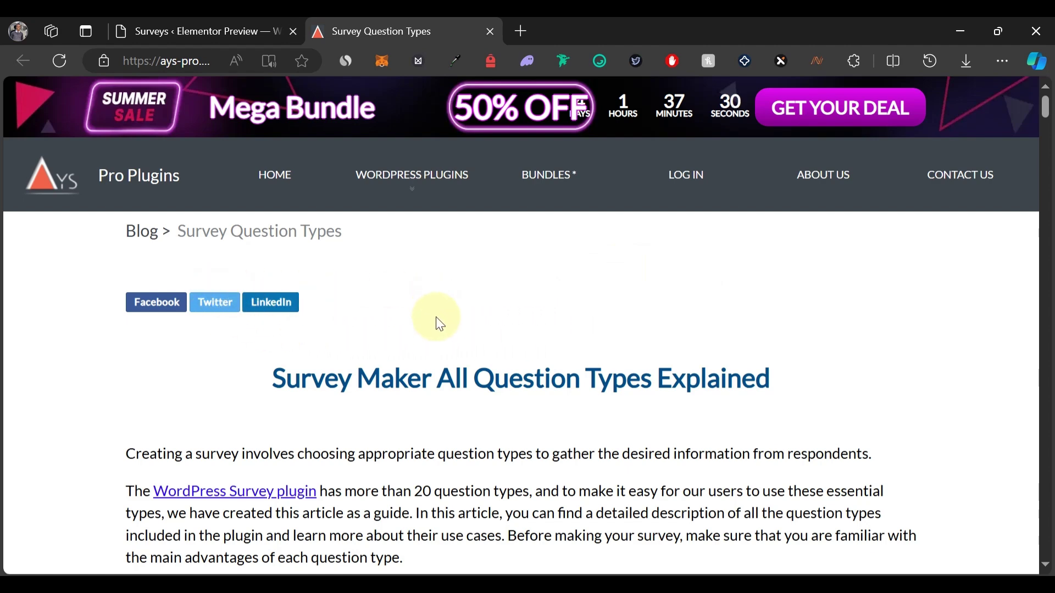
scroll(439, 325, "down", 4)
scroll(431, 316, "down", 1)
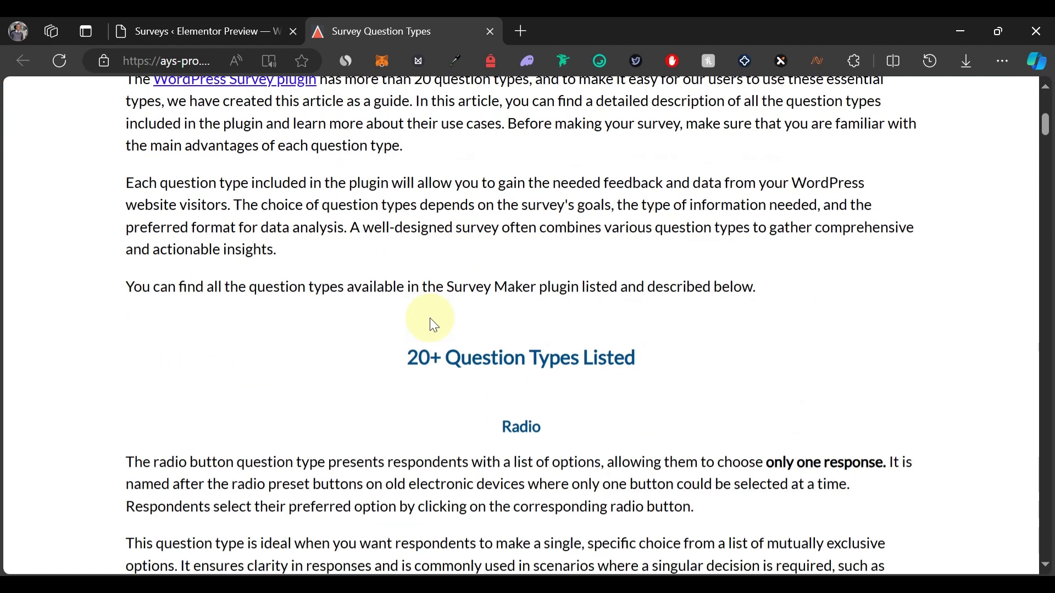
scroll(573, 349, "down", 7)
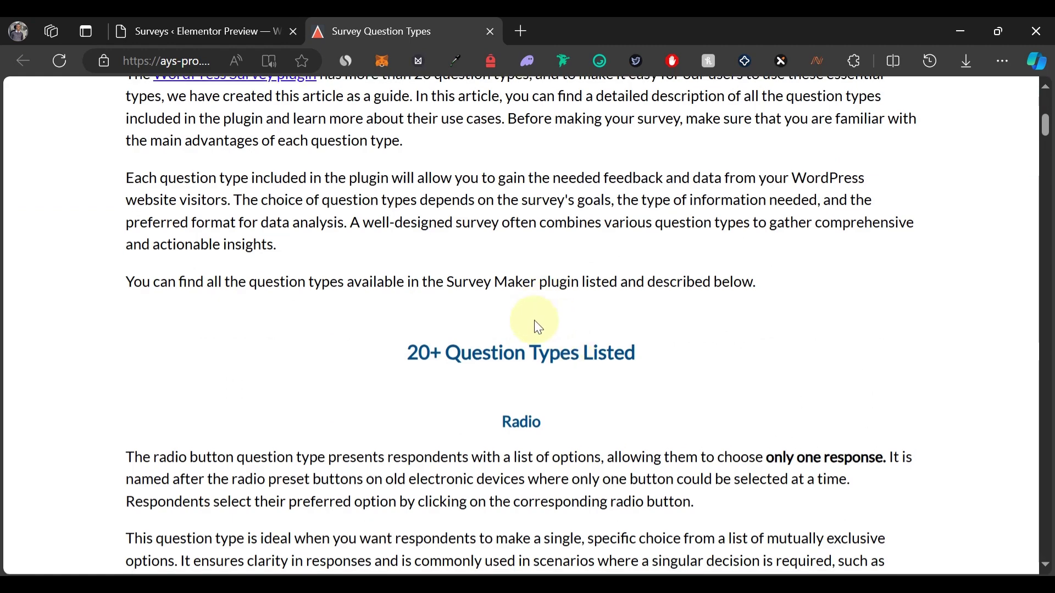
scroll(525, 312, "down", 14)
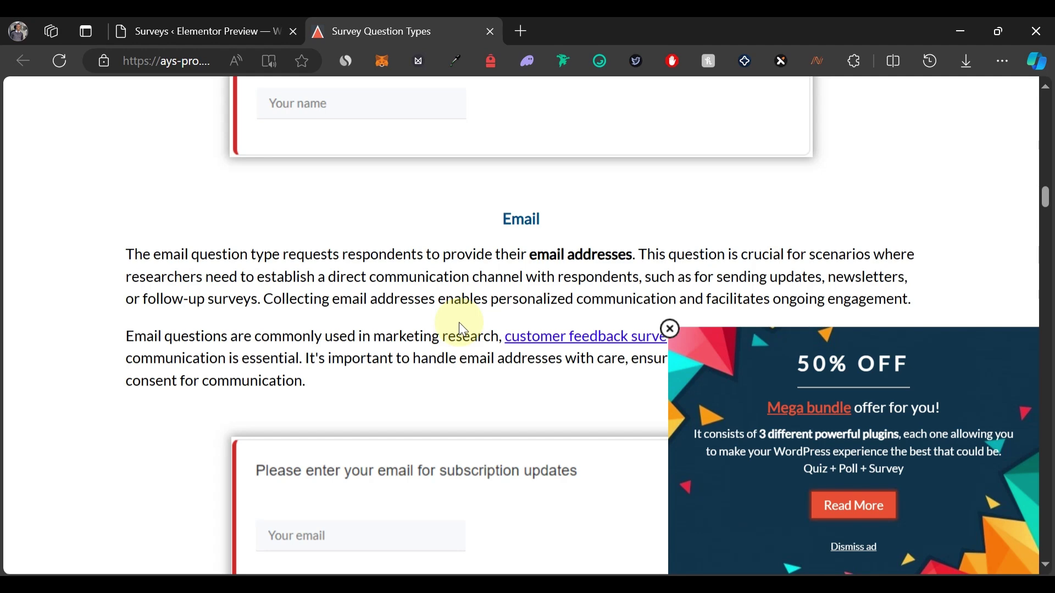
scroll(459, 319, "up", 3)
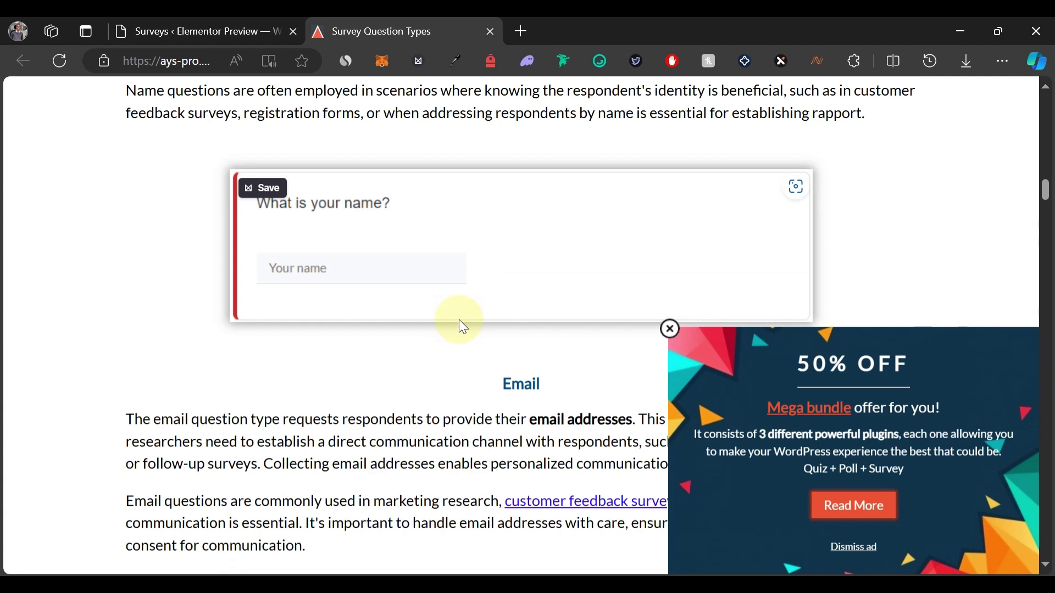
scroll(459, 319, "down", 7)
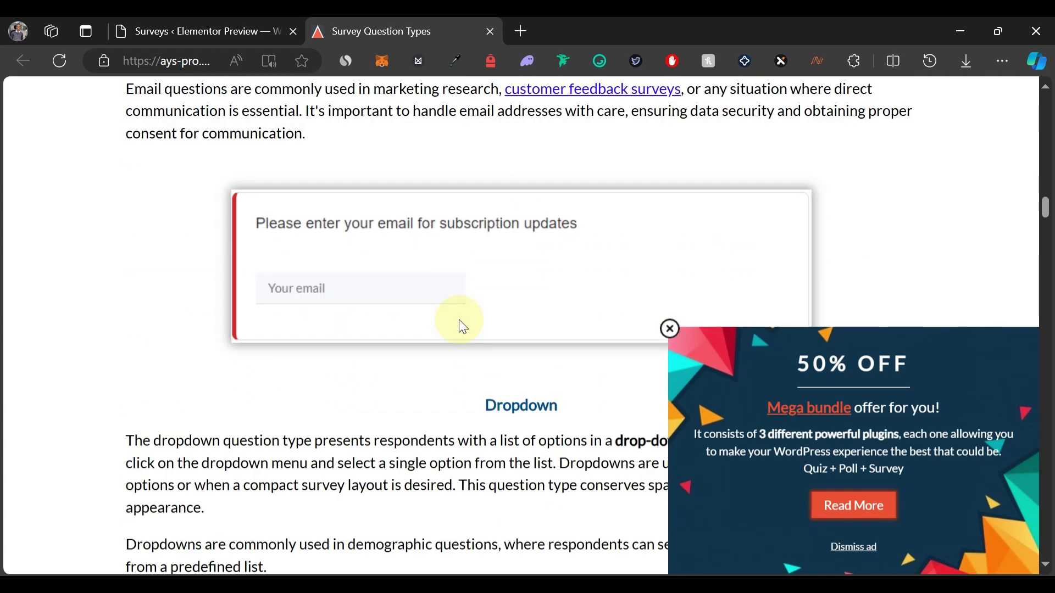
left_click(490, 31)
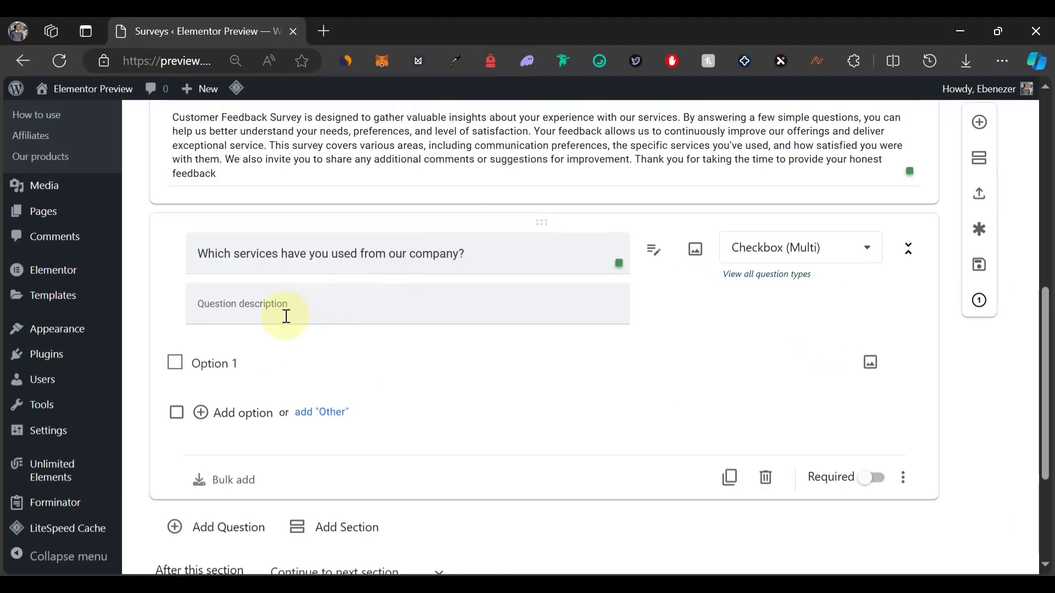
Step: Give the services question the answer options "Web Design", "Graphic Design" and "SEO", plus an "Other" option
left_click(225, 368)
type("Web Design")
left_click(243, 409)
type("Grapho")
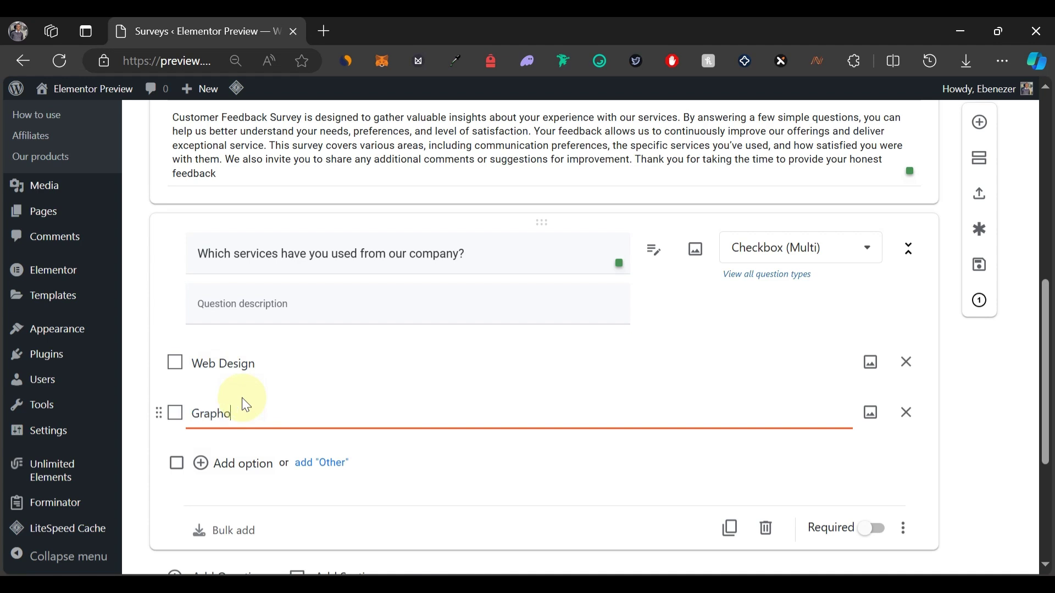
key("BackSpace")
type("ic Design")
left_click(230, 460)
type("SEO")
left_click(300, 511)
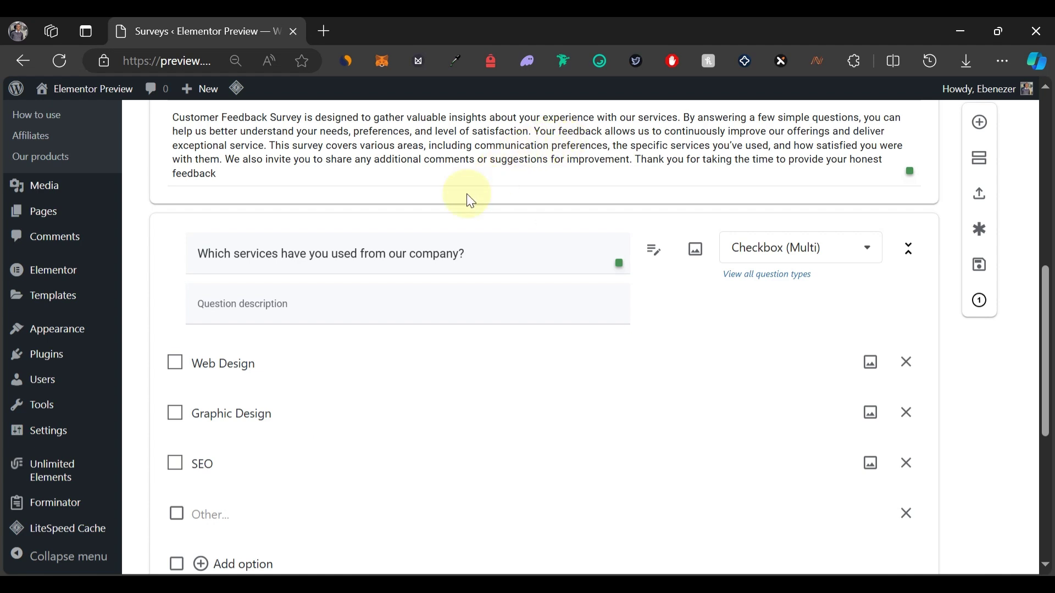
Step: Add a Linear/Likert Scale question reading "On a scale of 1 to 5, how satisfied were you with our services?"
scroll(417, 231, "down", 5)
scroll(367, 245, "down", 2)
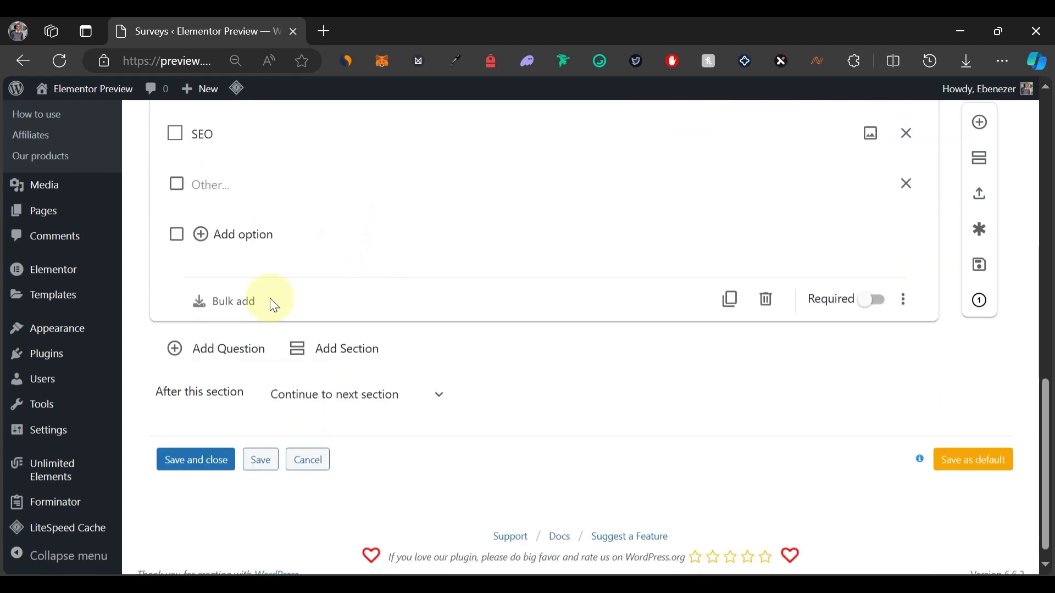
left_click(211, 356)
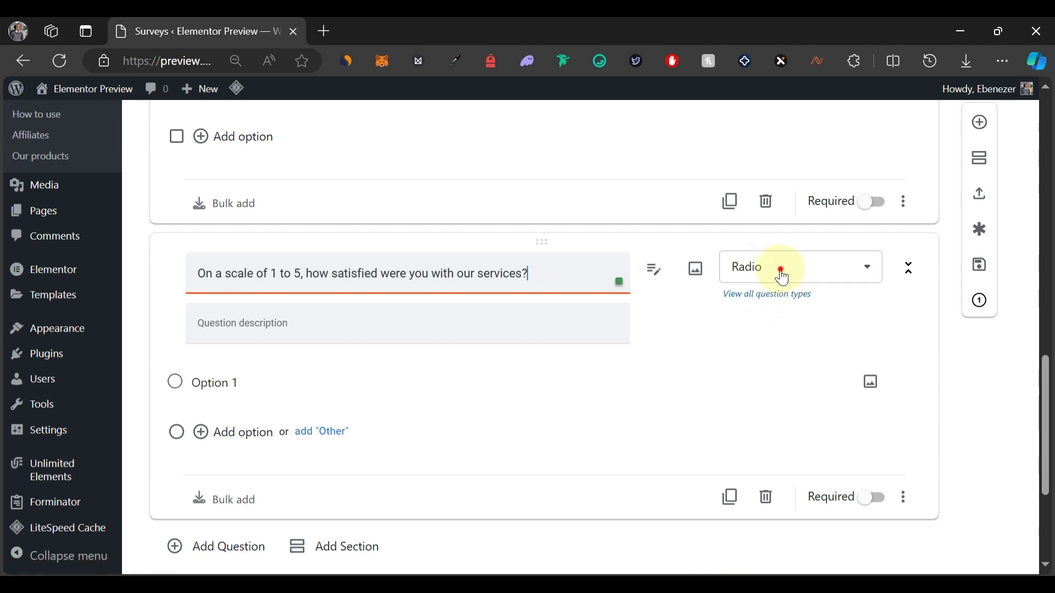
left_click(784, 277)
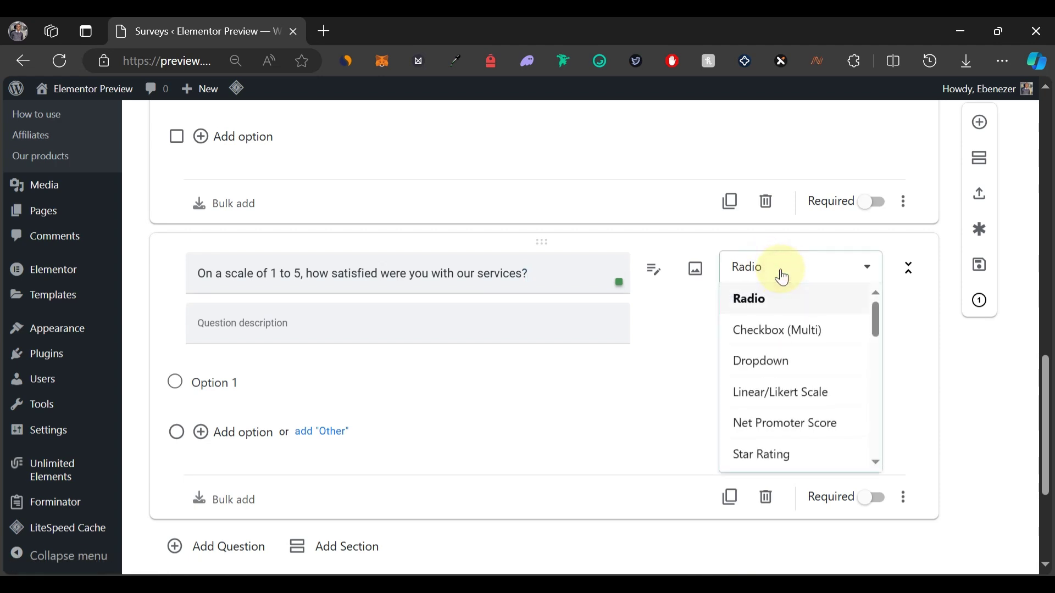
left_click(772, 396)
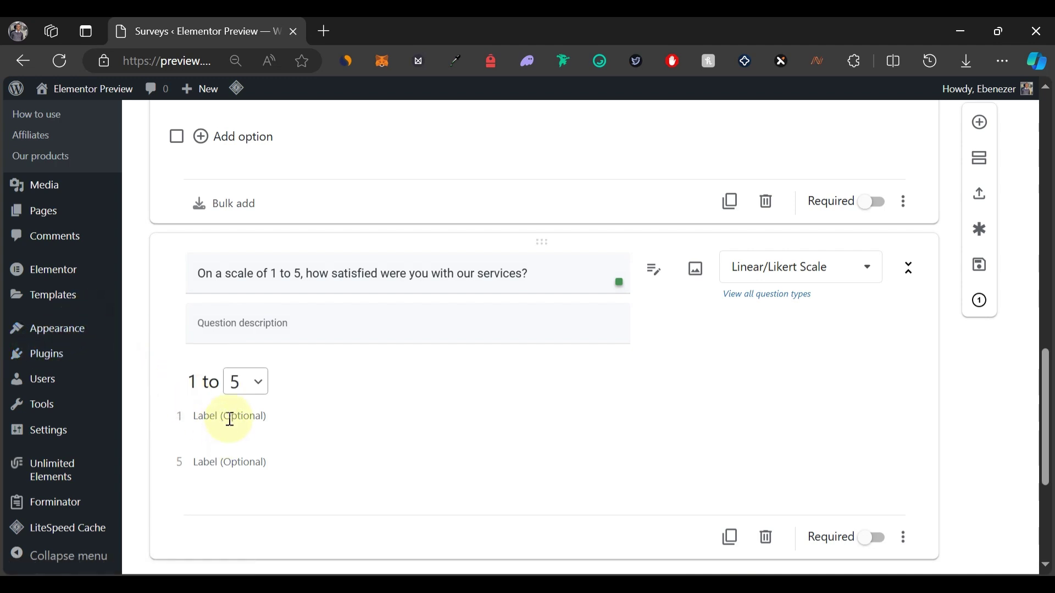
Step: Label the satisfaction scale's 1 as "Very Dissatisfied" and its 5 as "Very Satisfied"
left_click(200, 419)
type("Very Dissatisfied")
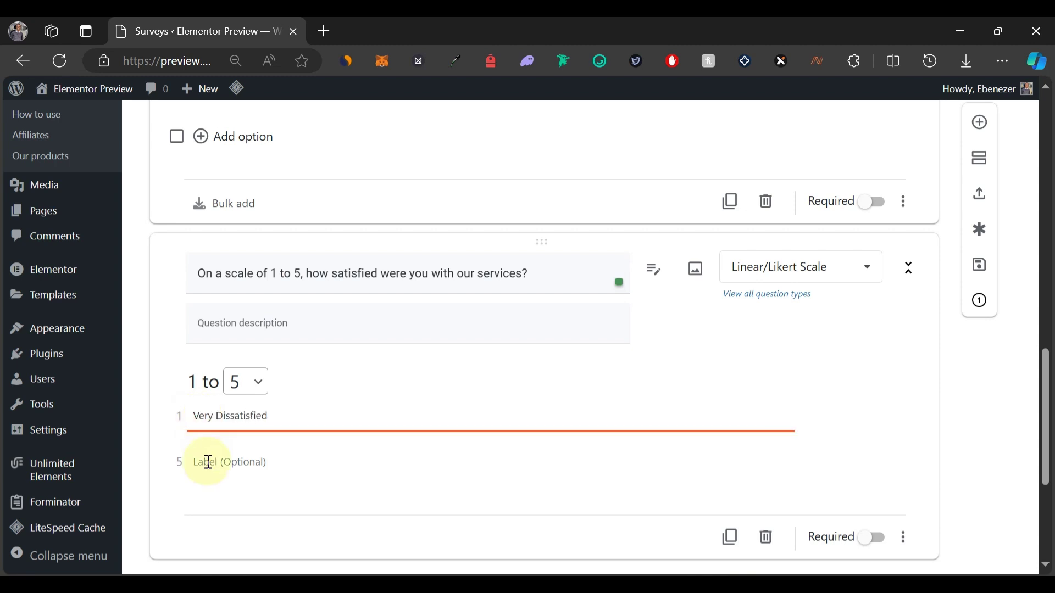
left_click(208, 462)
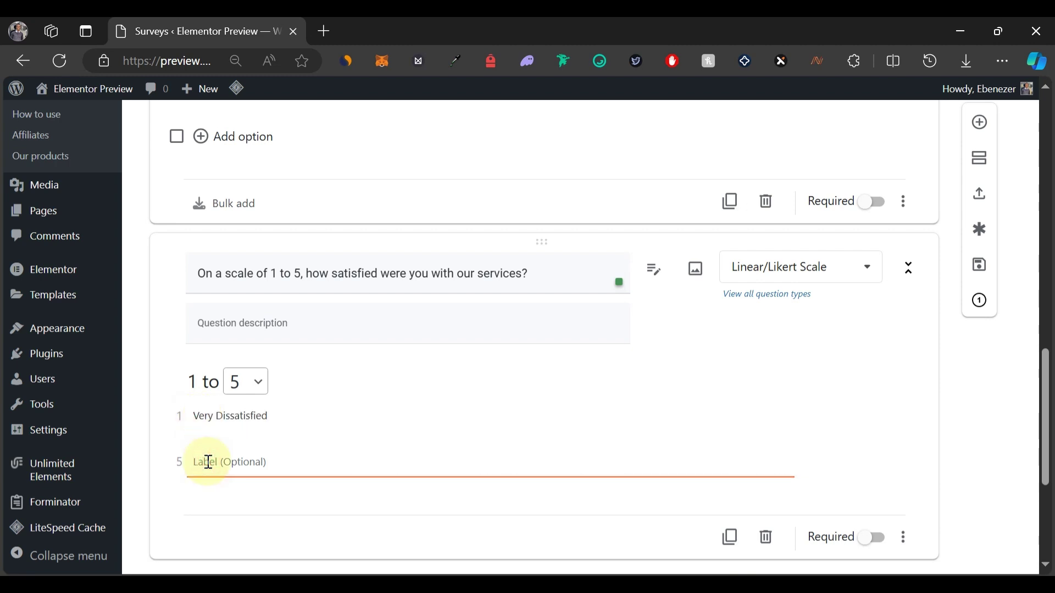
type("Very Satisfied")
Step: Add a third question reading "How did you hear about our company?" below the satisfaction scale question
scroll(356, 352, "up", 5)
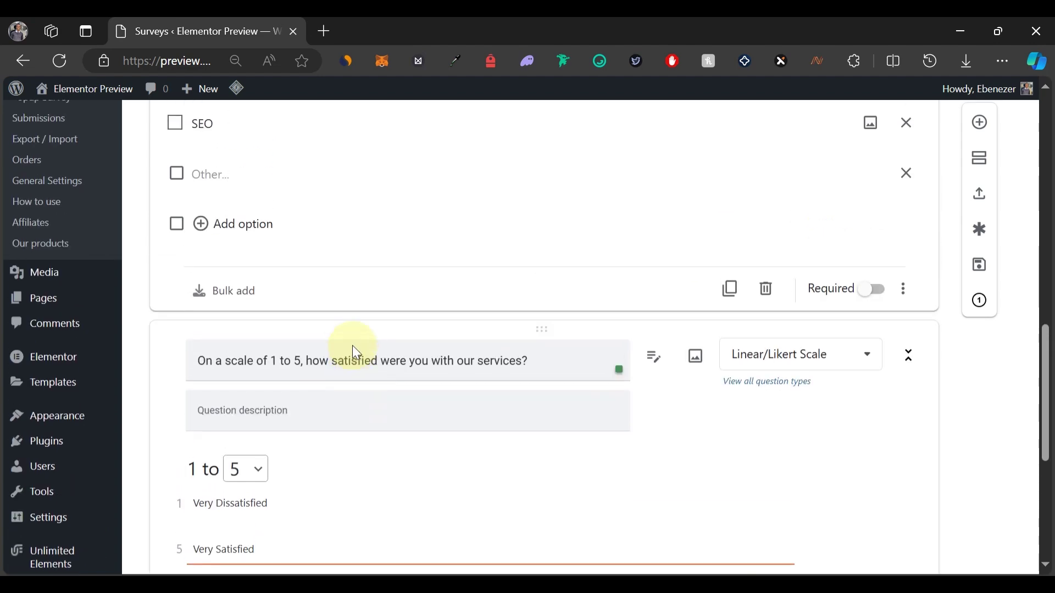
scroll(356, 352, "up", 1)
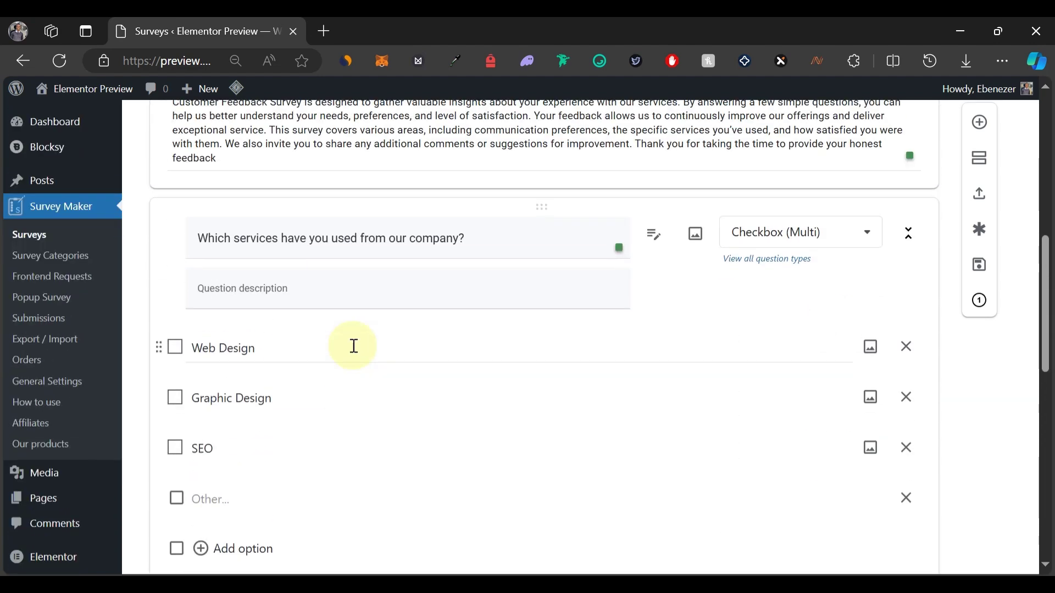
scroll(355, 346, "down", 6)
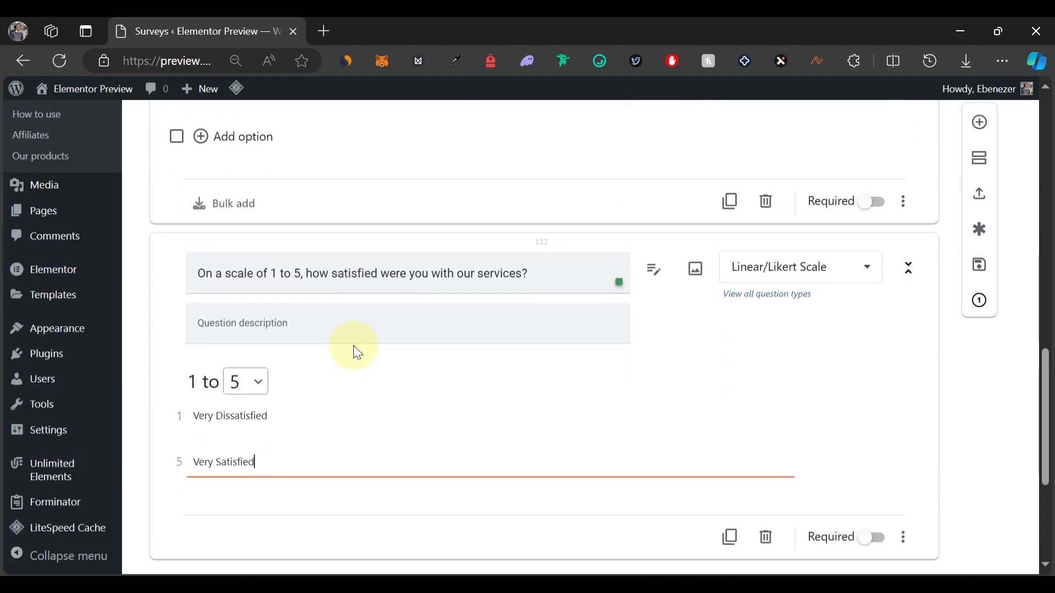
scroll(356, 349, "down", 4)
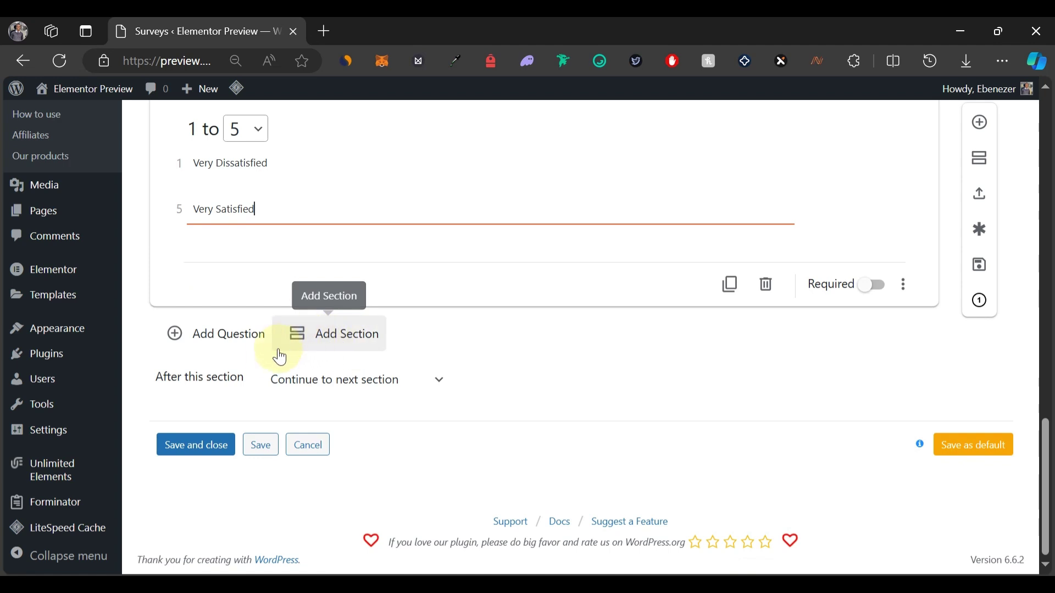
left_click(210, 333)
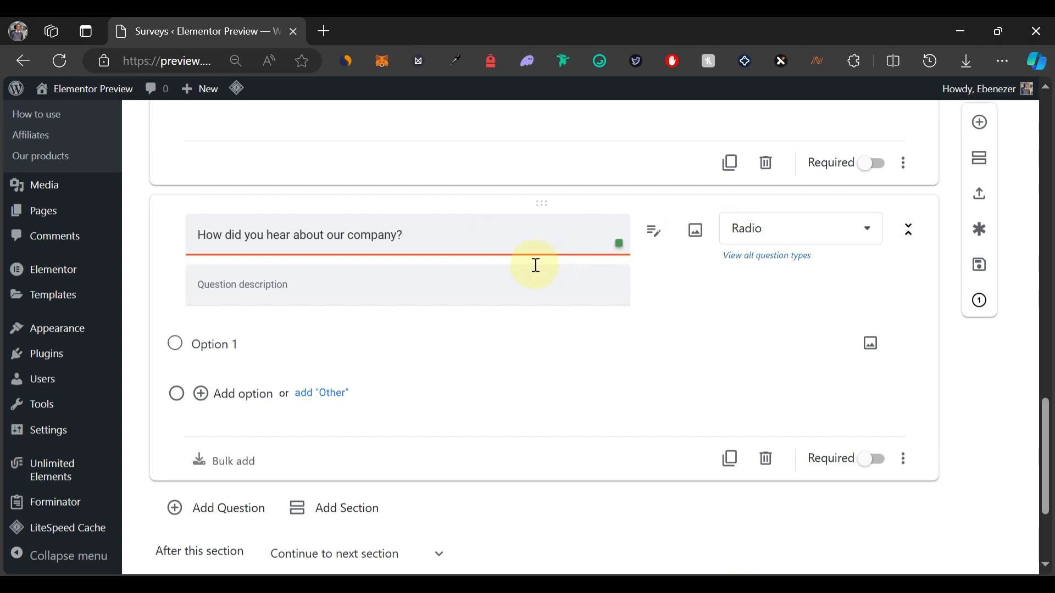
Step: Give the third question the answer options "Social Media", "Search Engine" and "Ads", plus an "Other" option
left_click(252, 340)
type("Social Media")
left_click(222, 400)
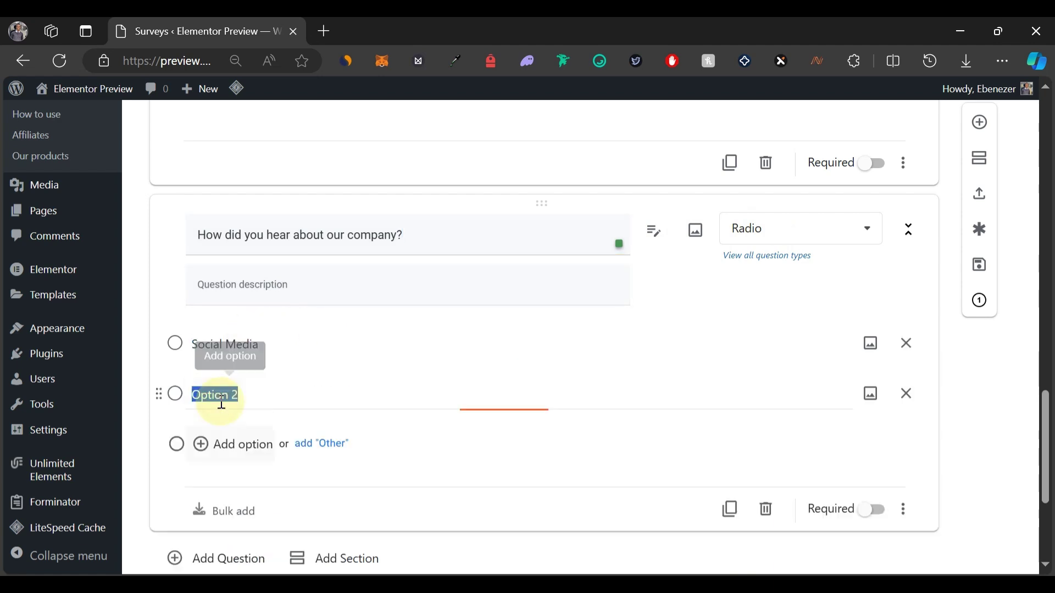
type("Search Engine")
left_click(240, 445)
type("Ads")
left_click(322, 494)
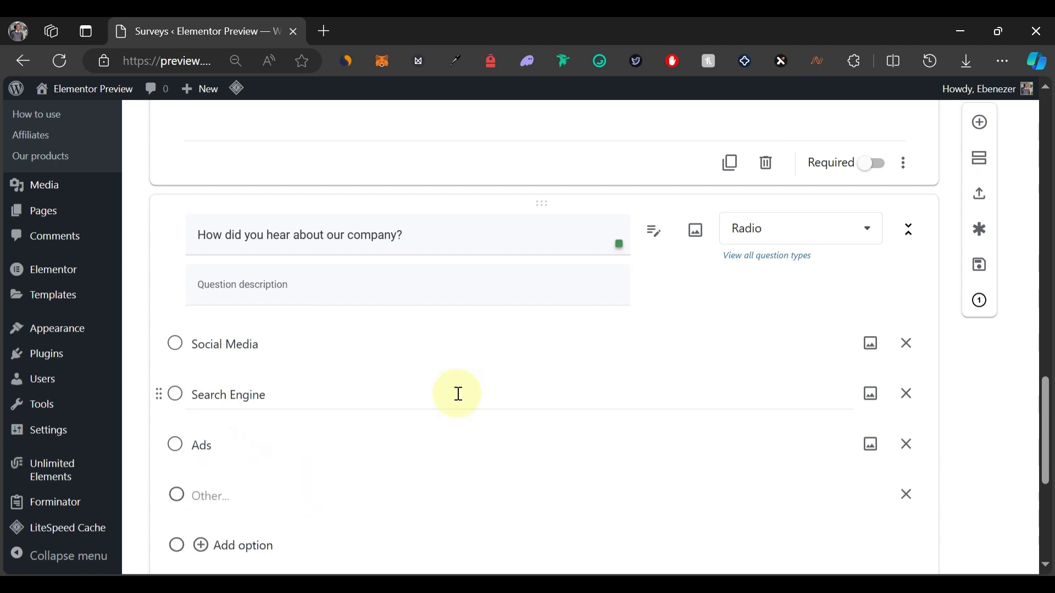
Step: Add a second section to the survey and title it "Customer Satisfaction & Service Feedback Survey"
scroll(723, 365, "down", 5)
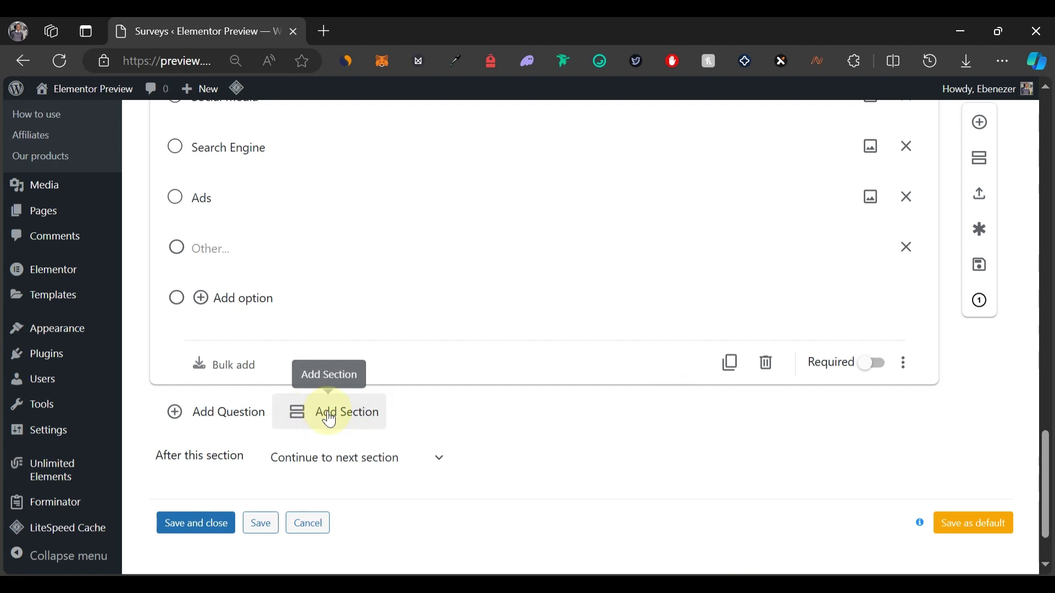
left_click(311, 417)
scroll(308, 415, "down", 1)
scroll(249, 434, "down", 3)
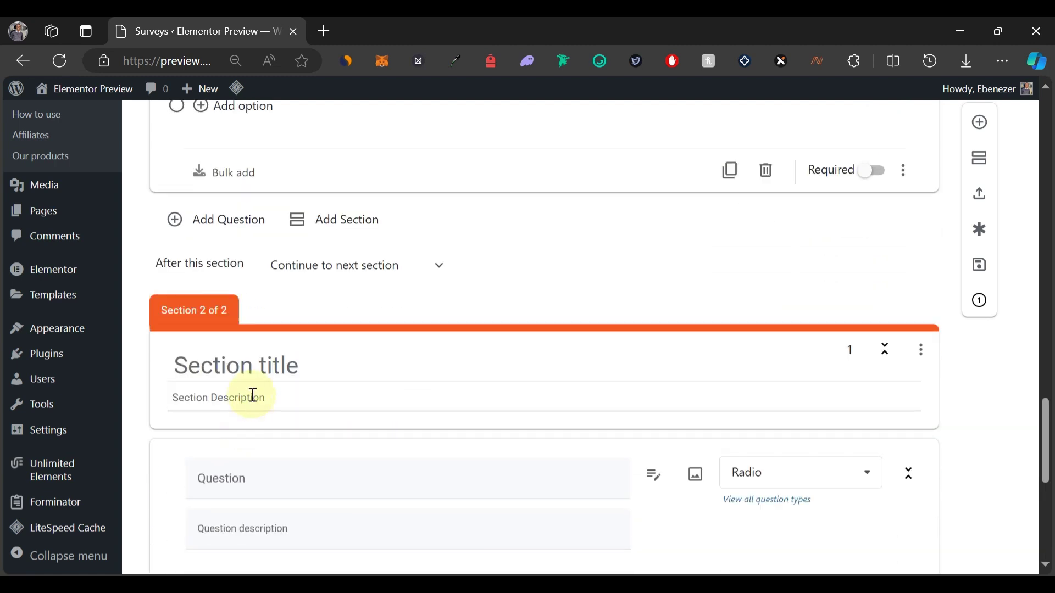
left_click(259, 374)
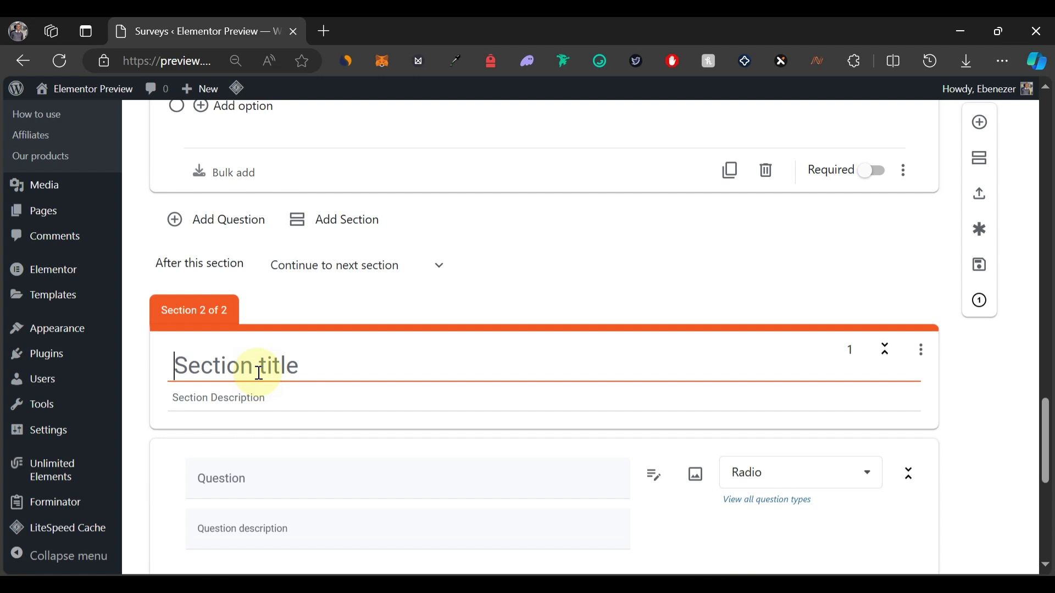
key("super+v")
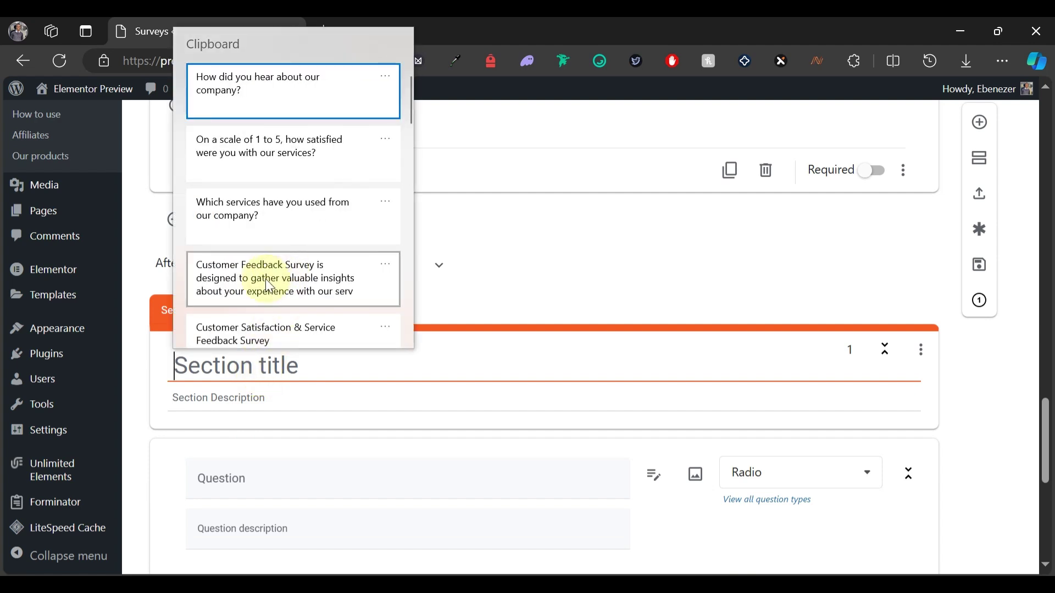
left_click(279, 335)
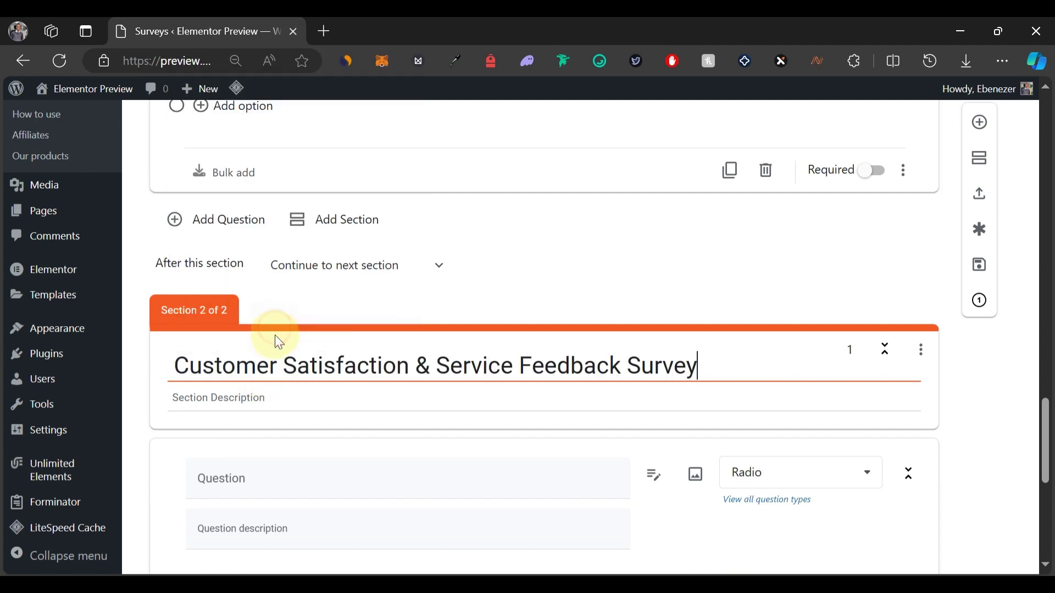
Step: Shorten the second section's title to "Customer Satisfaction" and ask "What is your current role?" with the options "Students", "Freelancer", "Employee" and "Other"
left_click_drag(415, 361, 717, 354)
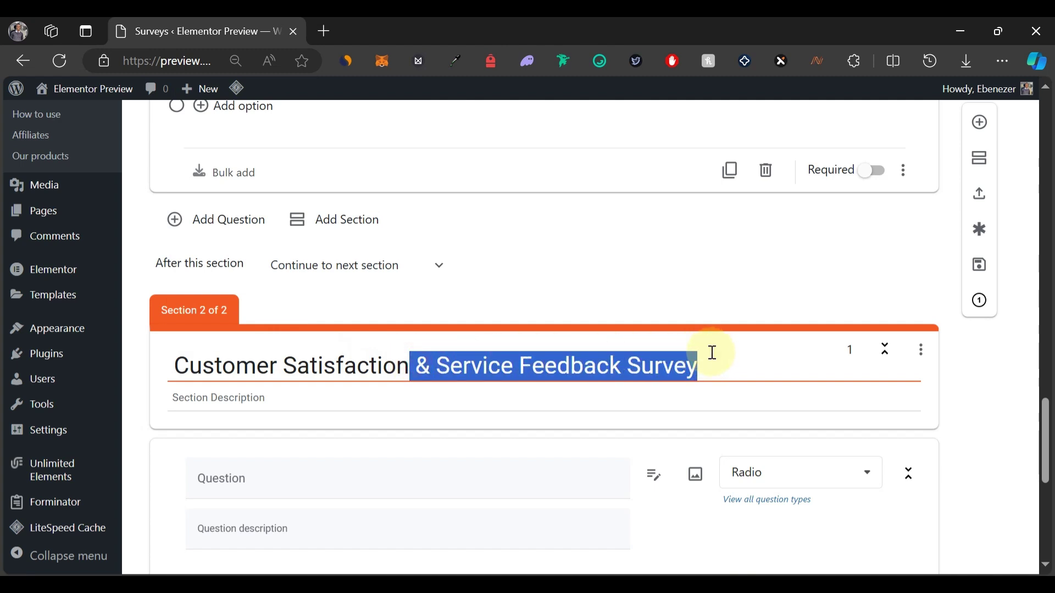
key("BackSpace")
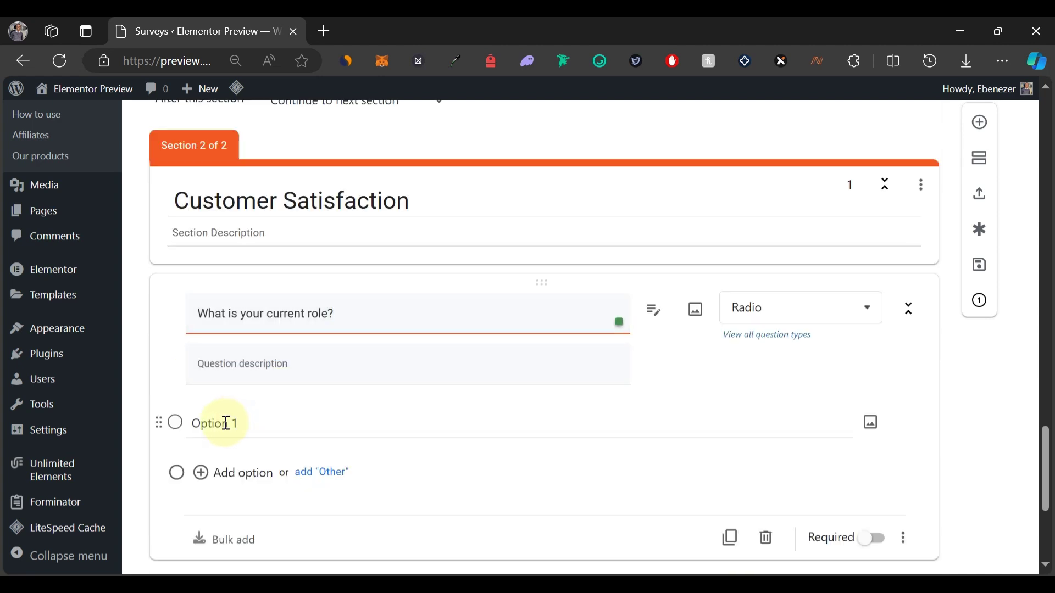
left_click(226, 423)
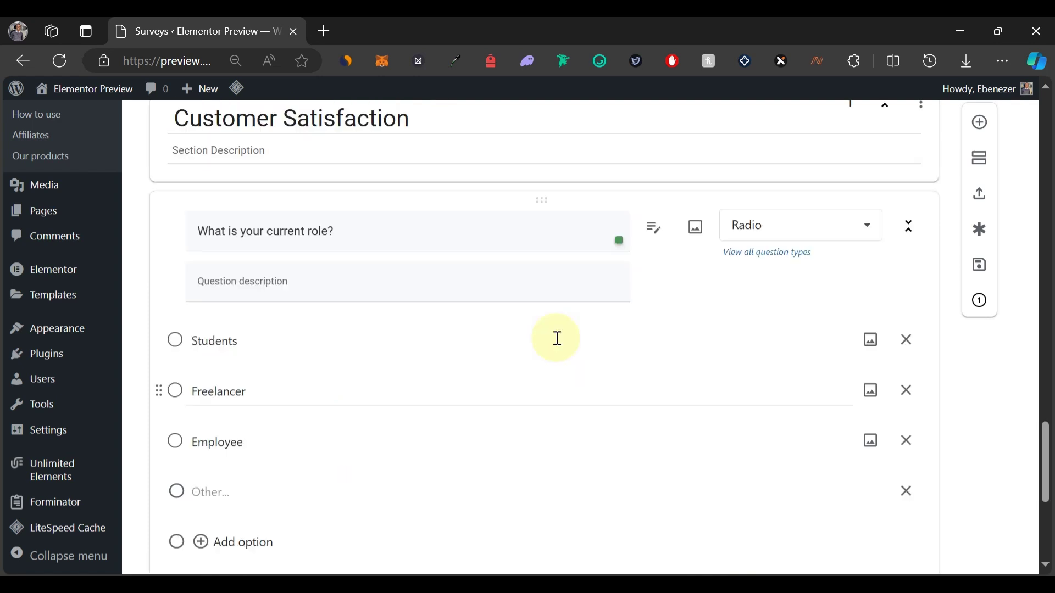
Step: Change the current role question to the Dropdown type and add "Self Employed" as its fourth option
left_click(800, 232)
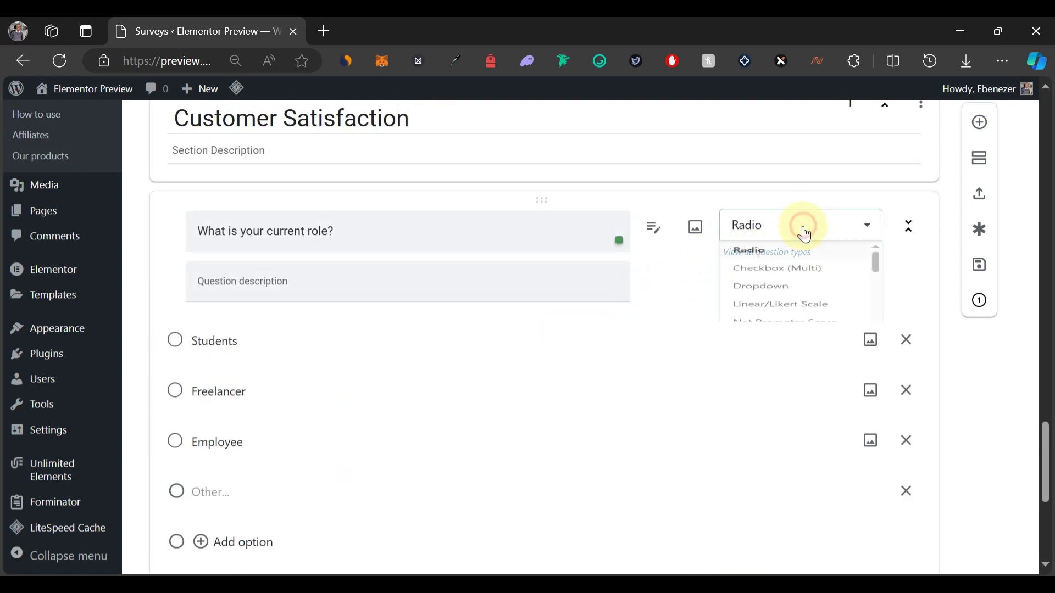
left_click(782, 323)
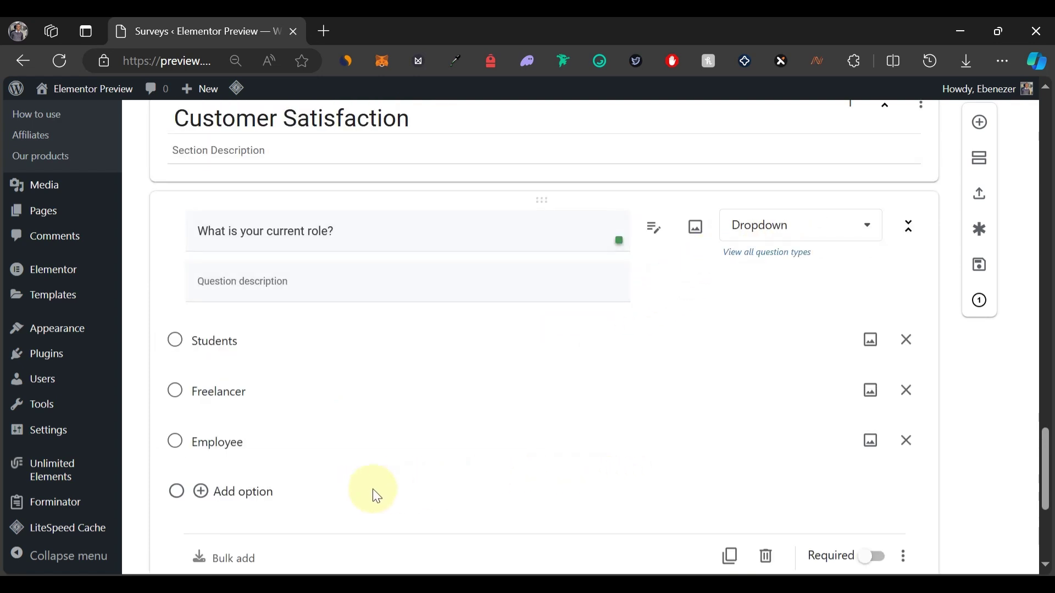
left_click(265, 494)
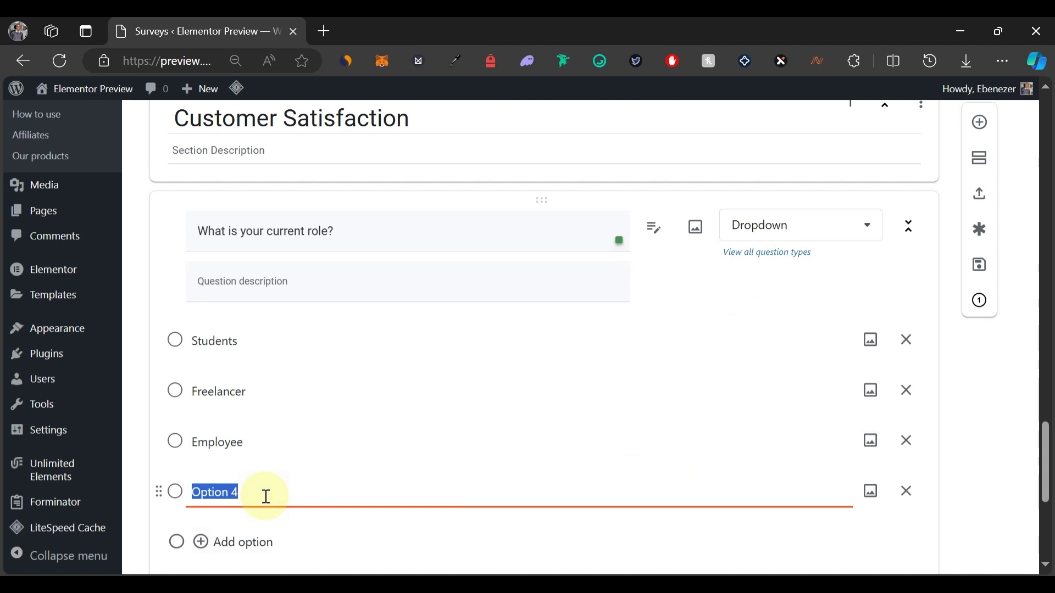
type("Self Employed")
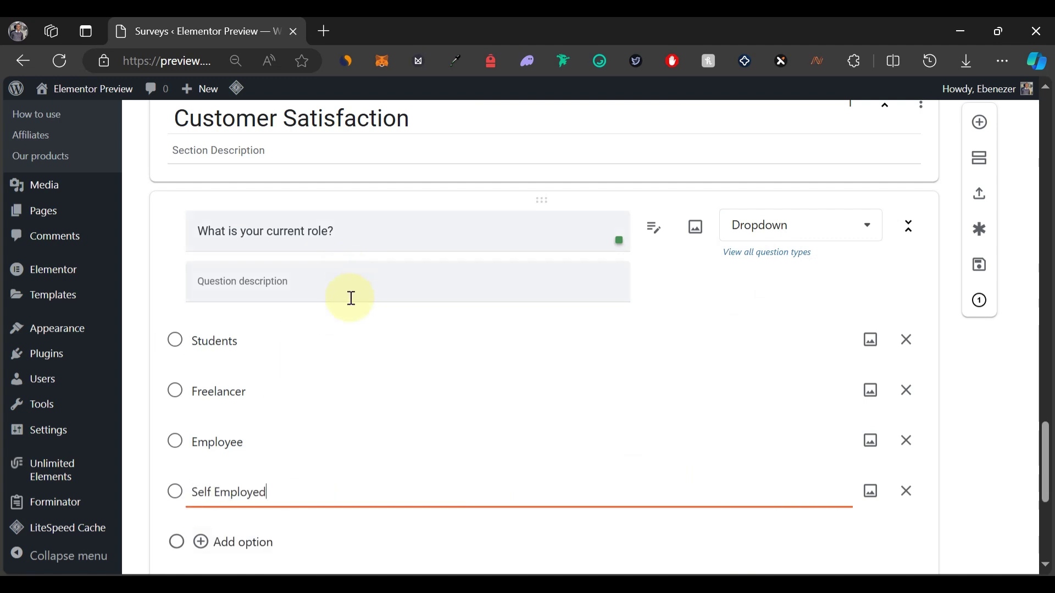
Step: Add another question to the second section reading "How would you rate your overall experience with our service?"
scroll(352, 308, "down", 2)
scroll(351, 313, "down", 4)
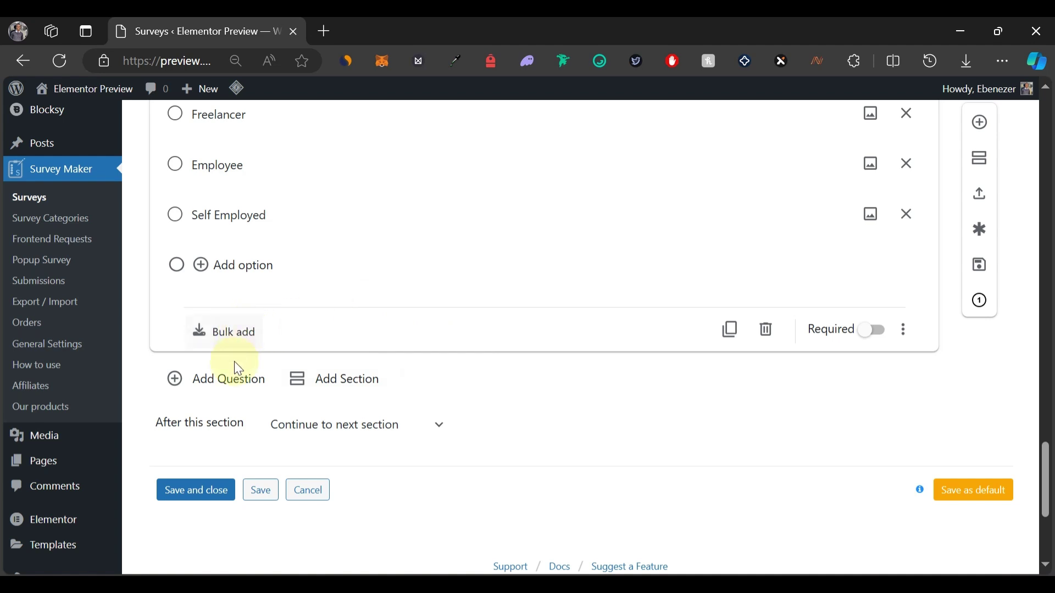
left_click(209, 391)
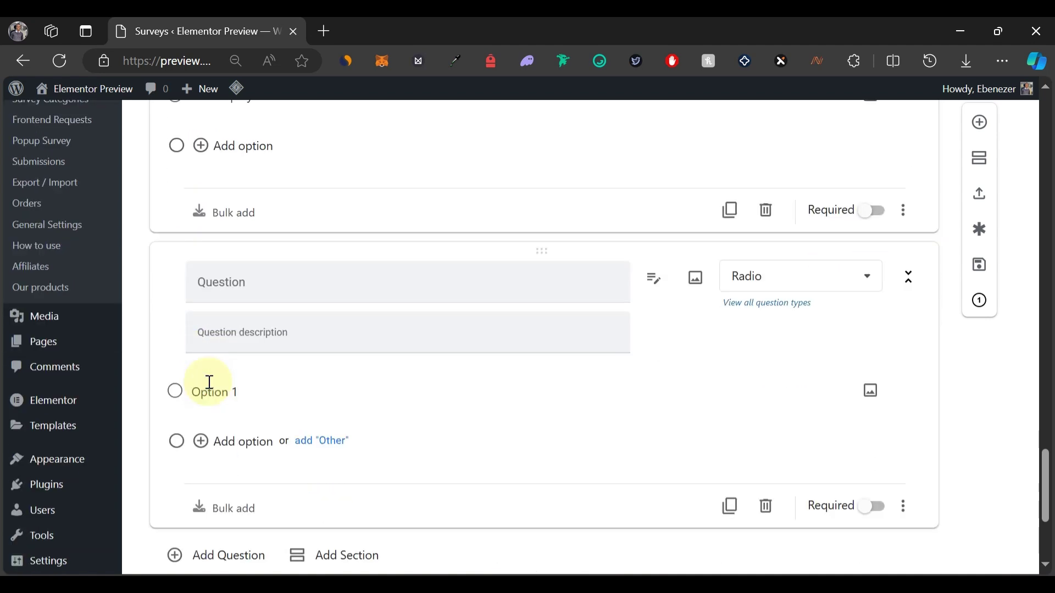
left_click(261, 257)
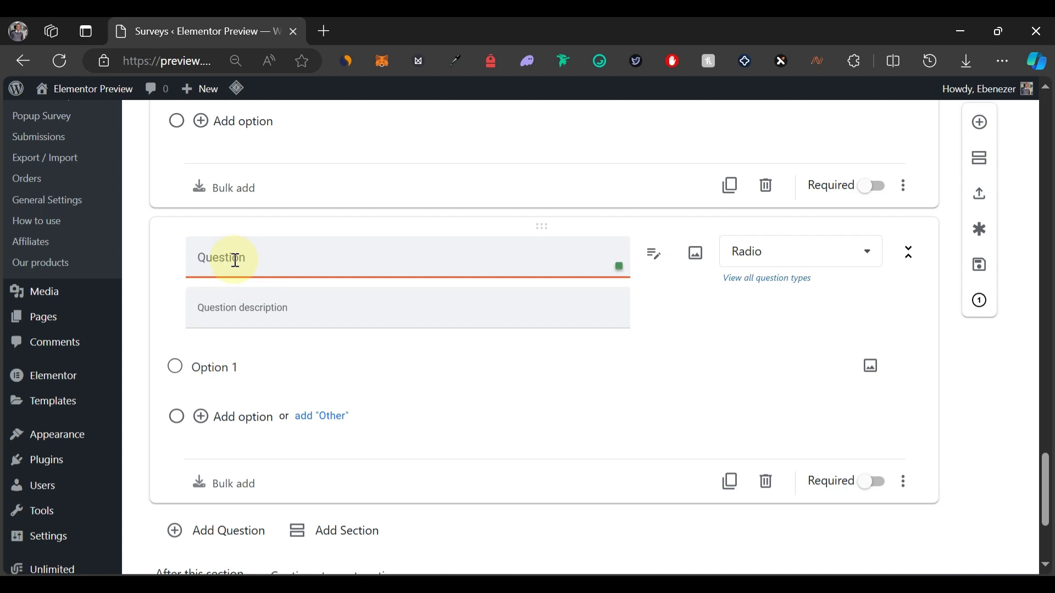
type("How would you rate your overall experience with our service?")
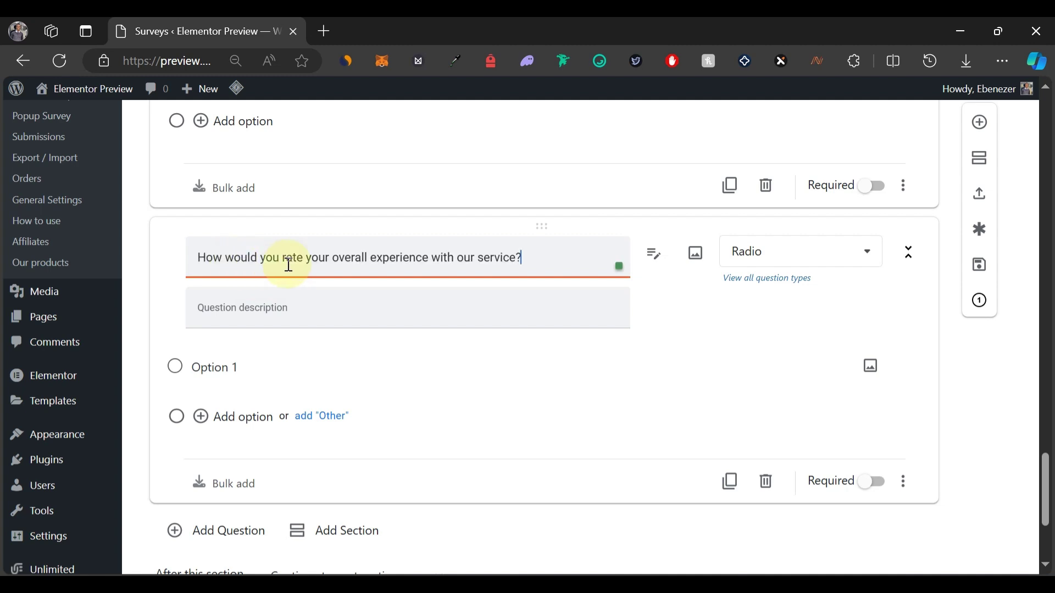
Step: Set the overall experience question's type to Star Rating
left_click(764, 259)
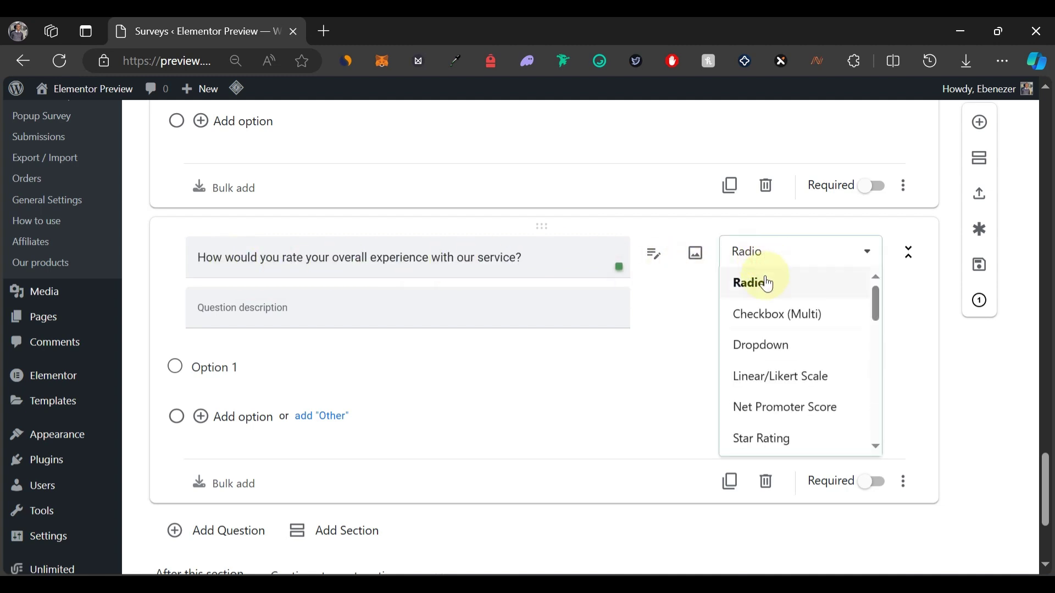
scroll(776, 346, "down", 3)
left_click(786, 358)
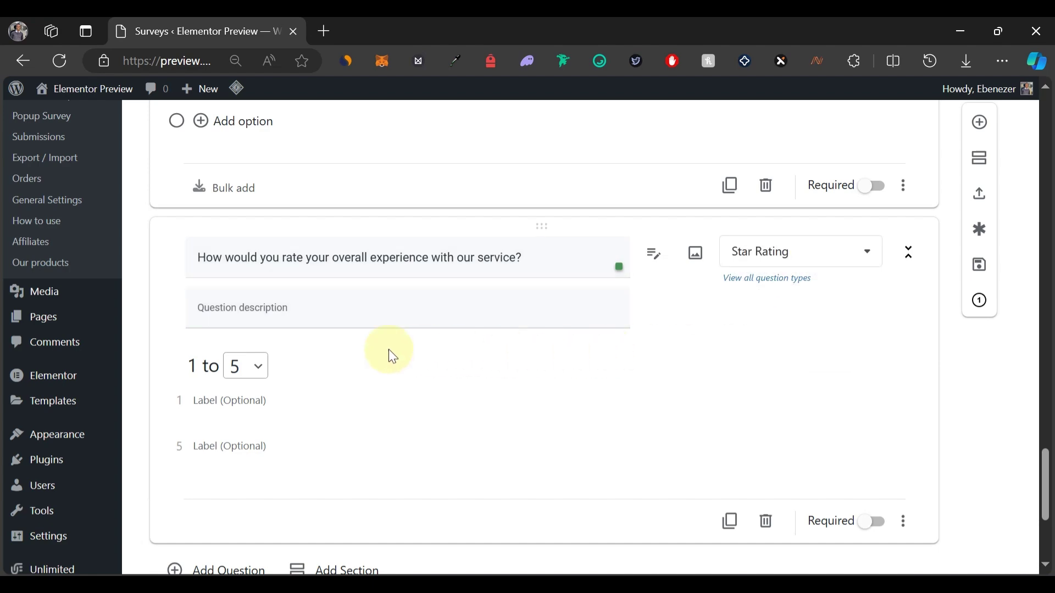
Step: Save the survey and dismiss the creation confirmation
scroll(551, 268, "down", 3)
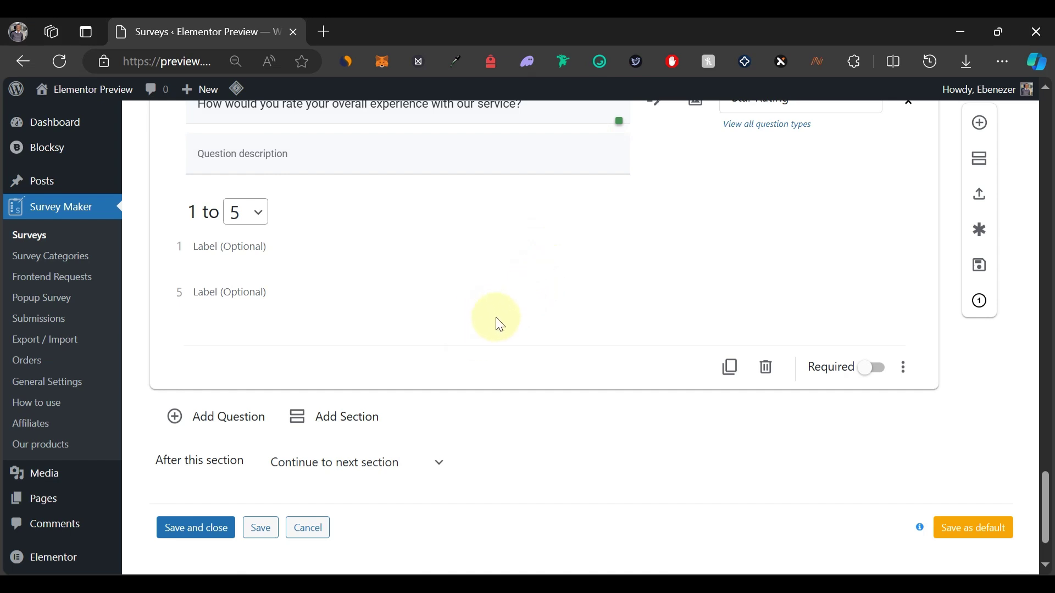
left_click(261, 527)
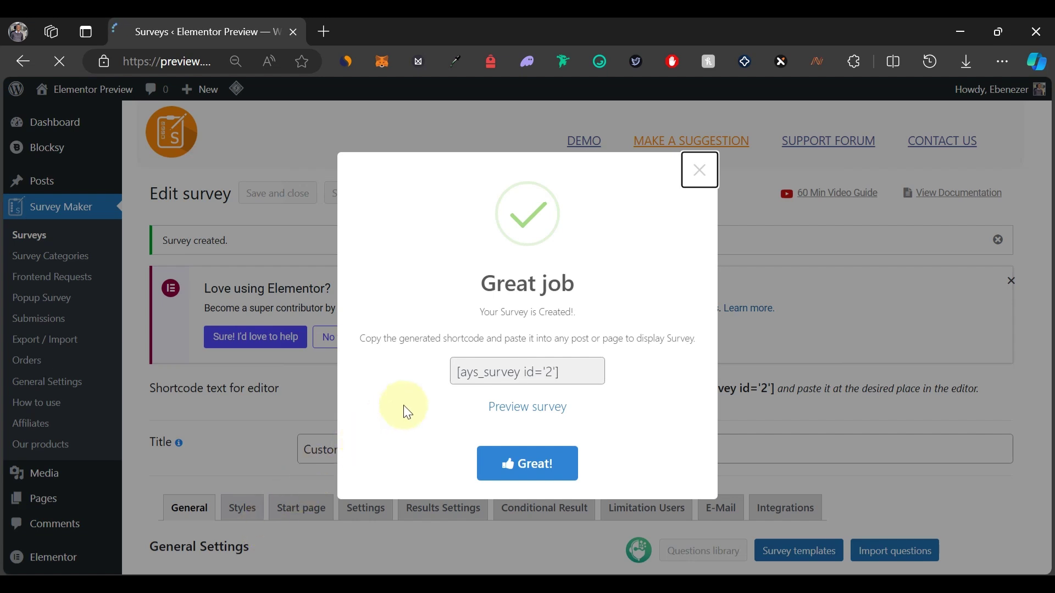
left_click(508, 472)
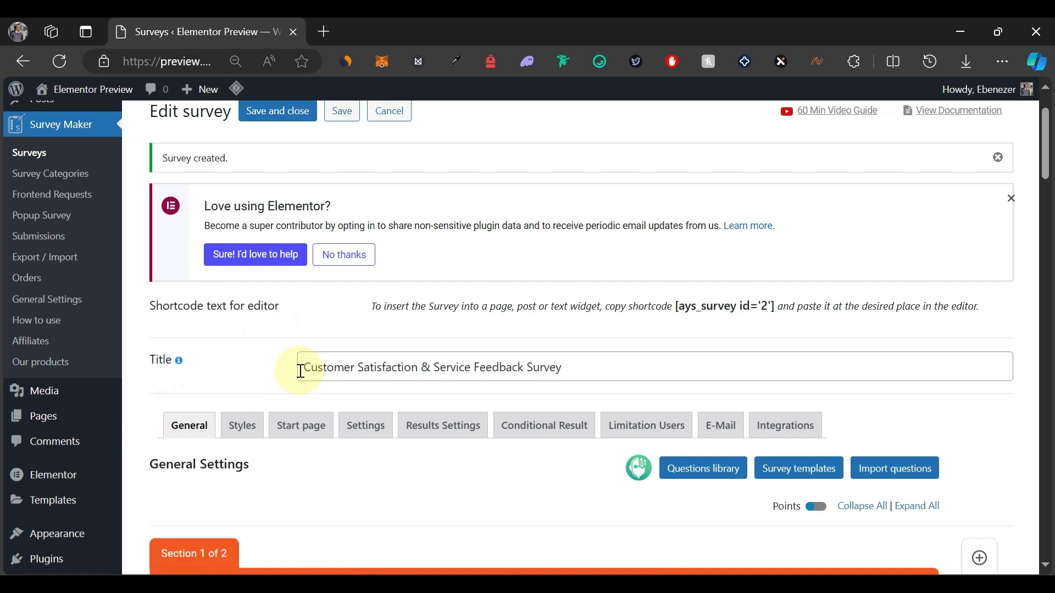
Step: Examine the survey's style settings, including themes, colors, widths, logo, title formatting and question styles
left_click(245, 425)
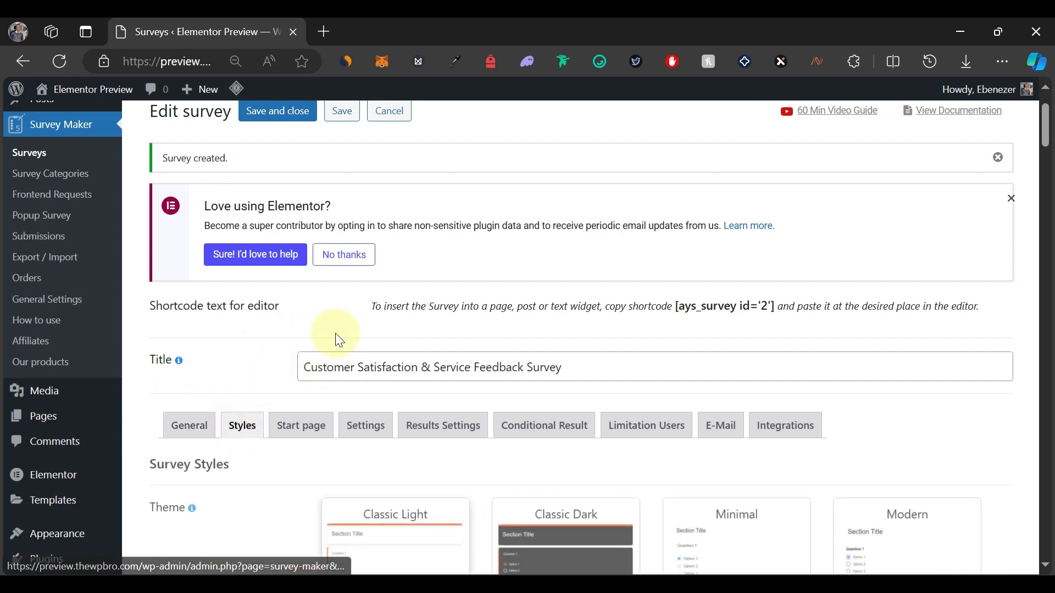
scroll(338, 333, "down", 1)
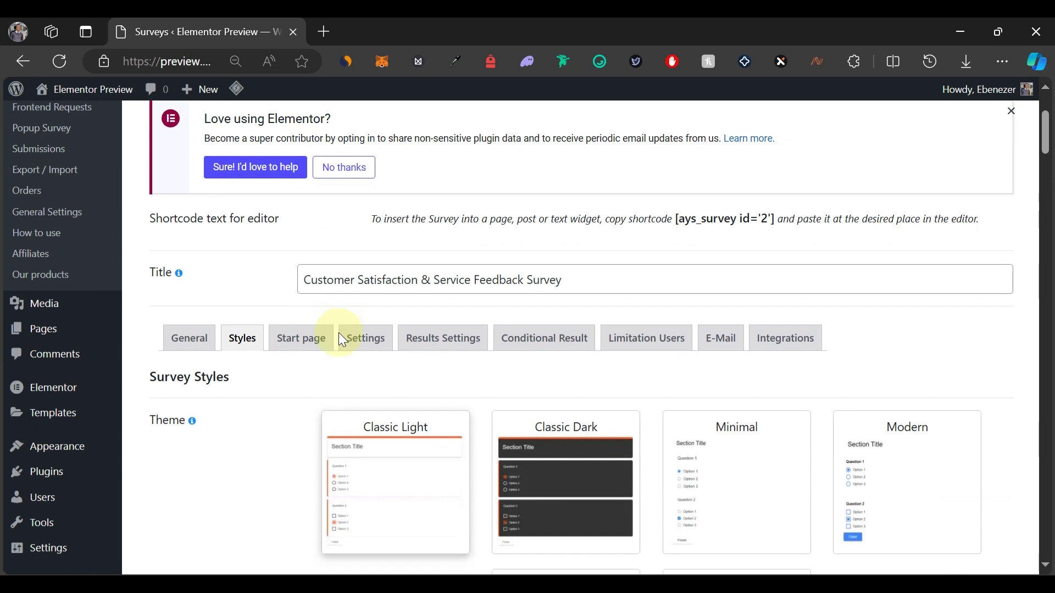
scroll(330, 333, "down", 2)
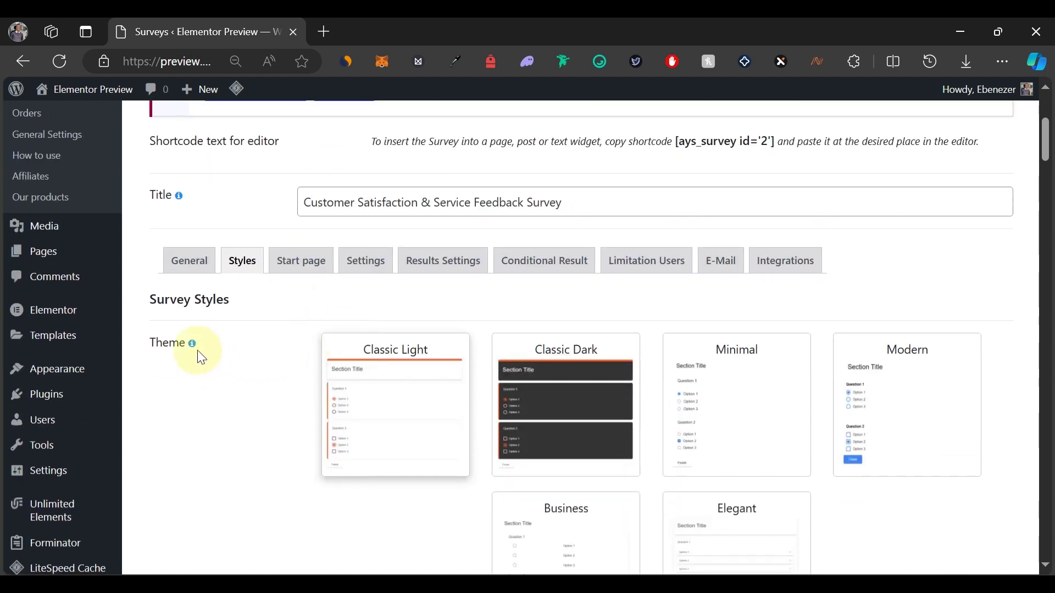
mouse_move(192, 345)
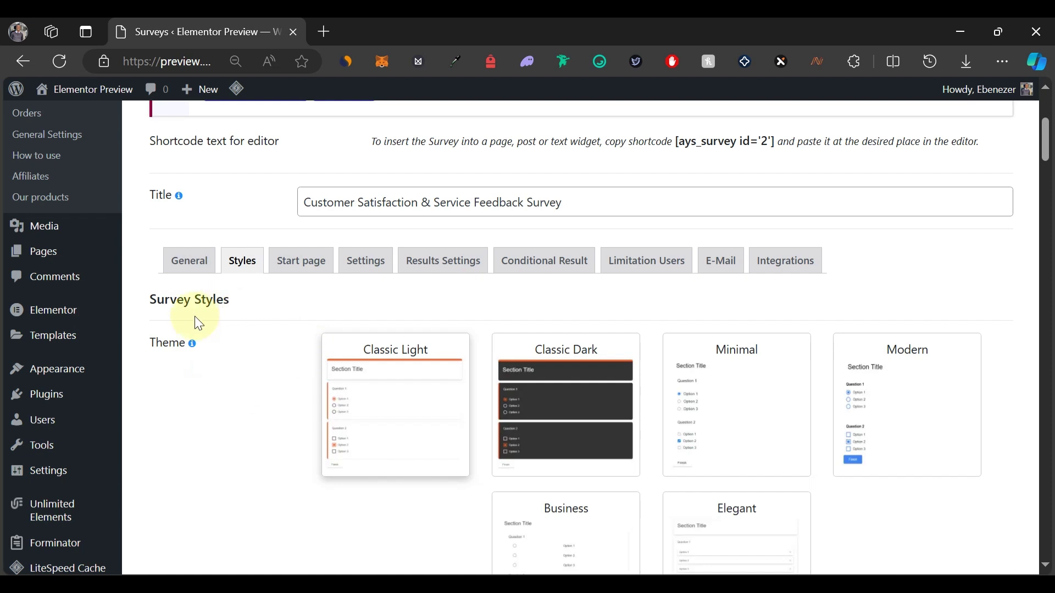
scroll(384, 286, "down", 2)
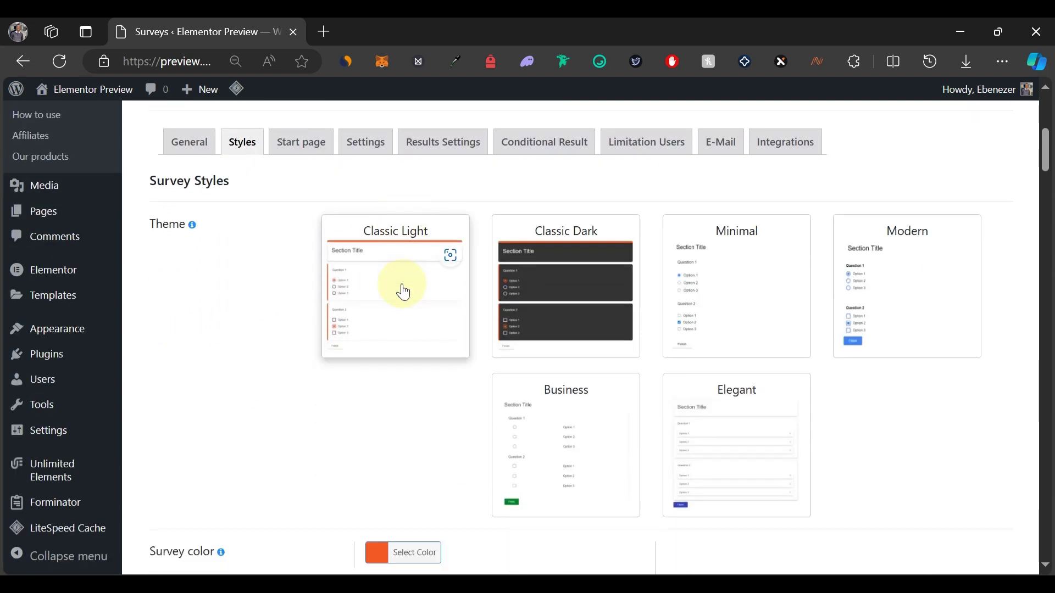
scroll(404, 291, "down", 5)
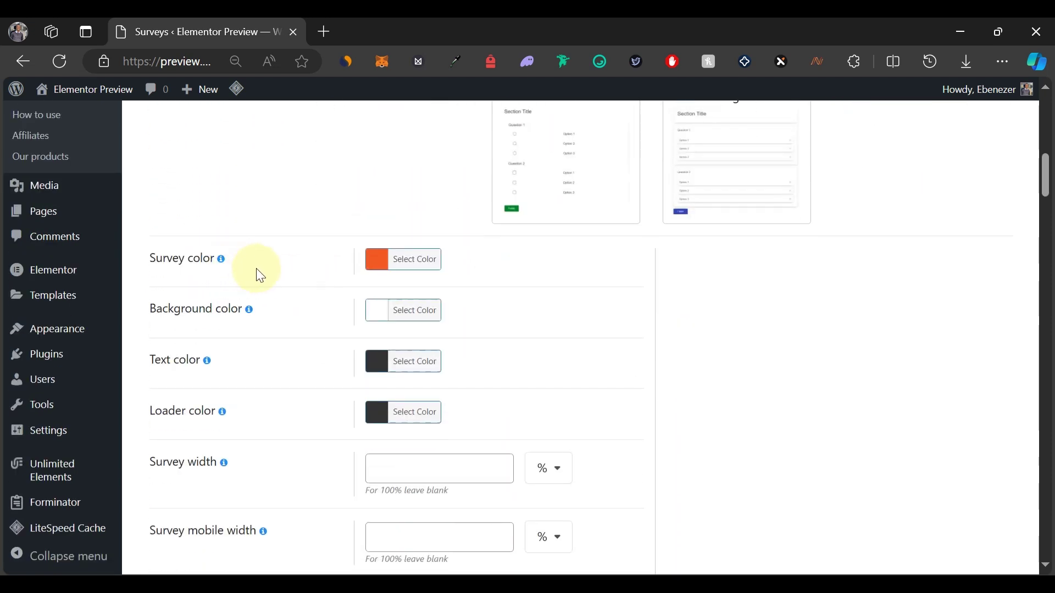
scroll(353, 278, "down", 2)
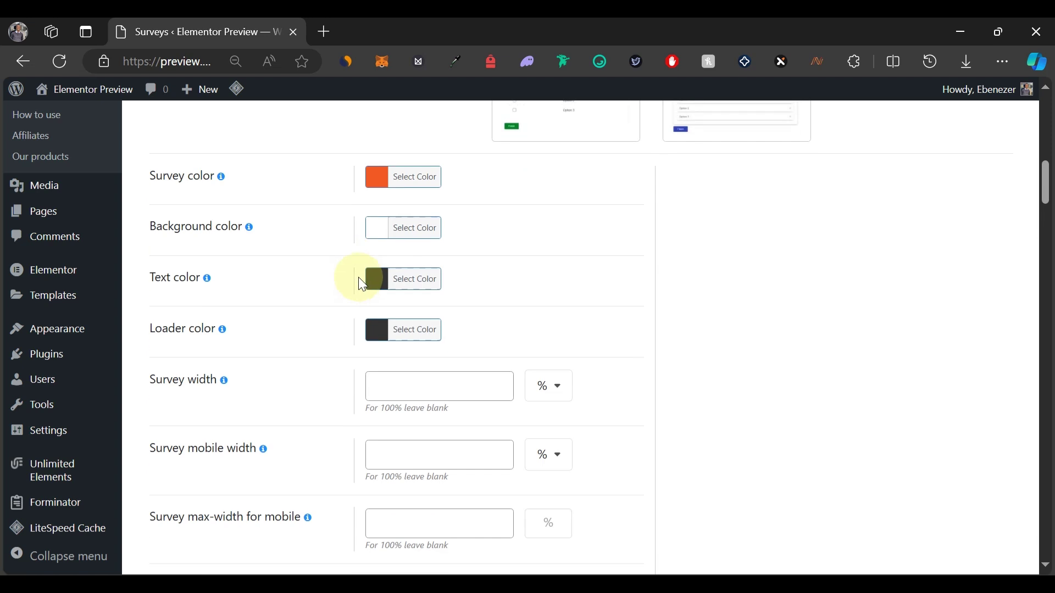
scroll(414, 266, "down", 6)
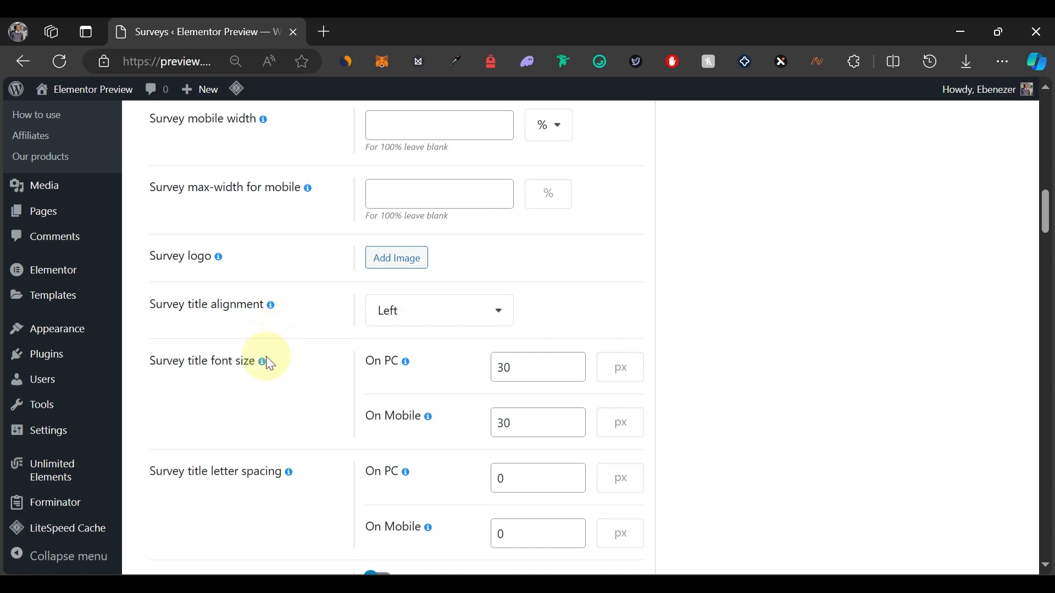
mouse_move(264, 364)
scroll(302, 366, "down", 10)
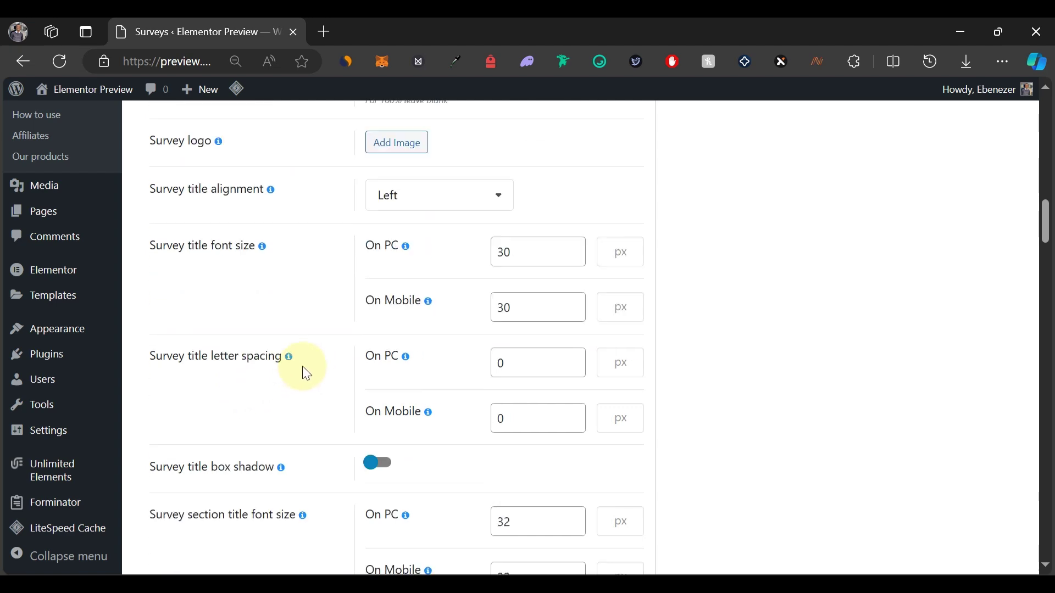
scroll(302, 363, "down", 15)
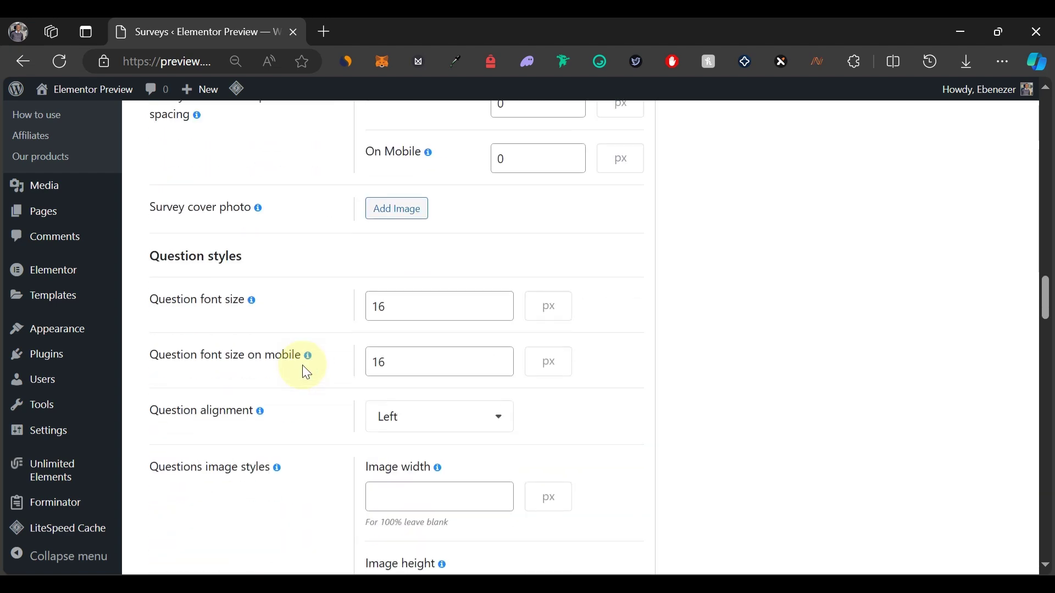
scroll(302, 365, "down", 15)
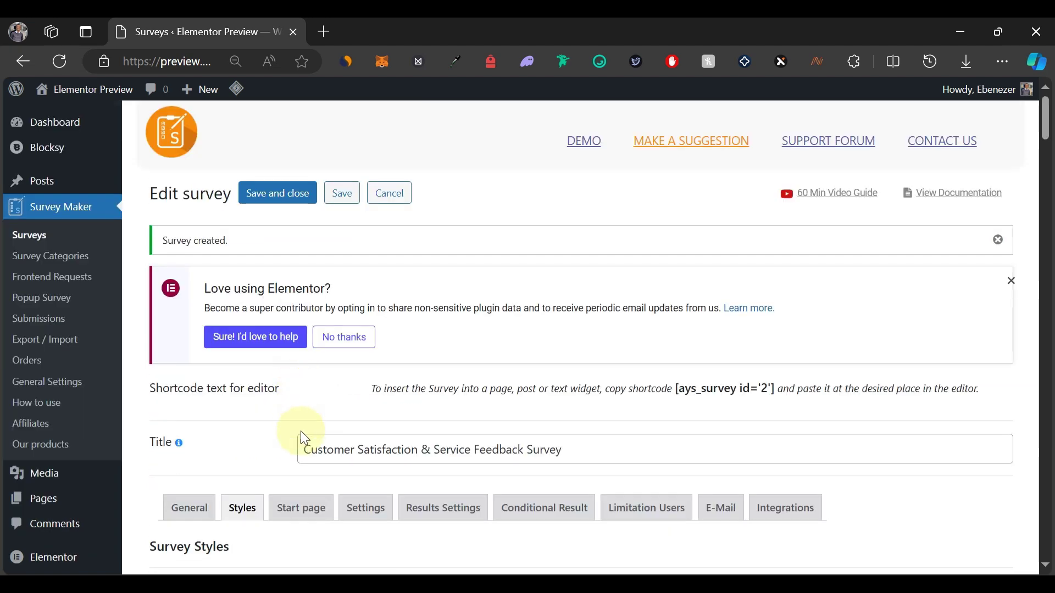
Step: Enable the survey's start page and title it "Customer Feedback Survey"
left_click(299, 510)
scroll(365, 261, "down", 6)
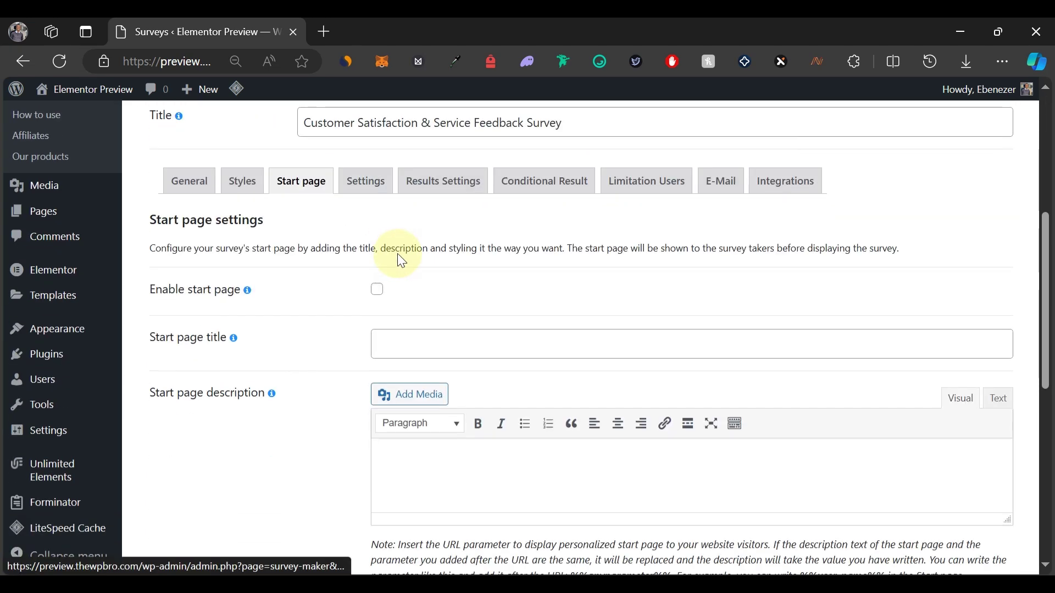
left_click(377, 286)
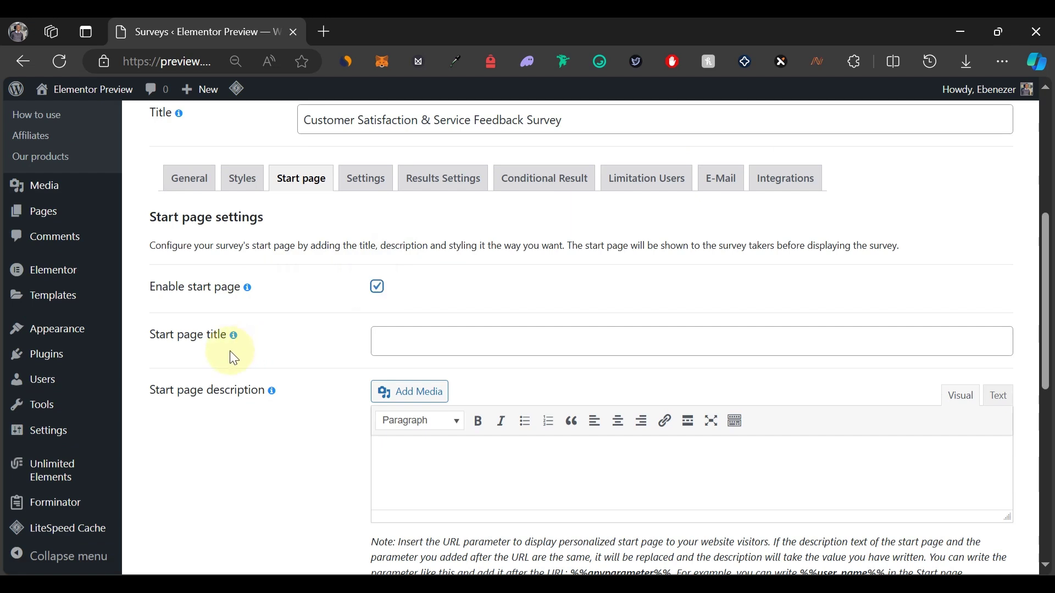
left_click(386, 347)
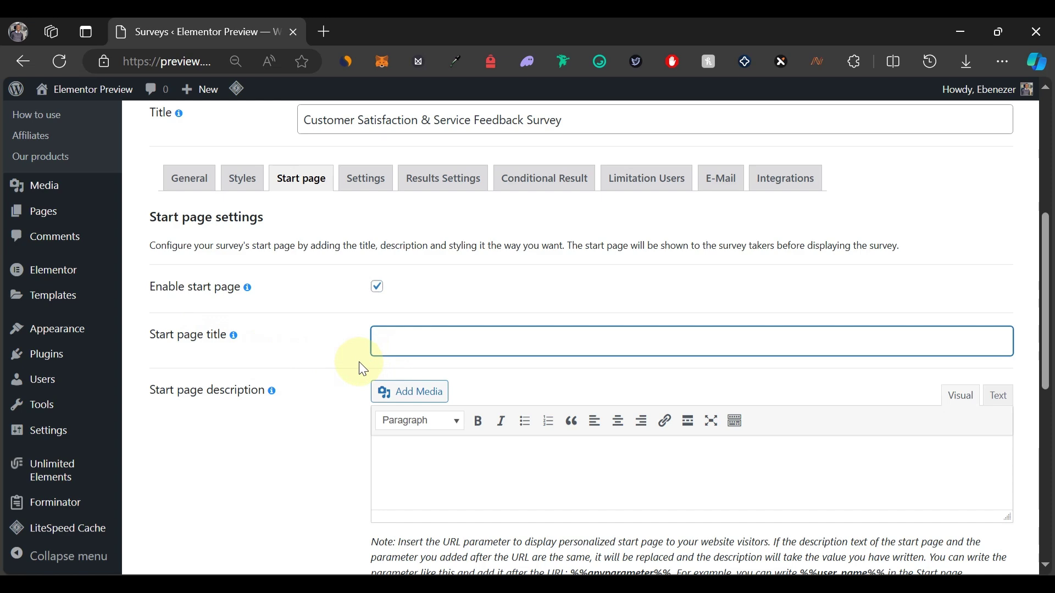
type("Customer Feedback Survey")
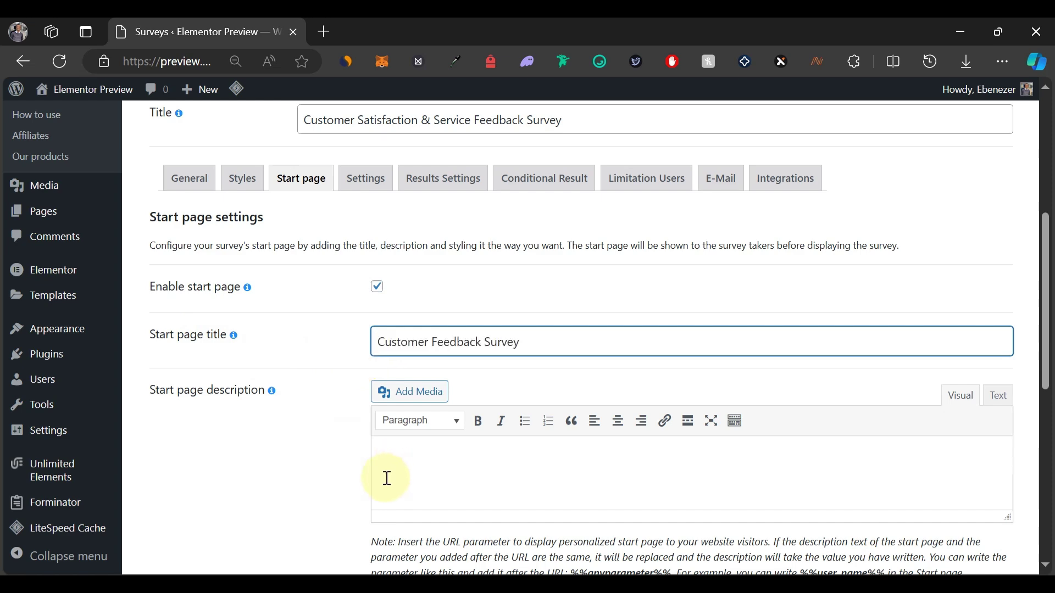
Step: Fill the start page description with the prepared text explaining the survey's purpose and thanking customers for their honest feedback
left_click(440, 468)
key("ctrl+v")
scroll(360, 454, "down", 3)
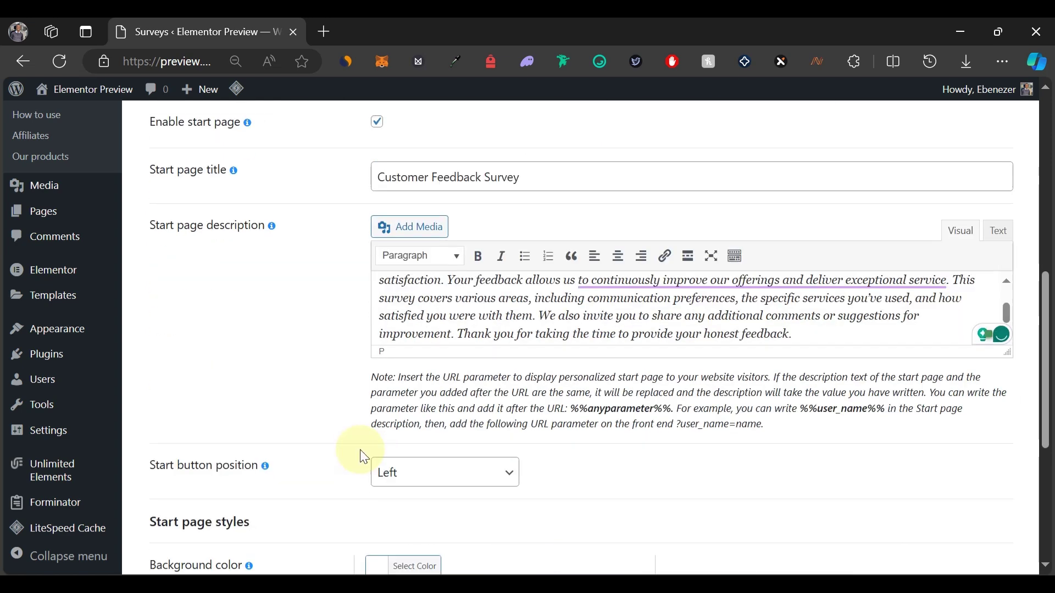
scroll(360, 450, "down", 2)
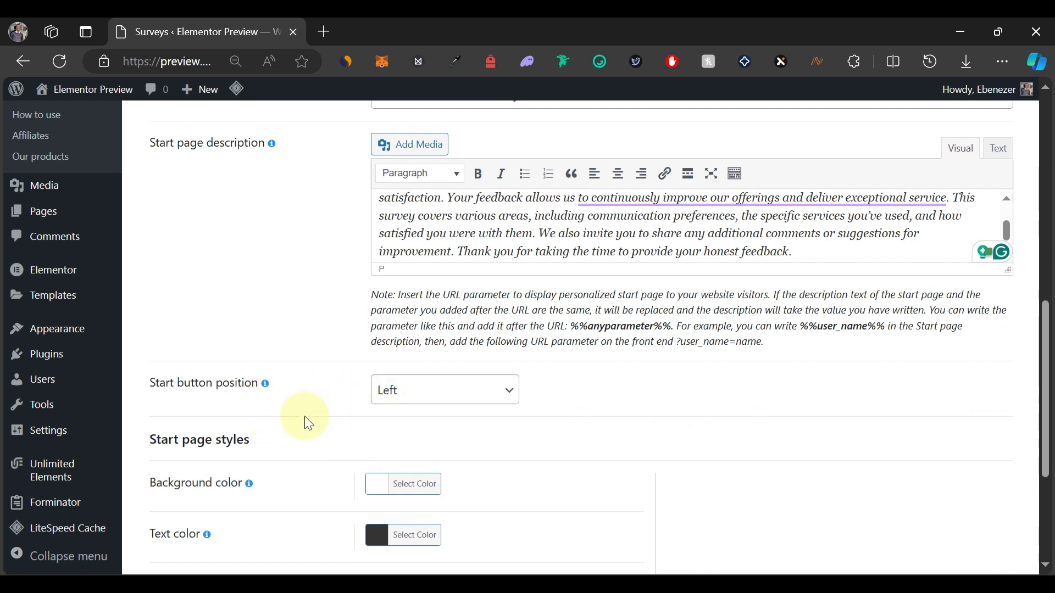
scroll(304, 427, "down", 3)
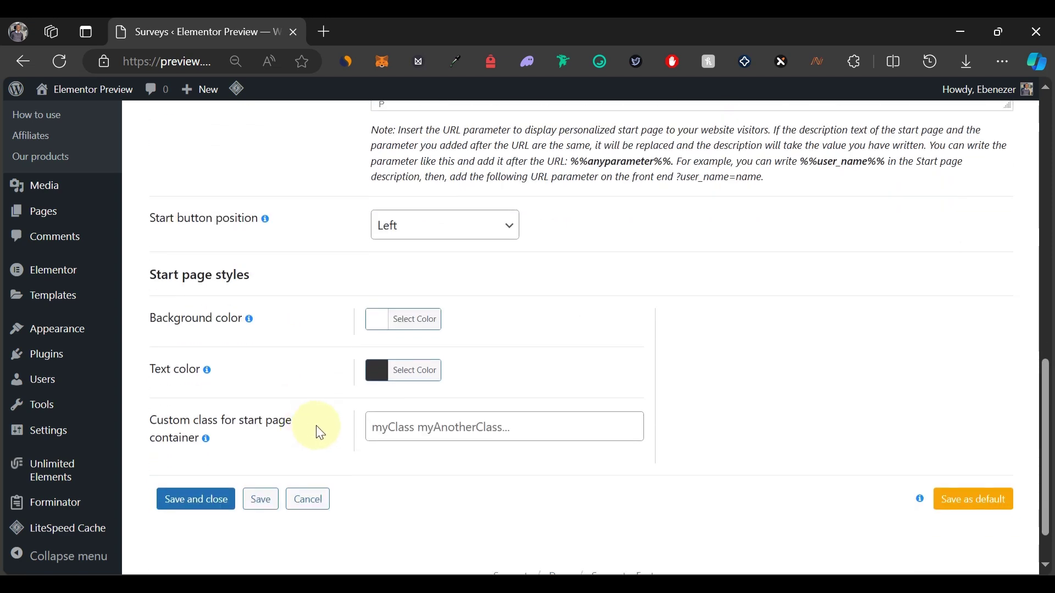
scroll(316, 425, "up", 15)
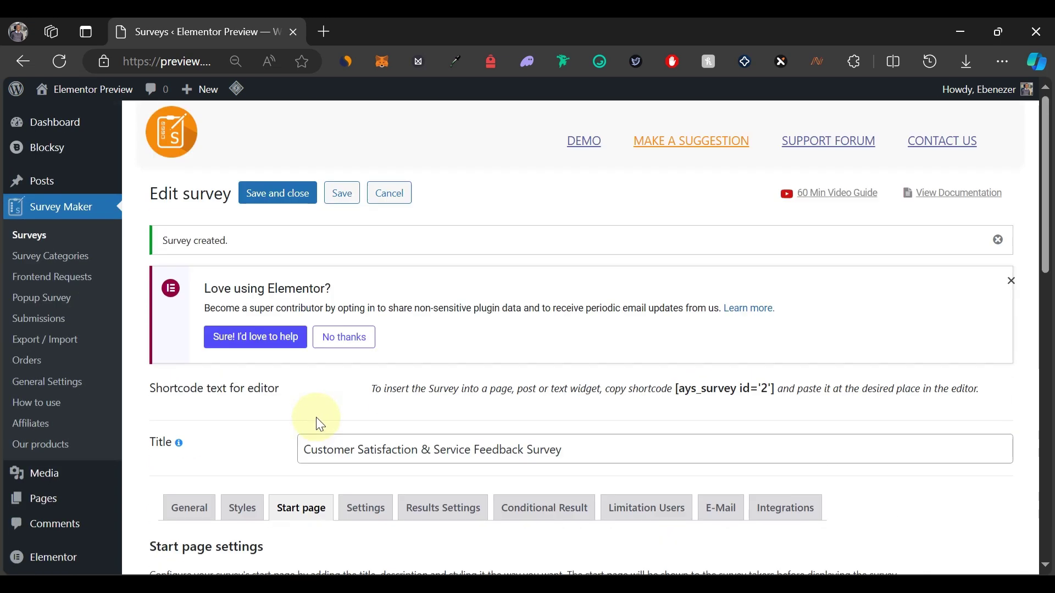
Step: Replace the survey's Uncategorized category with Customer Feedback Survey in the survey settings
left_click(353, 508)
scroll(329, 429, "down", 4)
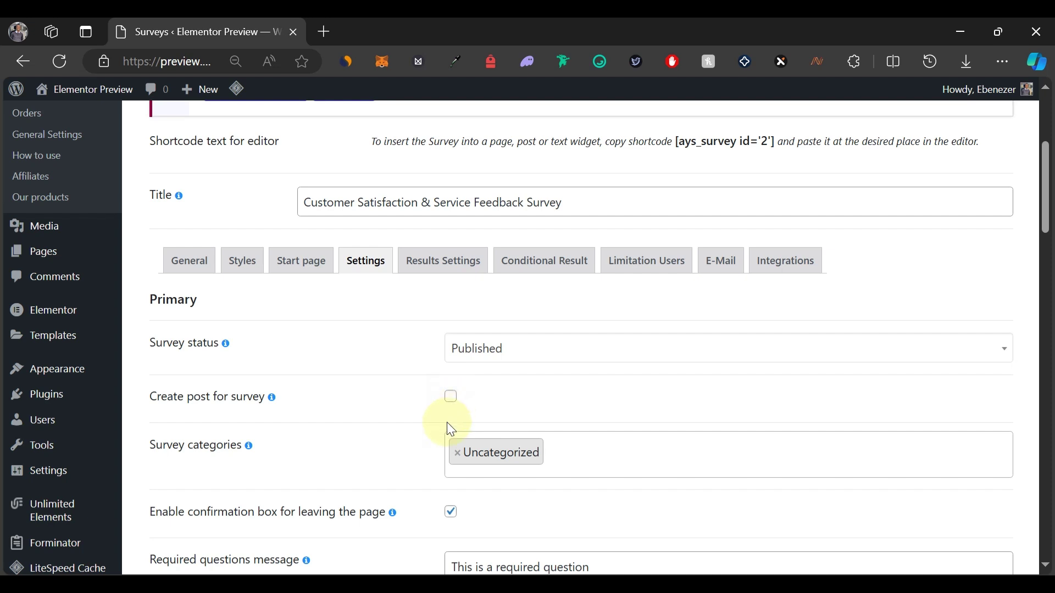
scroll(454, 441, "down", 2)
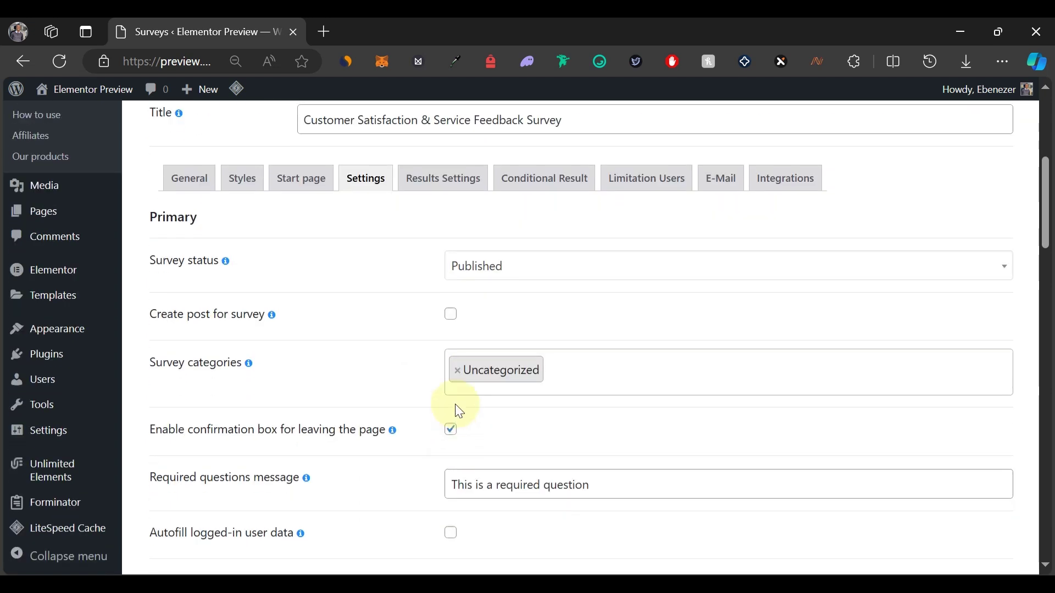
left_click(458, 373)
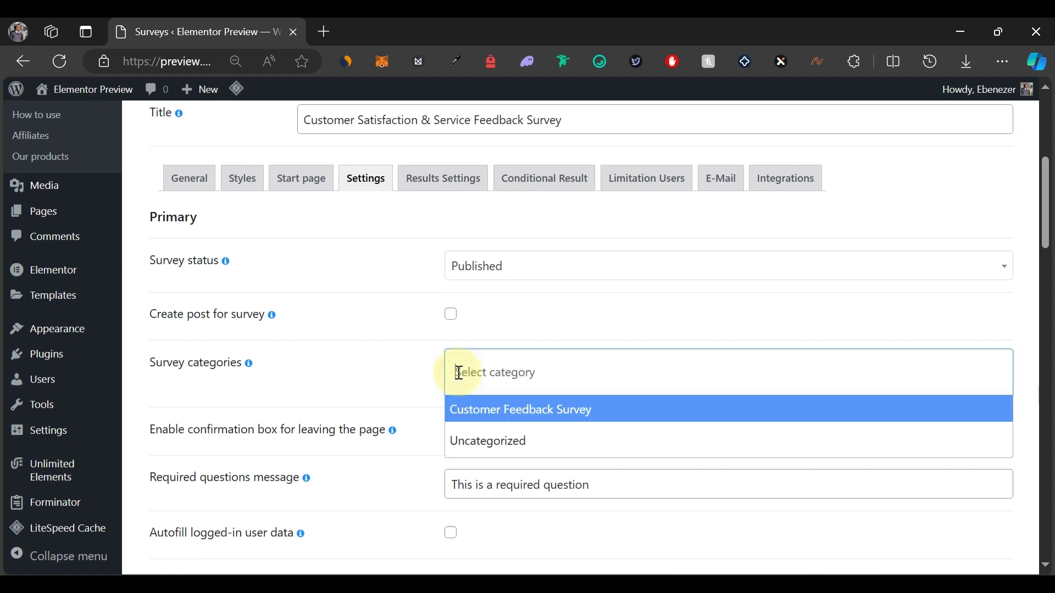
left_click(500, 416)
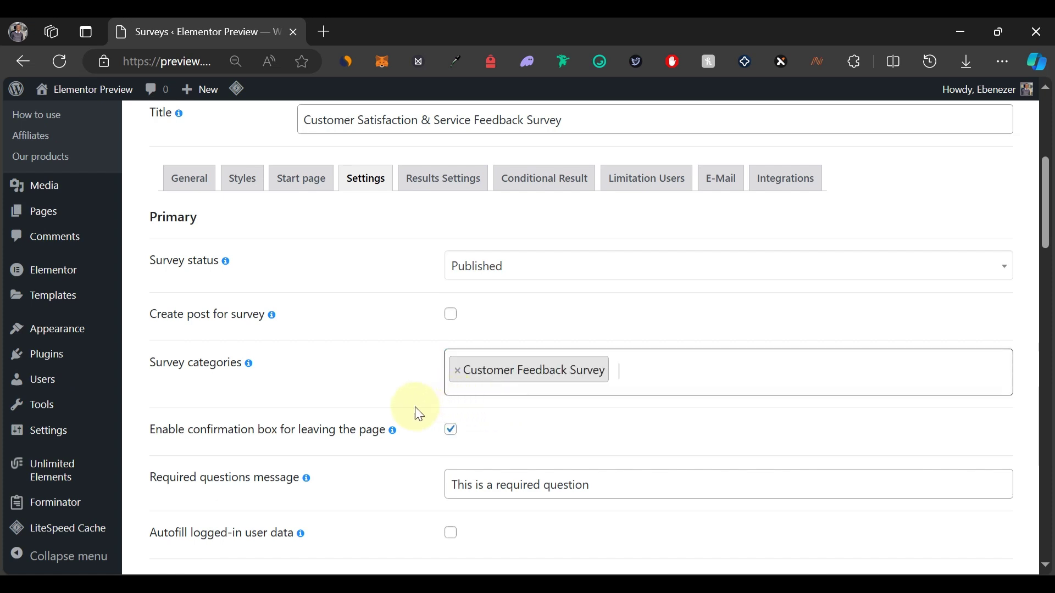
Step: Enable the previous button, the clear answer button and the live progress bar for the survey
scroll(391, 368, "down", 2)
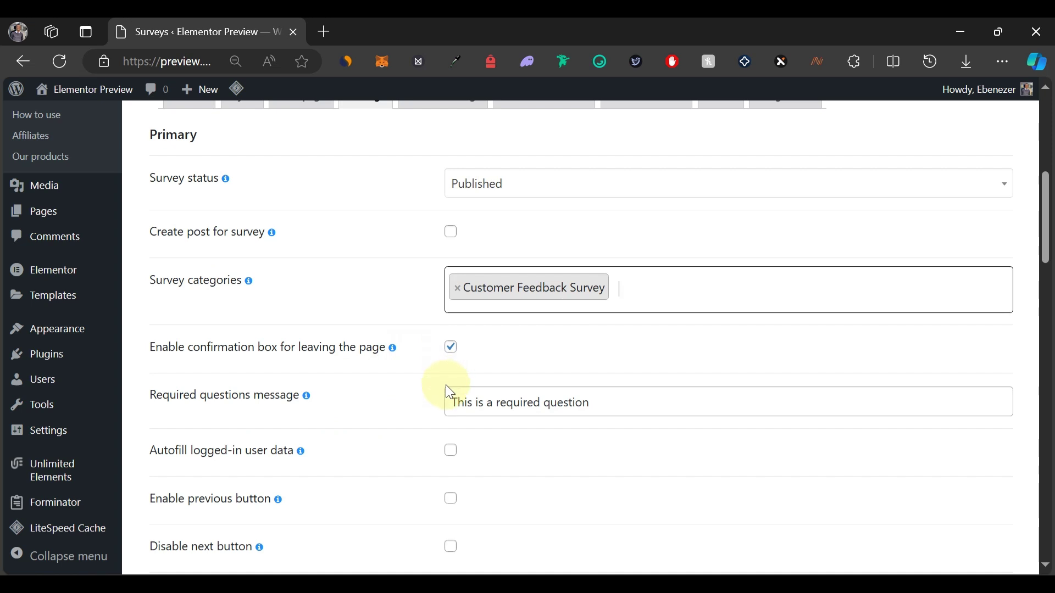
scroll(452, 380, "down", 2)
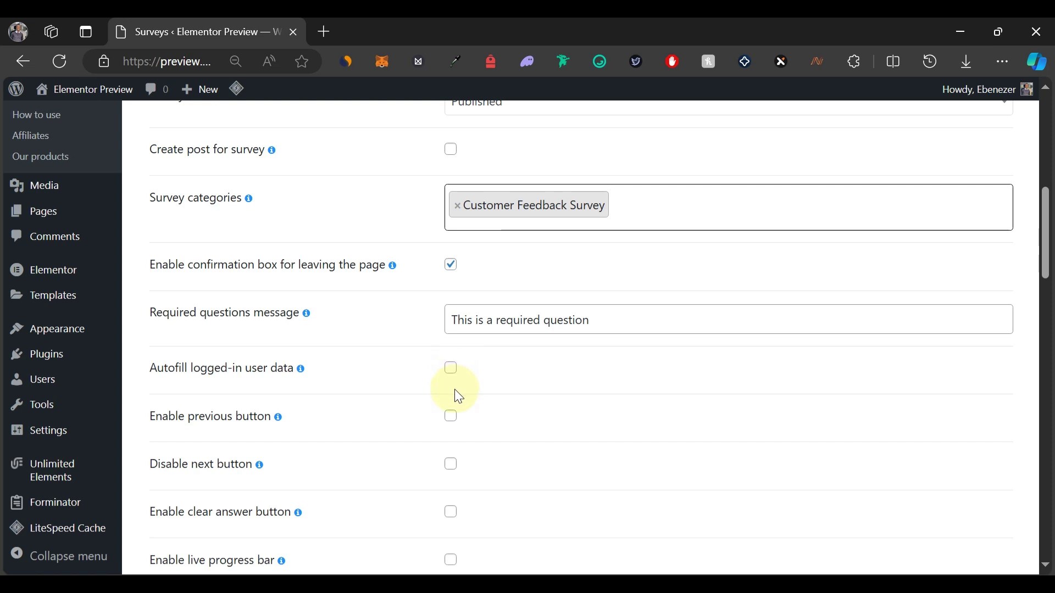
left_click(451, 417)
scroll(480, 429, "down", 2)
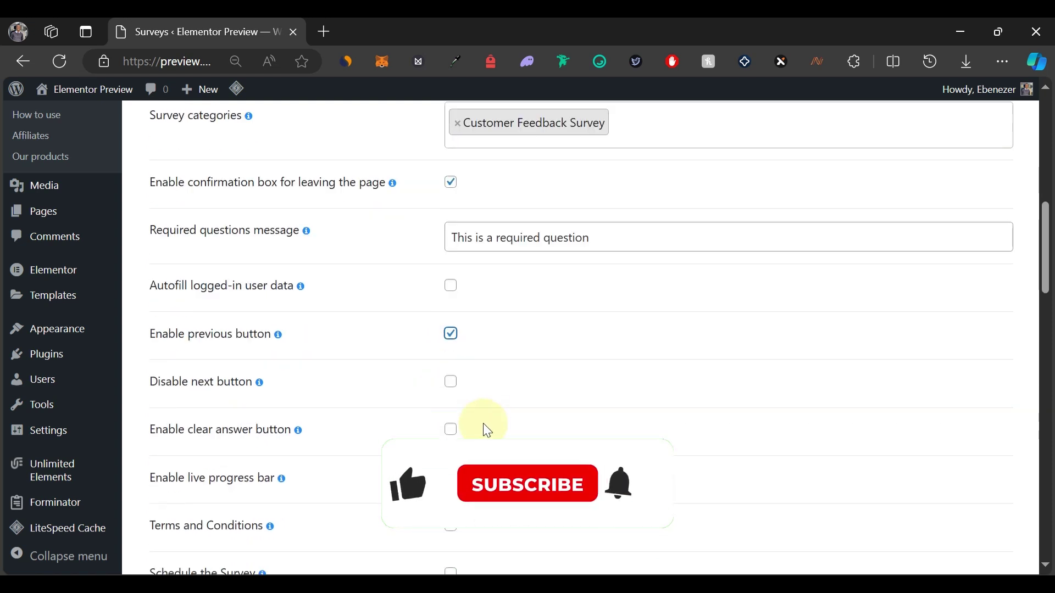
left_click(449, 429)
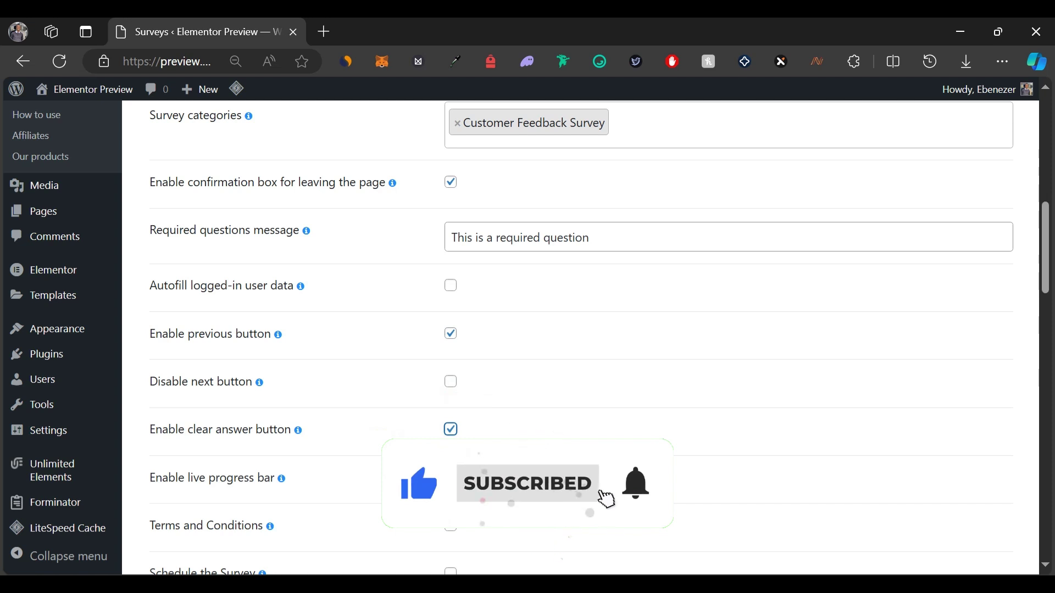
left_click(450, 478)
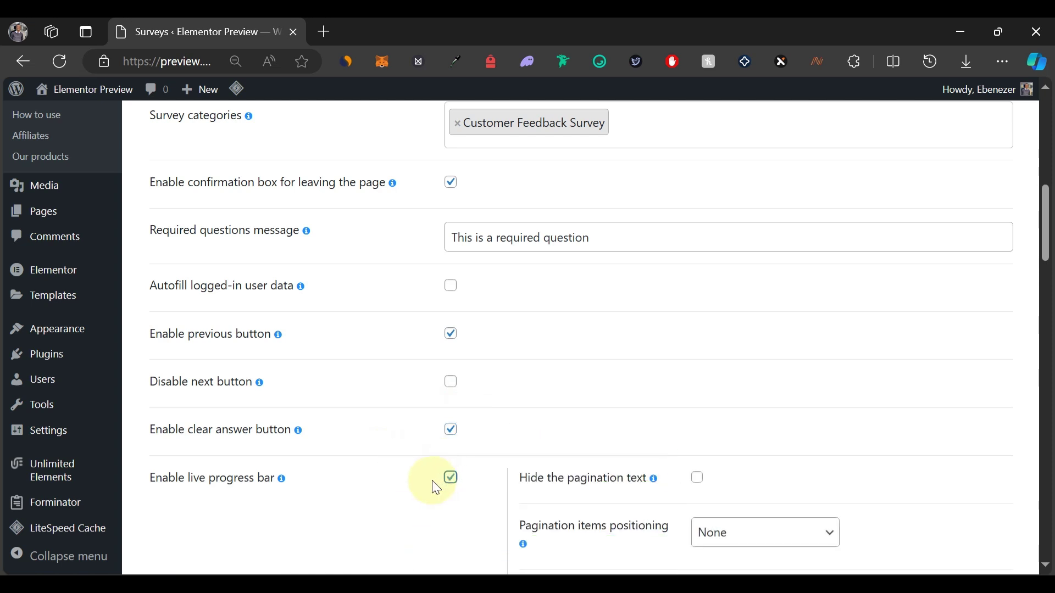
left_click(451, 428)
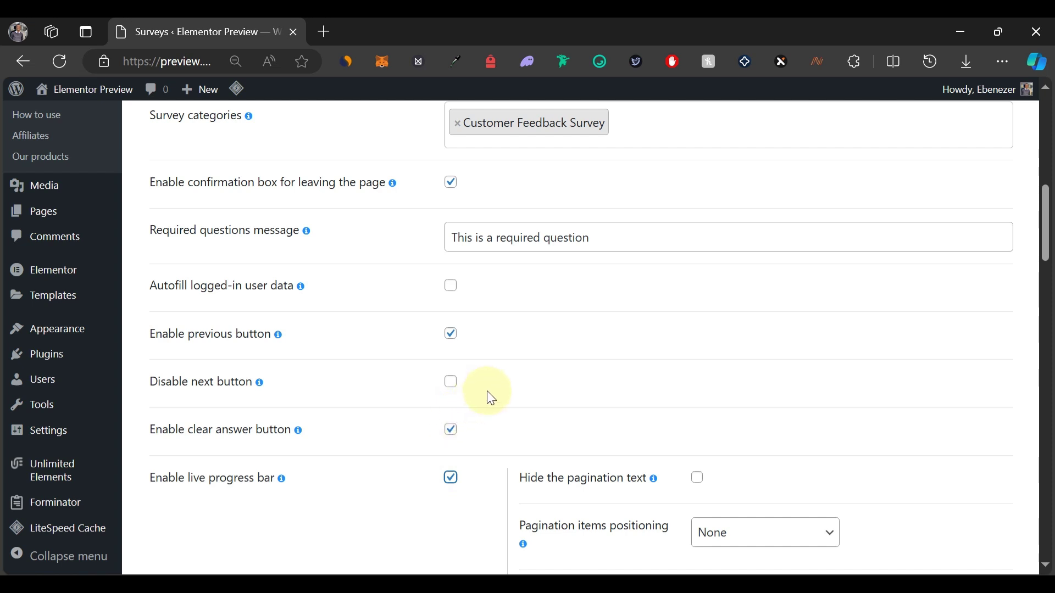
scroll(487, 391, "down", 8)
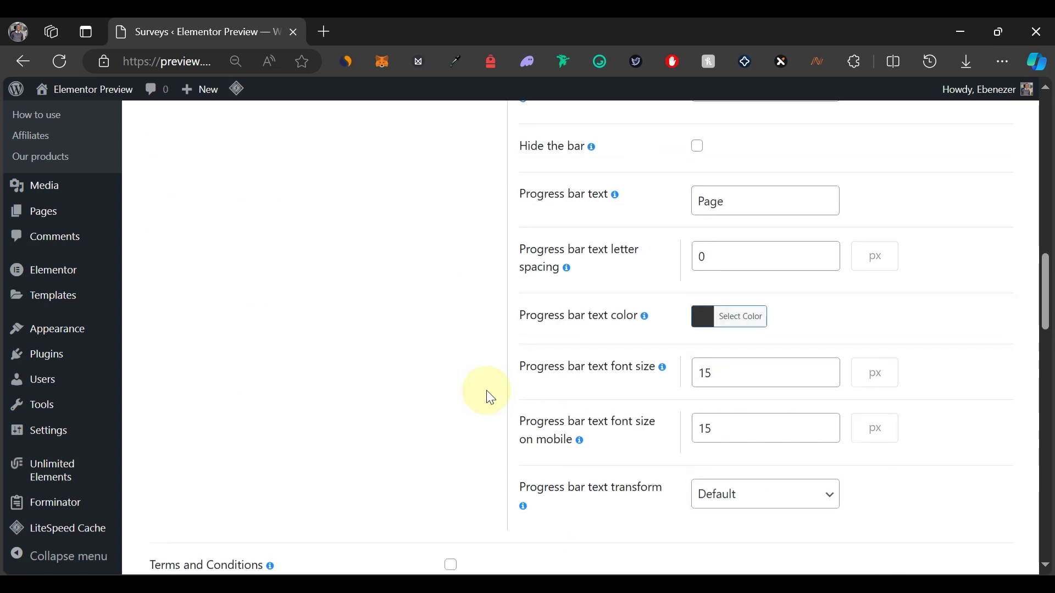
scroll(491, 396, "down", 5)
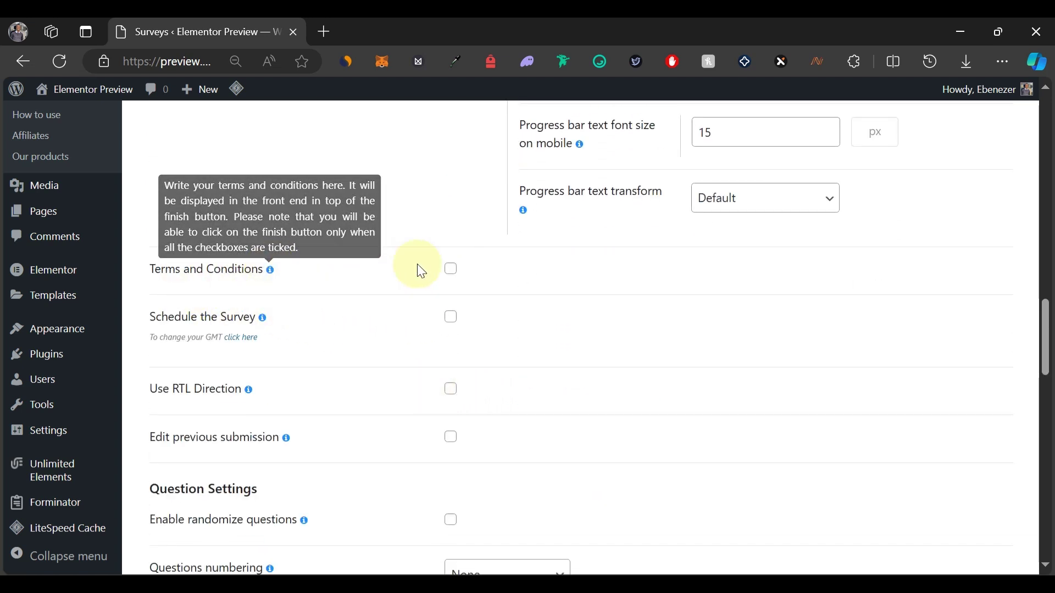
left_click(451, 272)
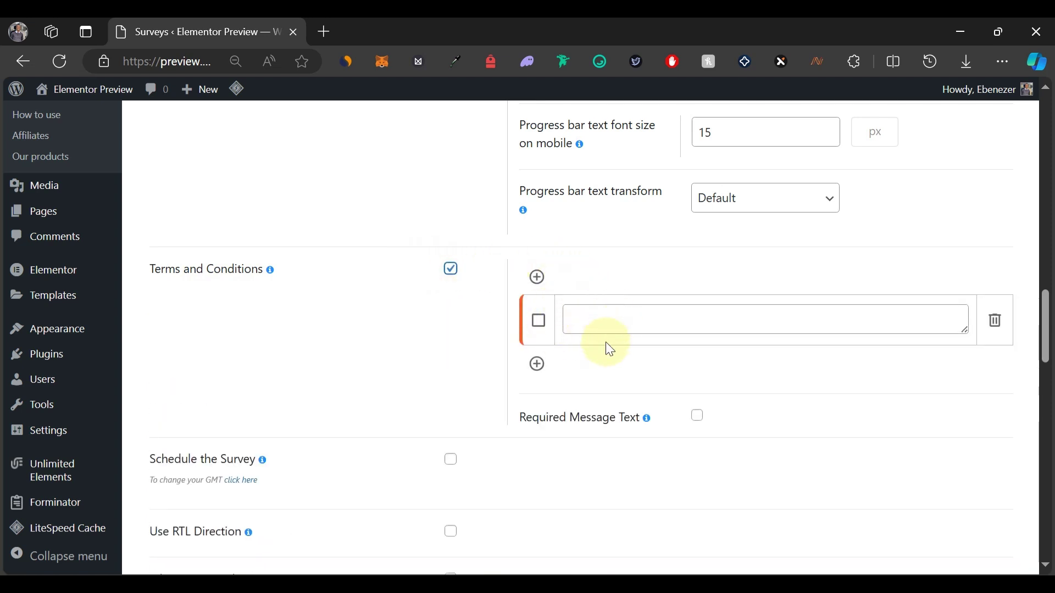
left_click(450, 270)
Step: Enable the survey's option for editing a previous submission
scroll(451, 330, "down", 2)
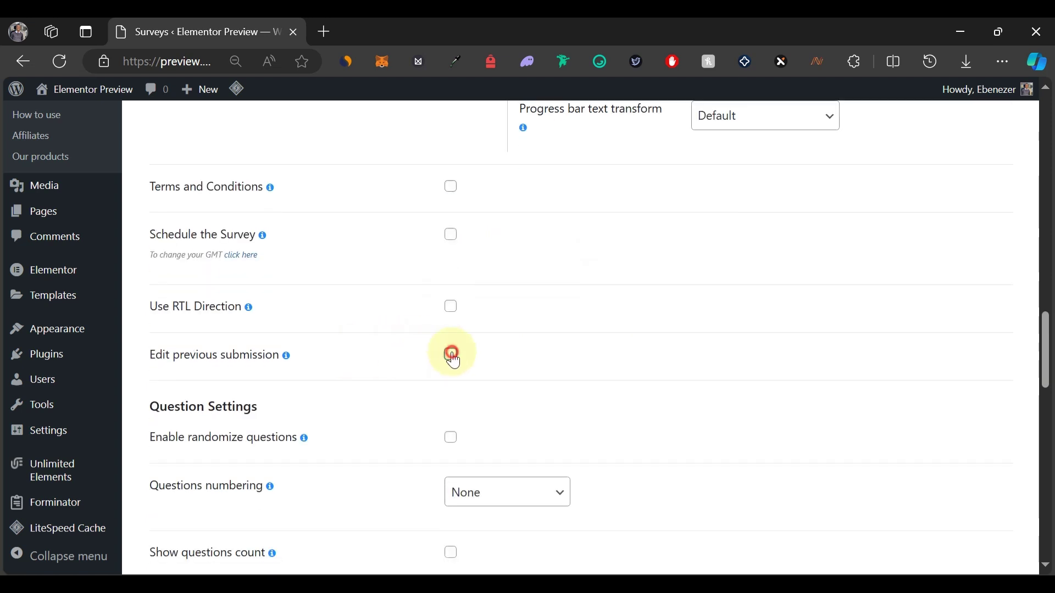
left_click(451, 354)
mouse_move(288, 356)
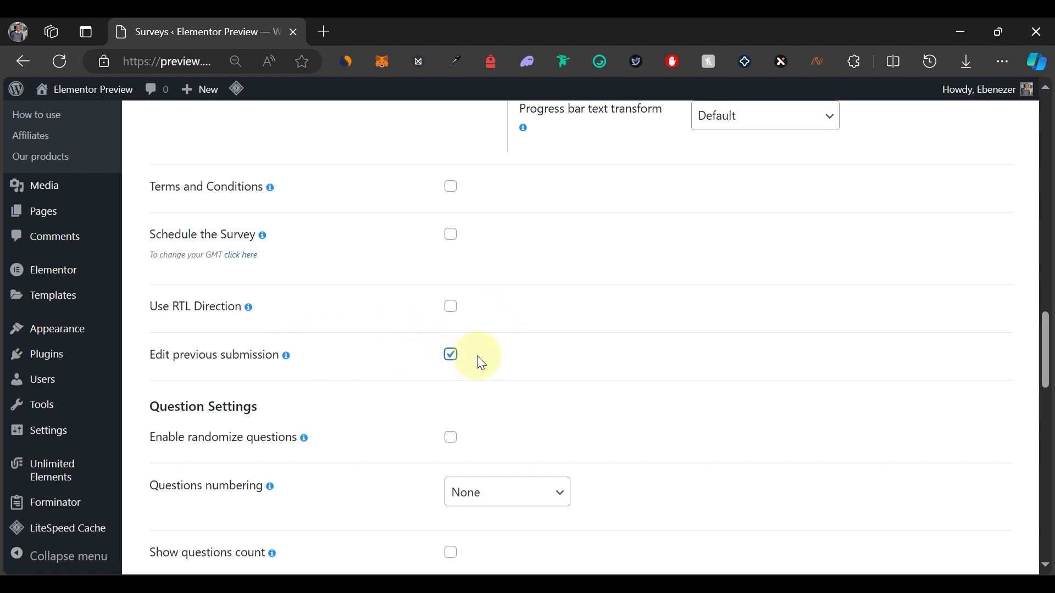
scroll(474, 359, "down", 5)
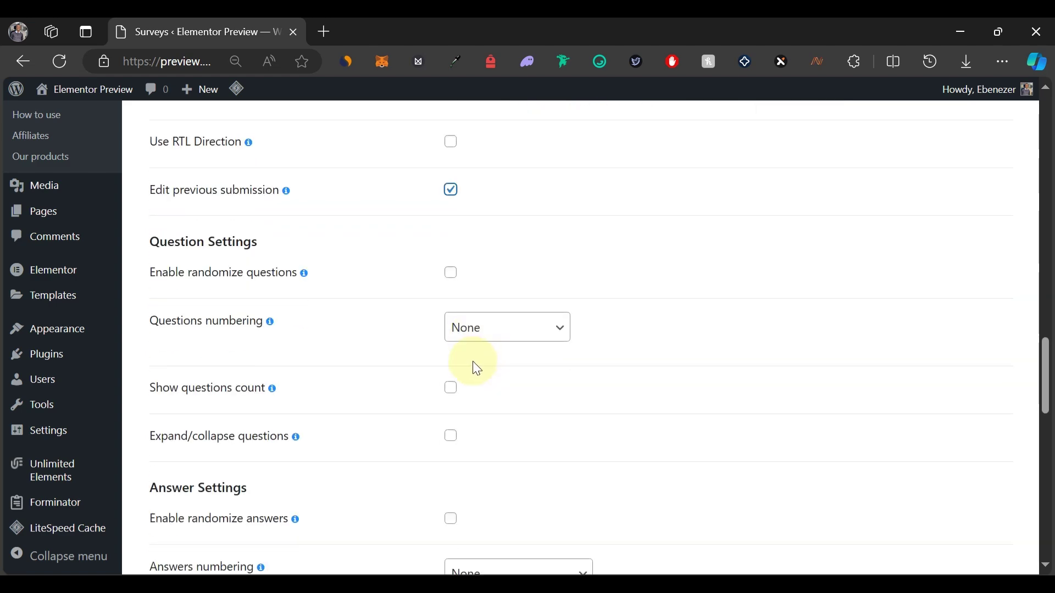
scroll(473, 366, "down", 13)
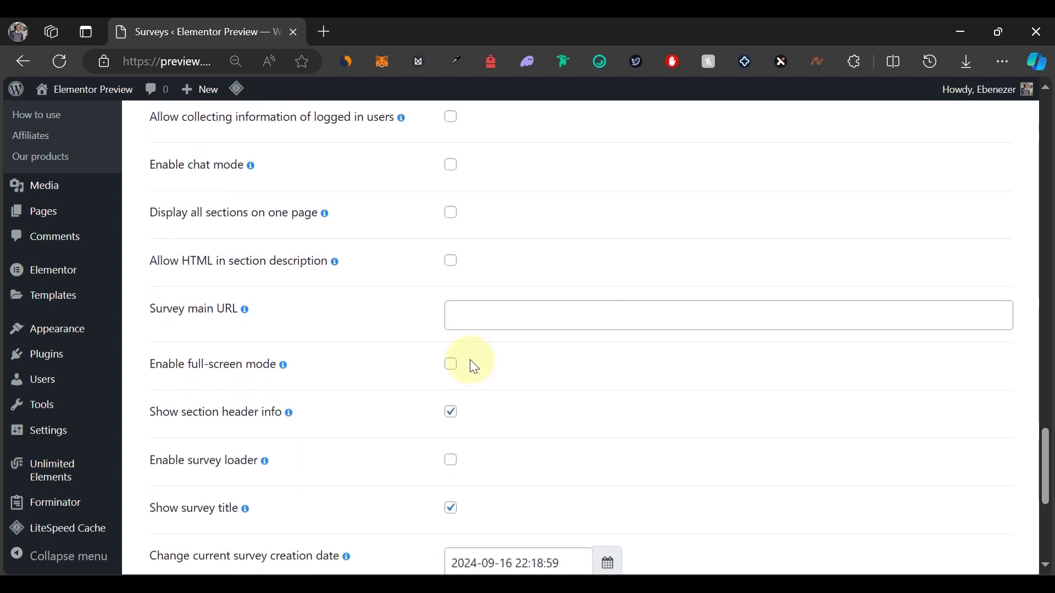
Step: Fill the results settings' thank you message with the prepared text thanking customers for completing the survey, and enlarge its editor
scroll(470, 359, "up", 20)
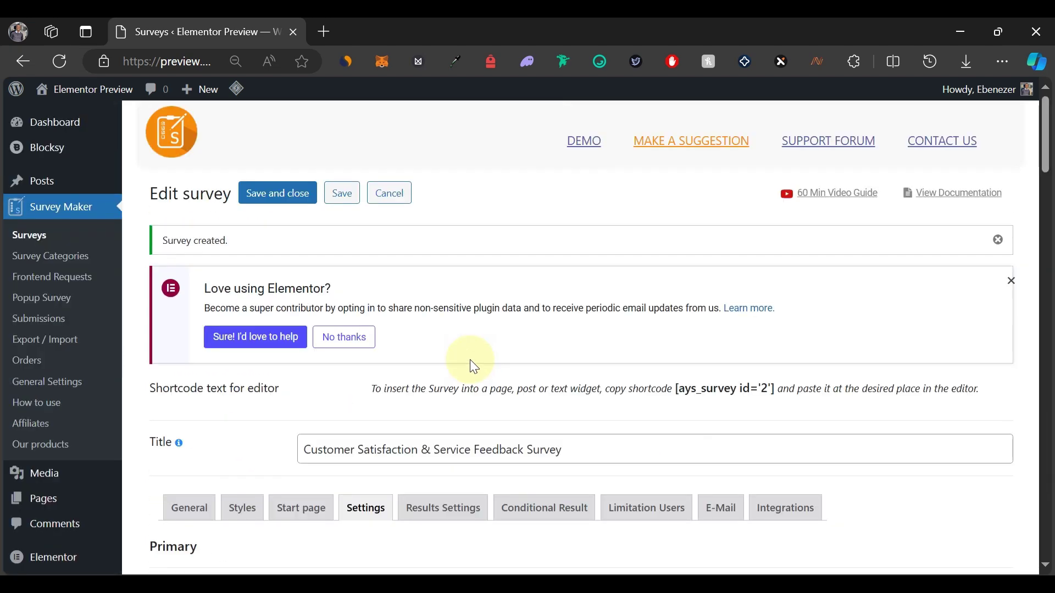
left_click(457, 508)
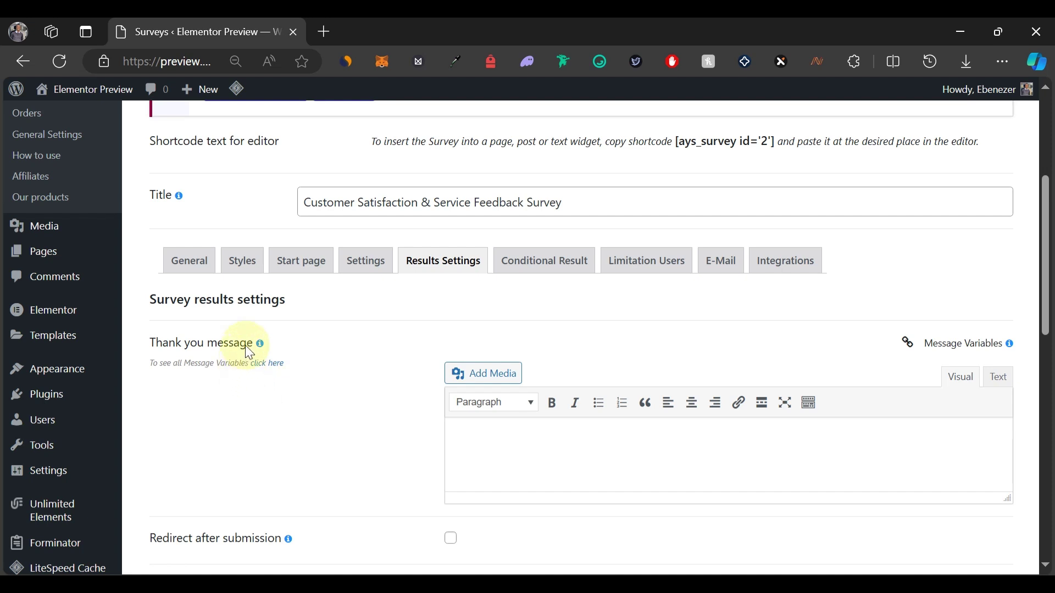
mouse_move(258, 345)
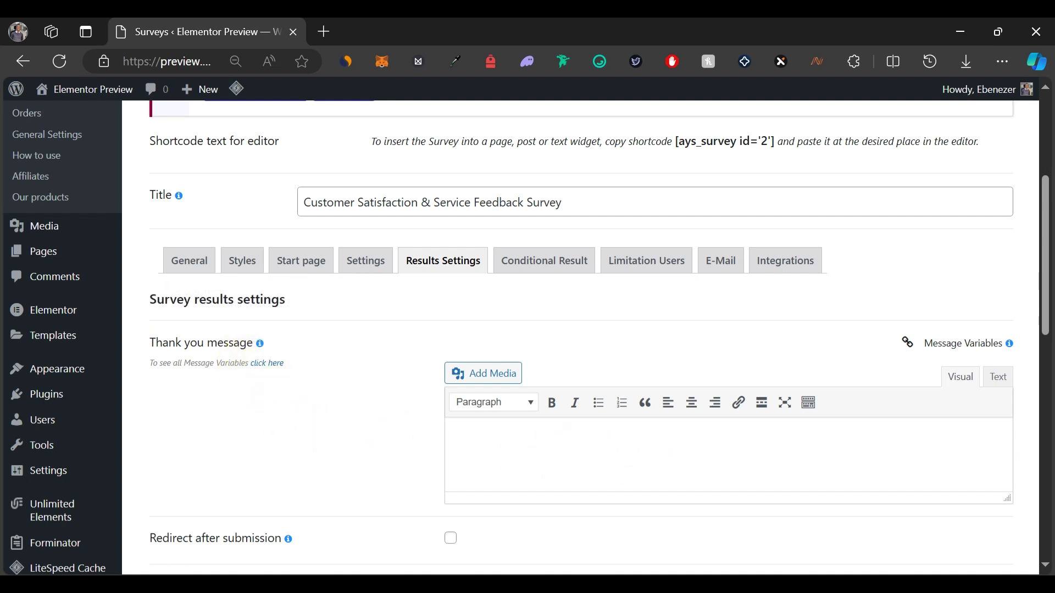
left_click(662, 450)
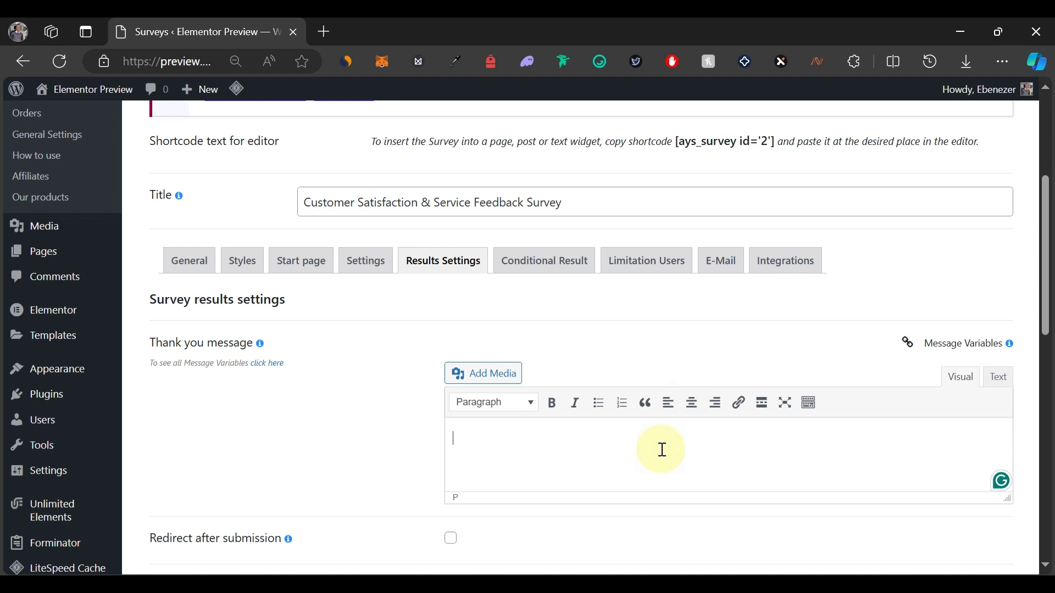
key("ctrl+v")
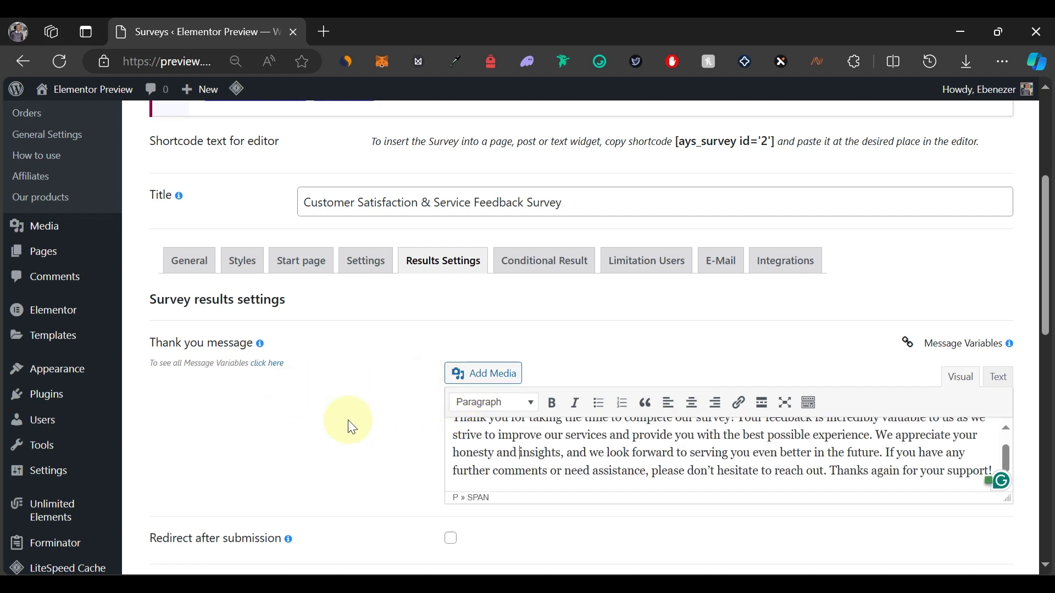
mouse_move(262, 346)
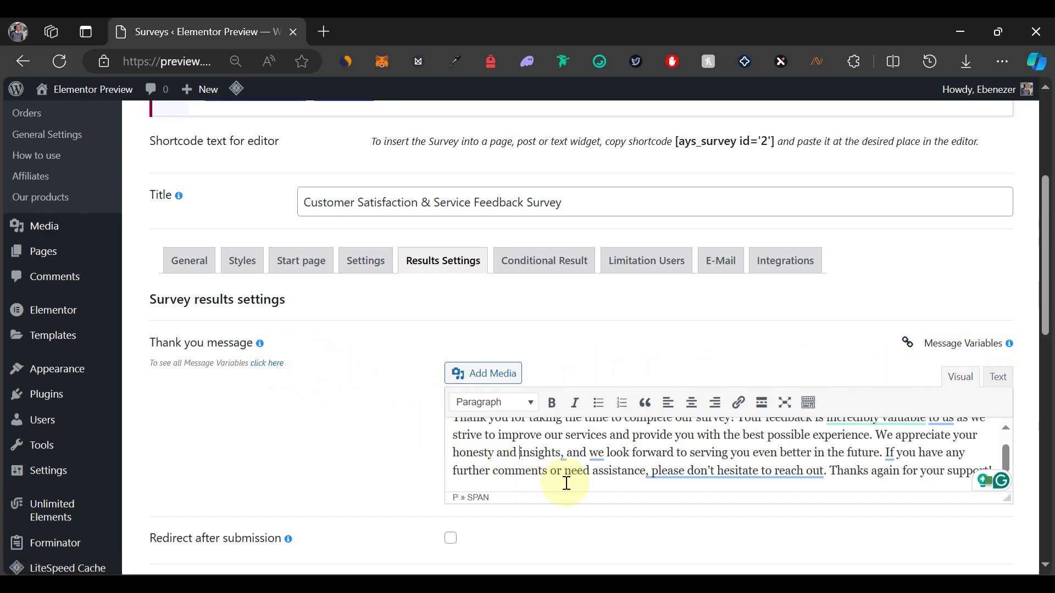
left_click_drag(1005, 497, 1005, 574)
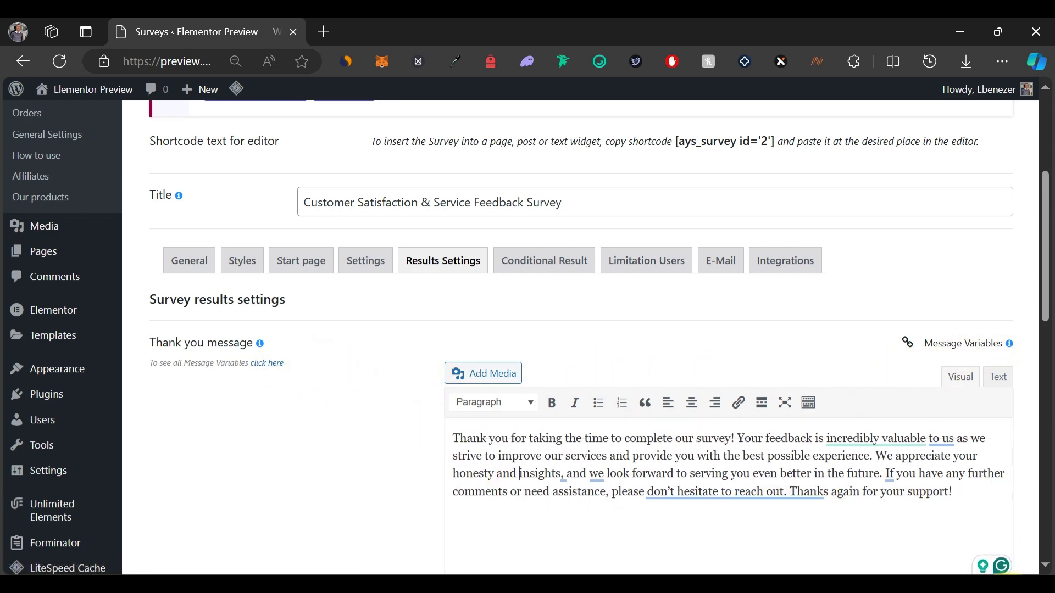
scroll(578, 336, "down", 4)
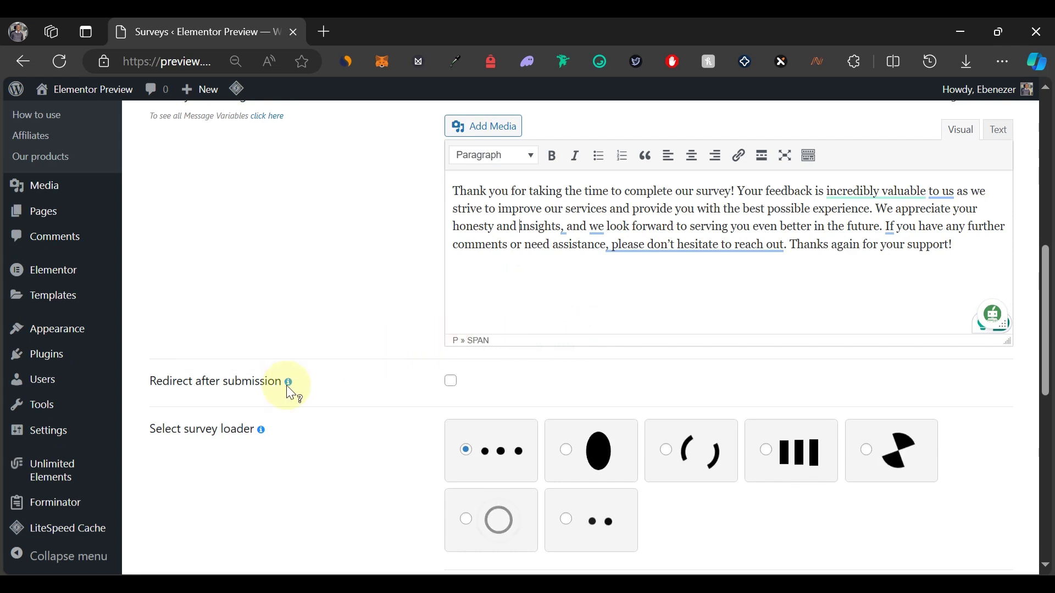
mouse_move(286, 384)
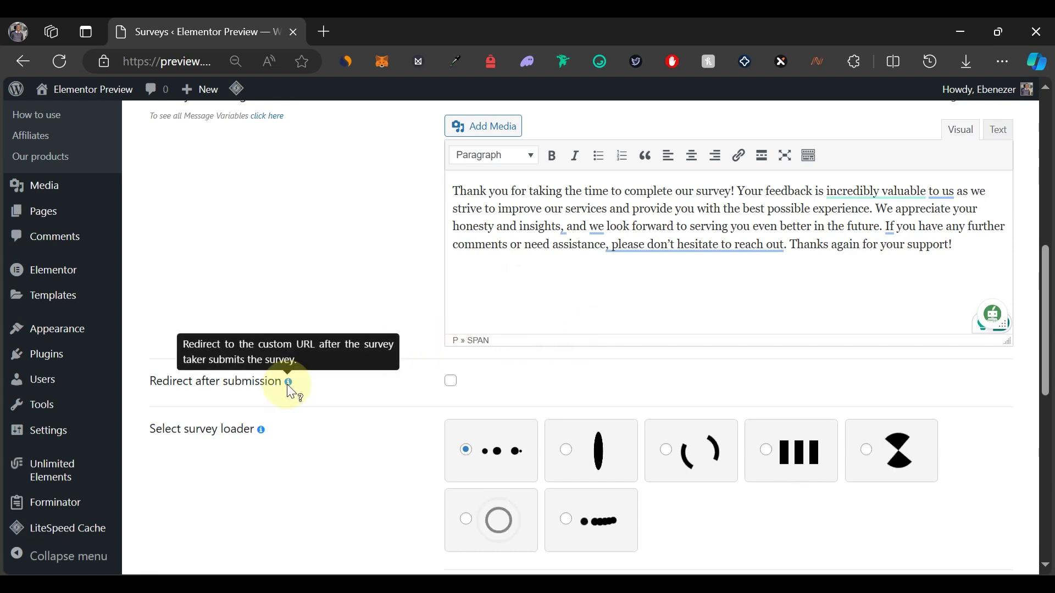
left_click(450, 381)
scroll(730, 376, "down", 1)
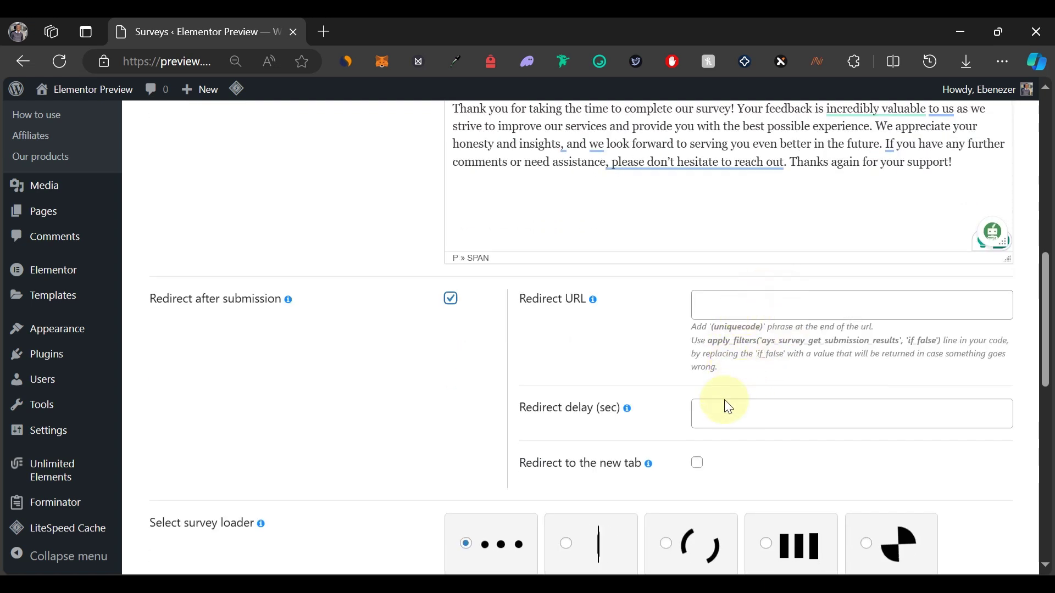
scroll(723, 407, "down", 1)
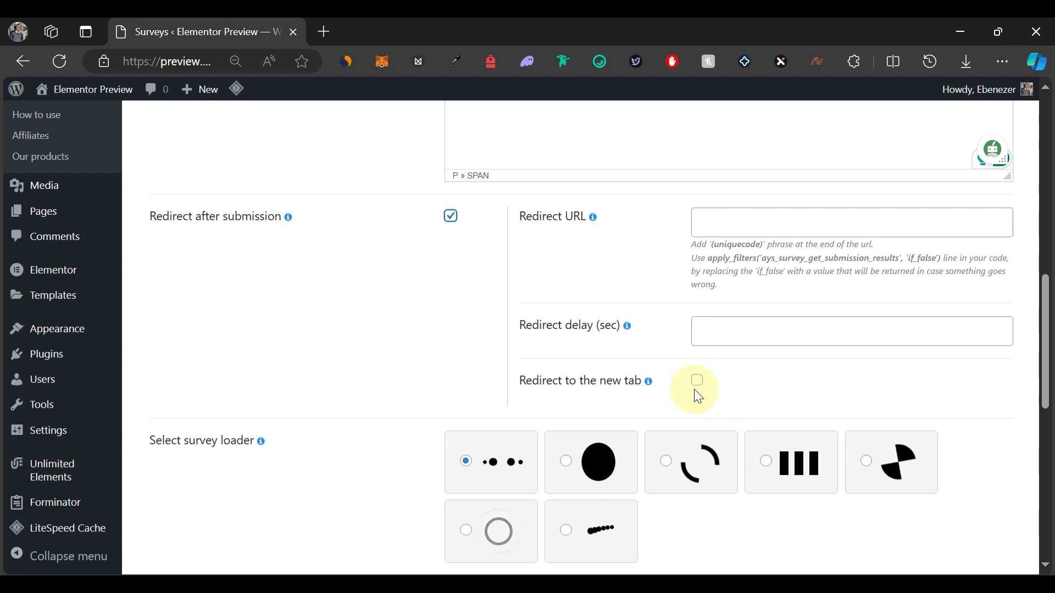
scroll(694, 389, "down", 2)
scroll(550, 329, "up", 1)
left_click(450, 134)
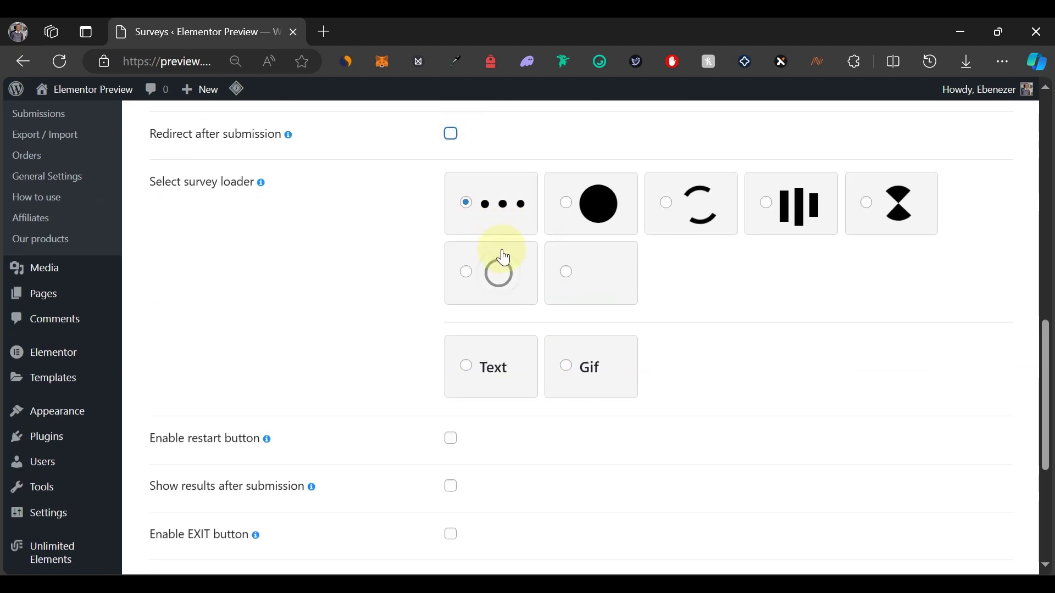
Step: Show social buttons in the survey results, enabling the LinkedIn, Facebook and Twitter buttons
scroll(494, 266, "down", 1)
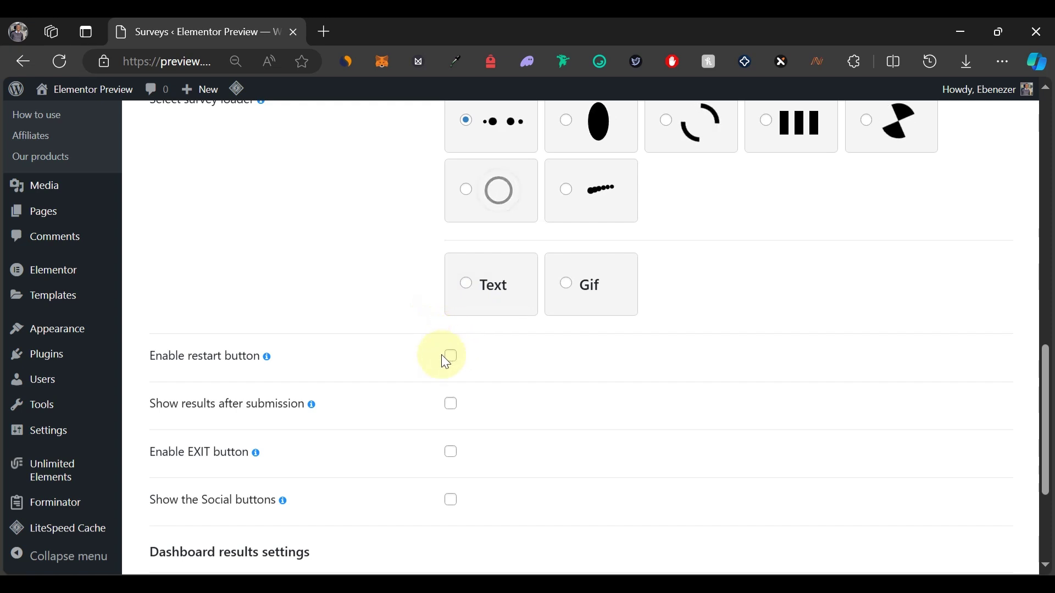
mouse_move(268, 358)
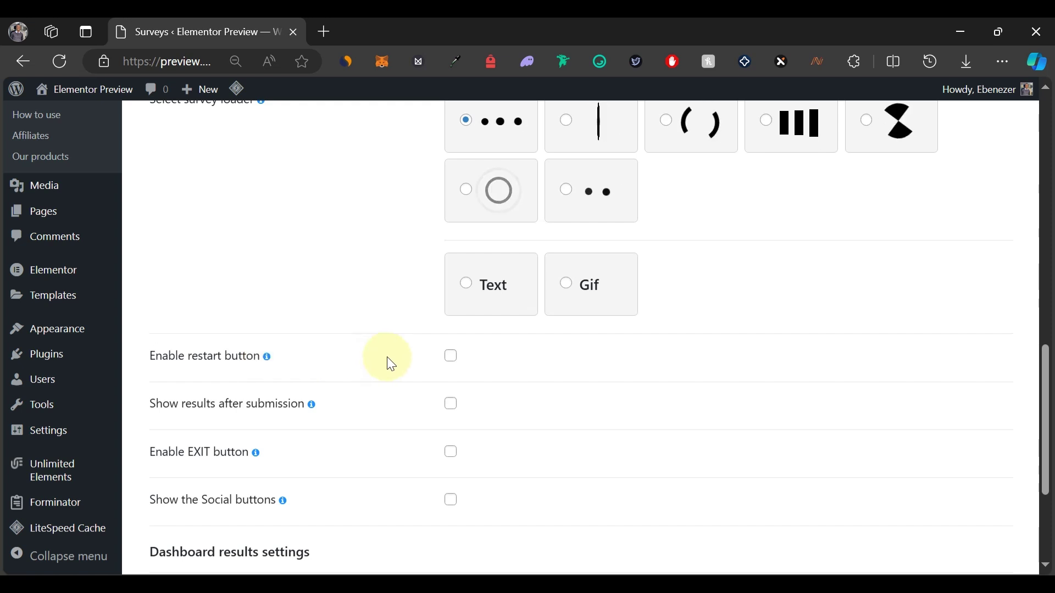
scroll(387, 357, "down", 4)
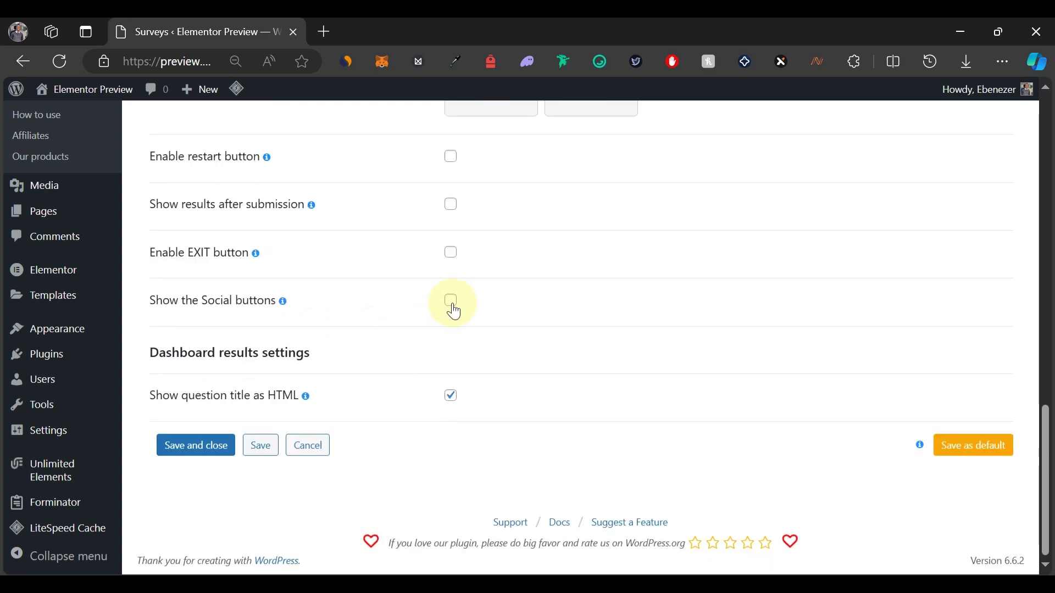
left_click(455, 311)
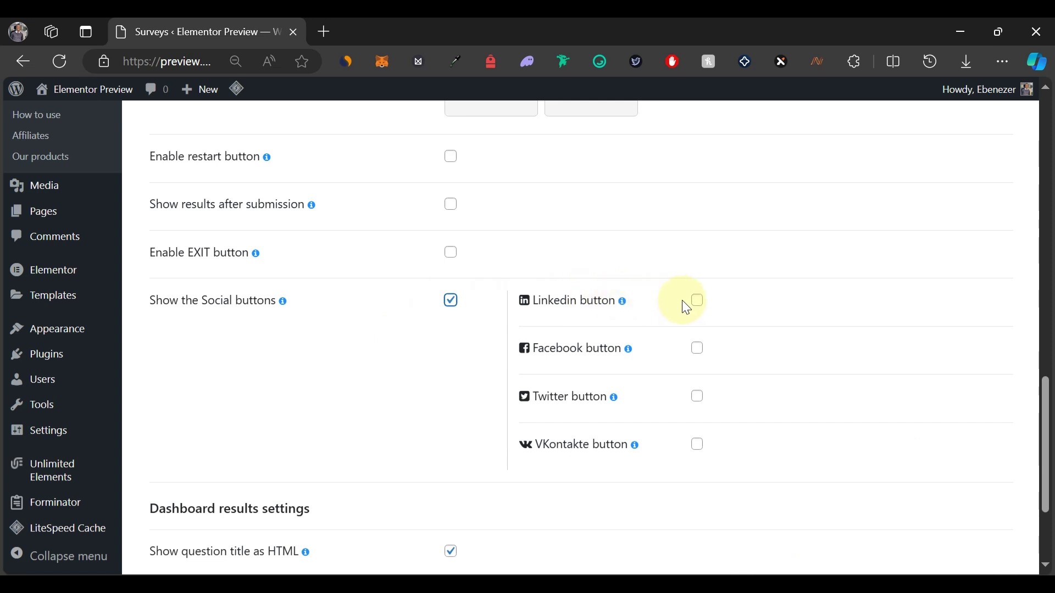
left_click(697, 301)
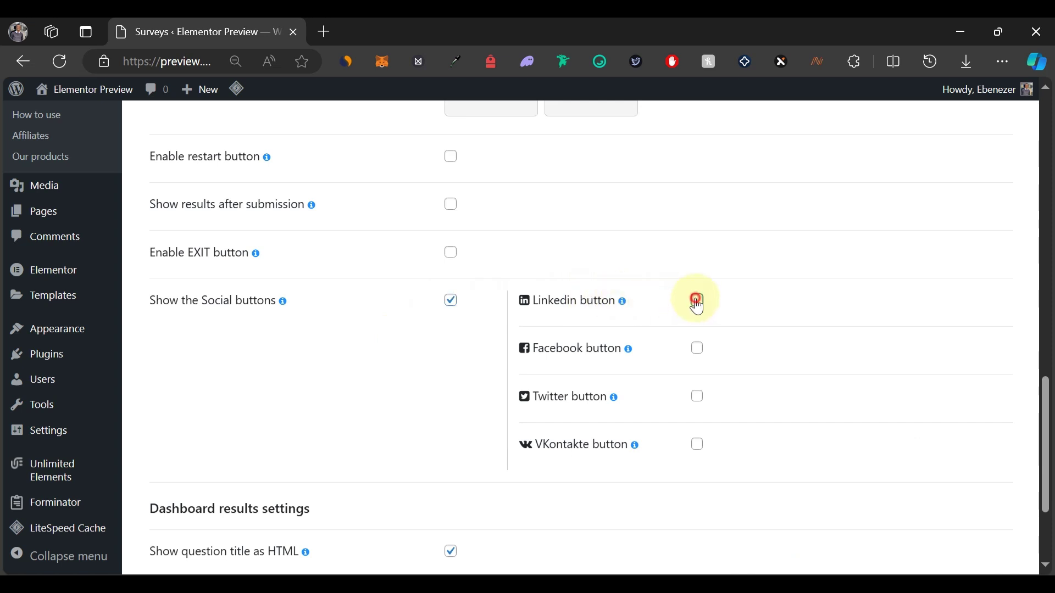
left_click(697, 351)
left_click(700, 398)
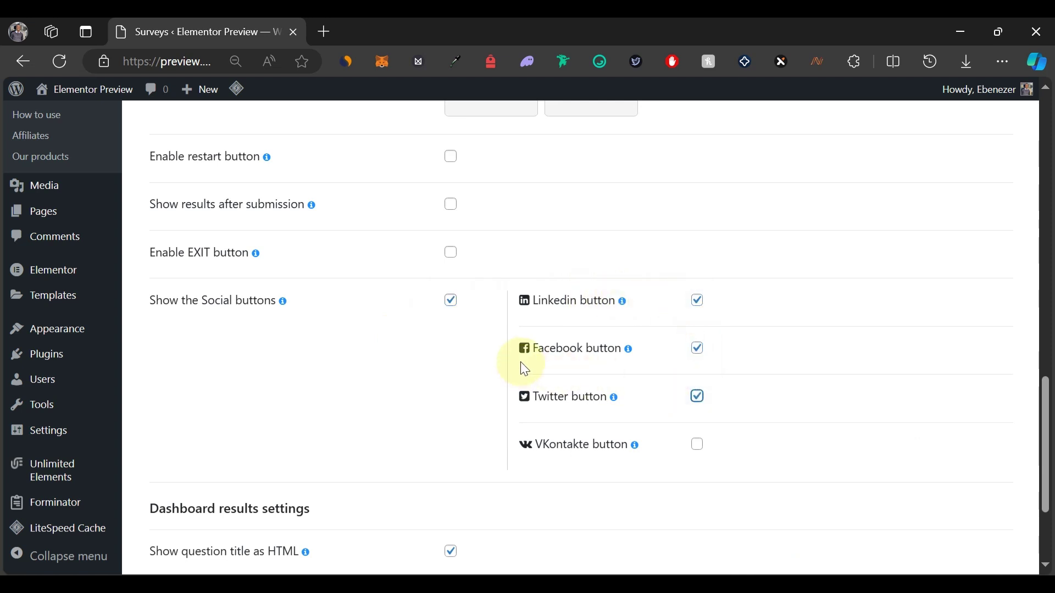
Step: Try a conditional result for the question "Which services have you used from our company?" with the answer Web Design, and delete the condition
scroll(519, 357, "down", 3)
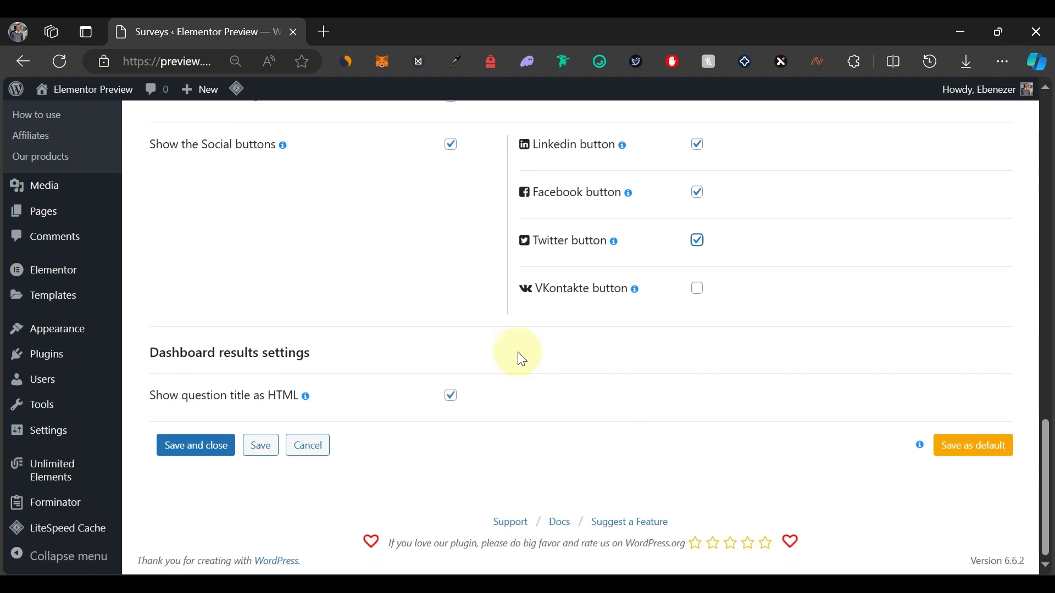
scroll(519, 358, "up", 15)
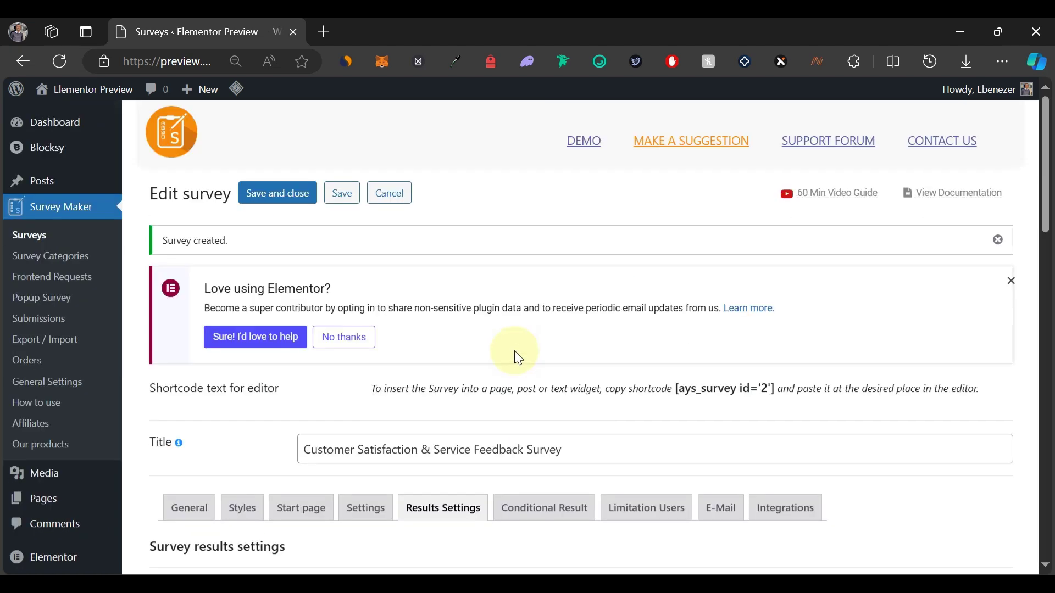
left_click(513, 508)
scroll(499, 279, "down", 5)
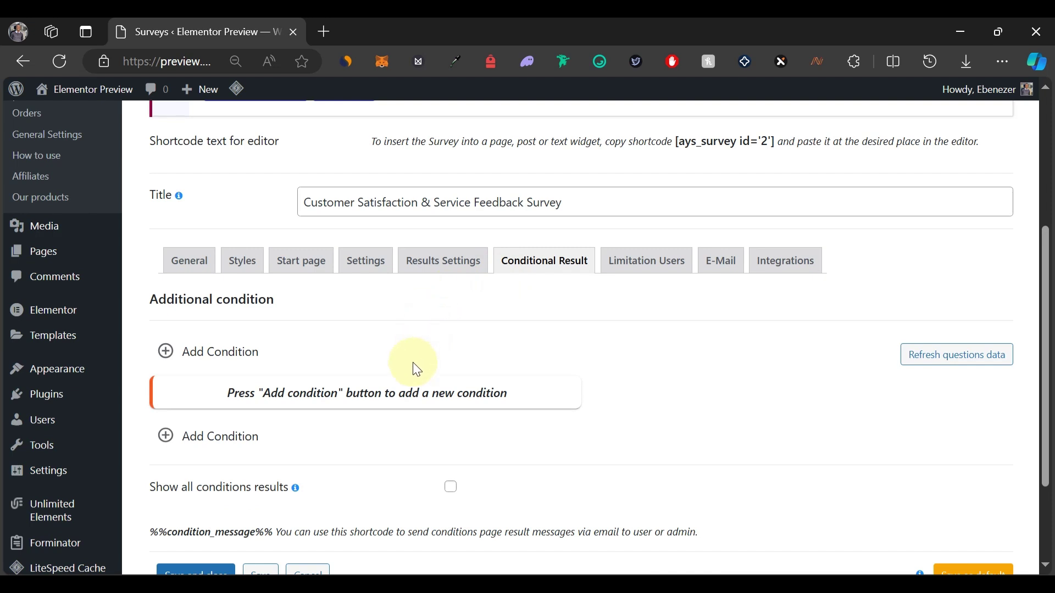
mouse_move(293, 486)
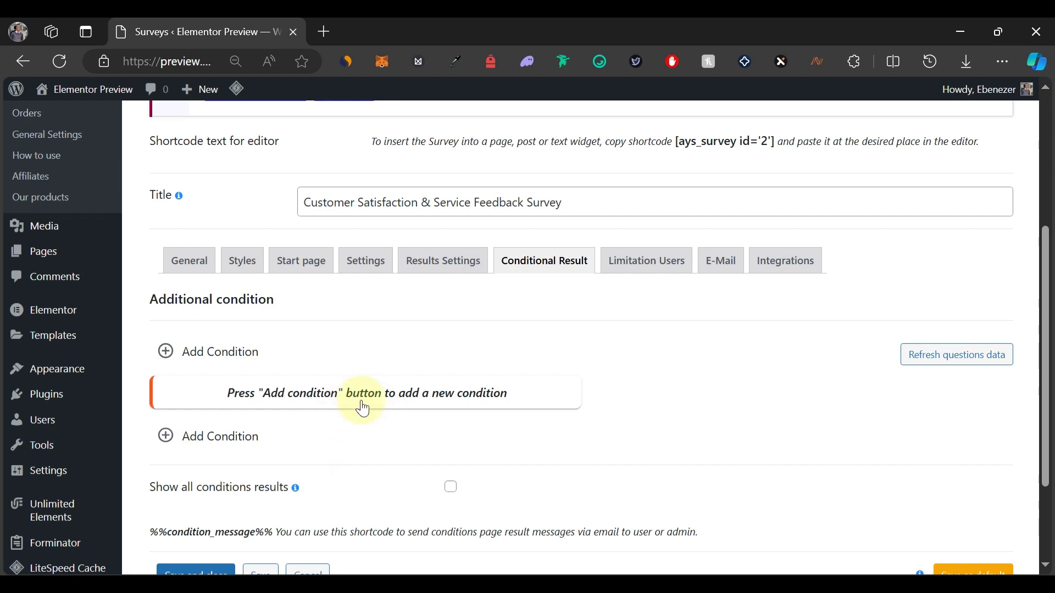
left_click(242, 352)
scroll(284, 325, "down", 2)
scroll(302, 302, "down", 2)
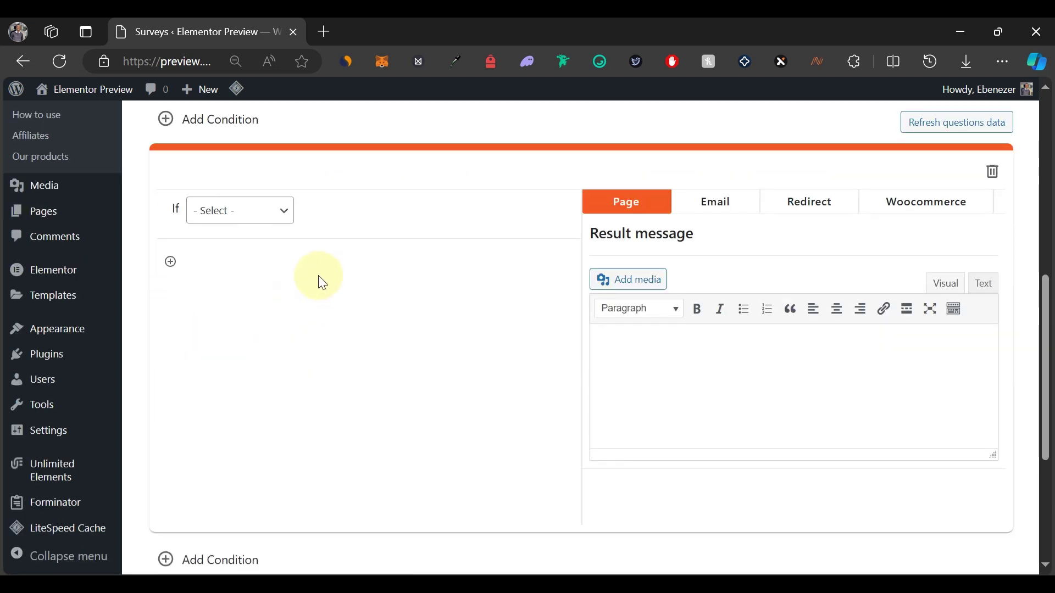
left_click(250, 210)
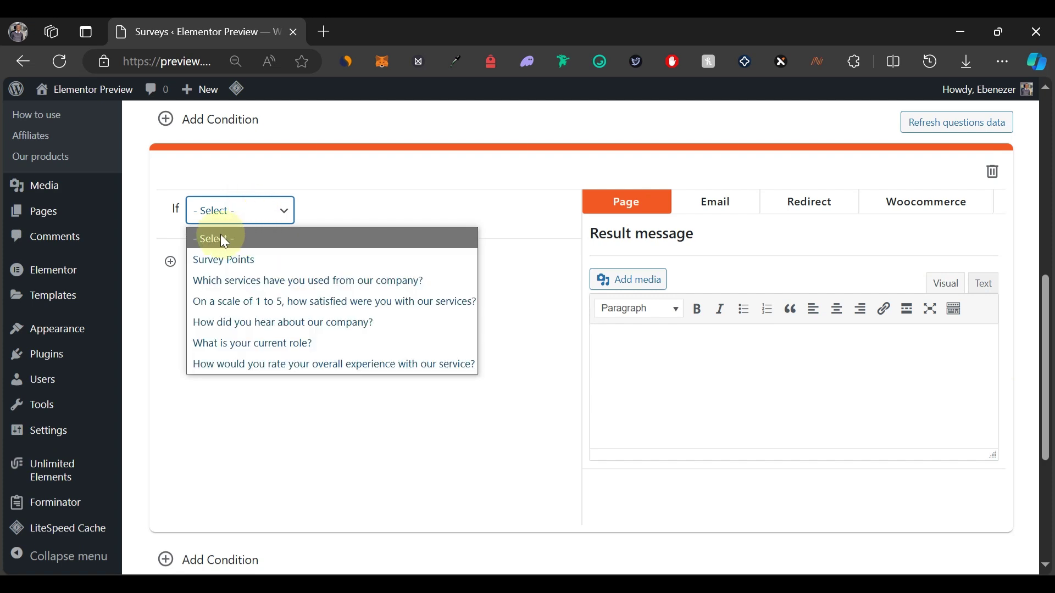
left_click(246, 282)
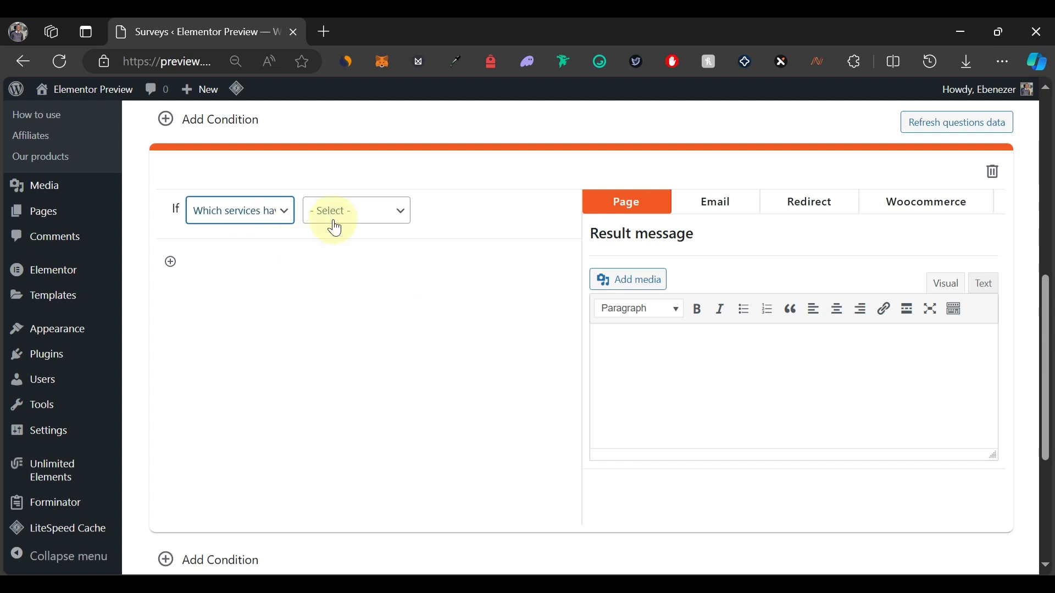
left_click(349, 219)
left_click(353, 258)
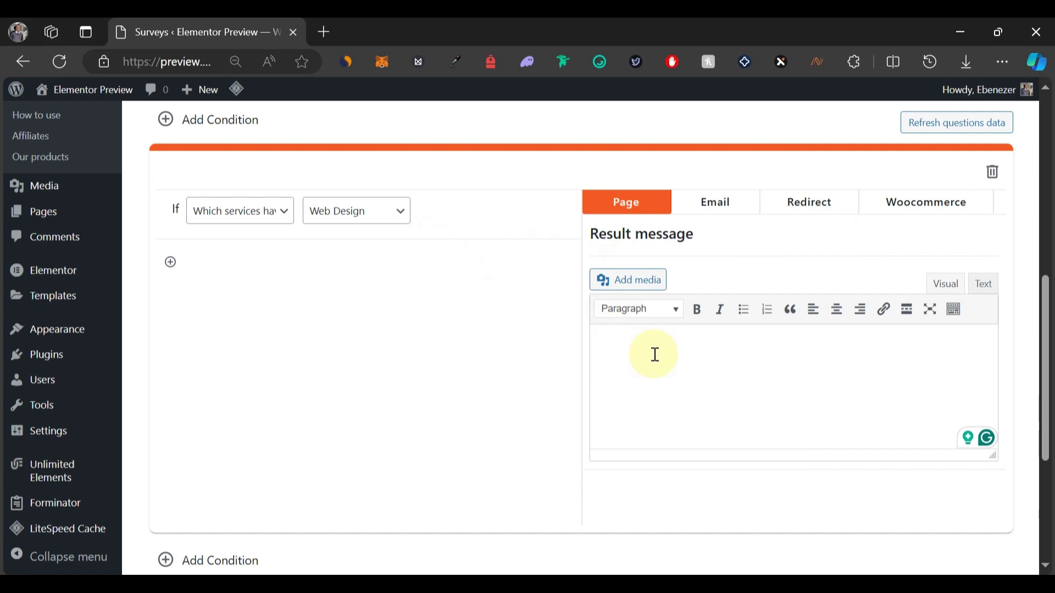
left_click(994, 173)
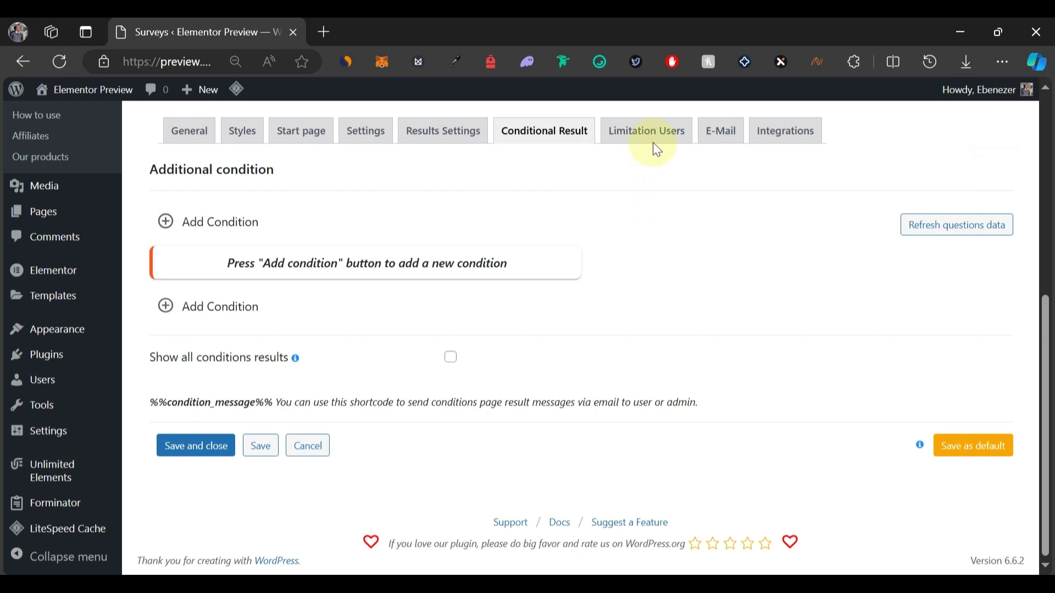
Step: Limit the maximum number of attempts per user to 10 in the survey's user limitations, detecting users by IP and Cookie
left_click(625, 144)
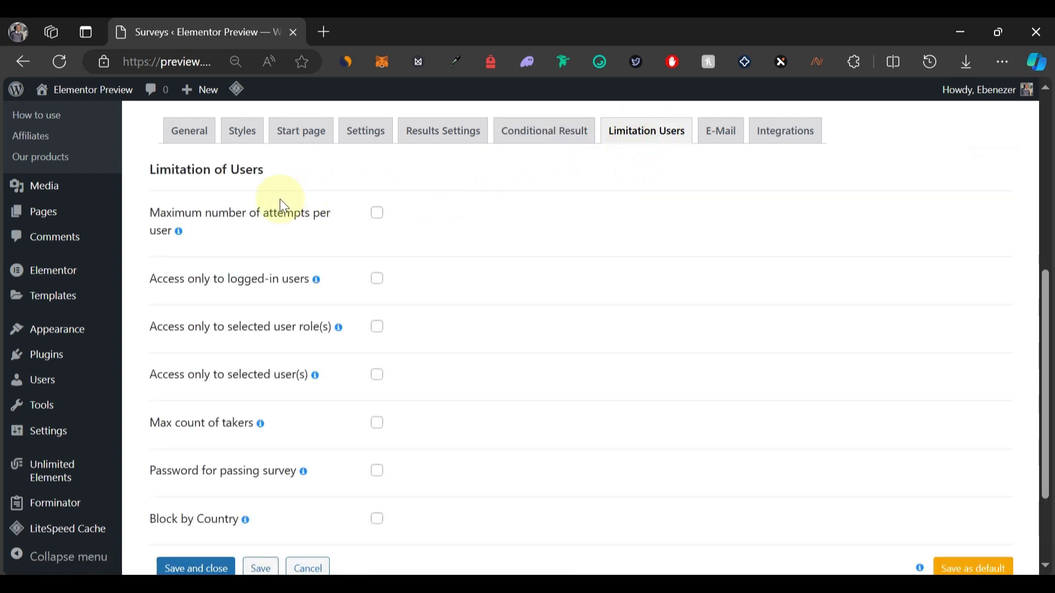
left_click(377, 216)
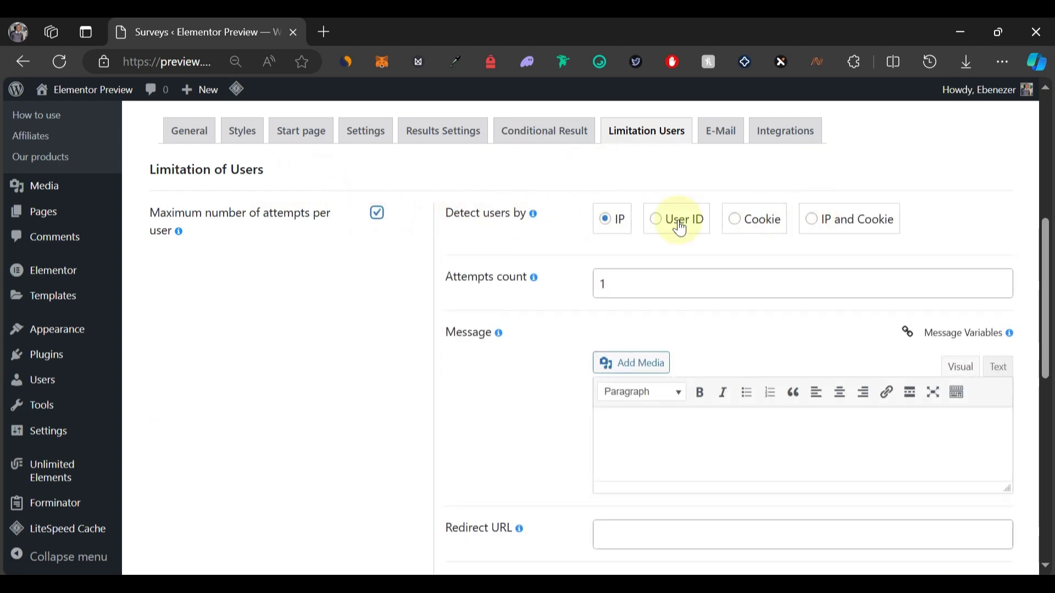
left_click(809, 221)
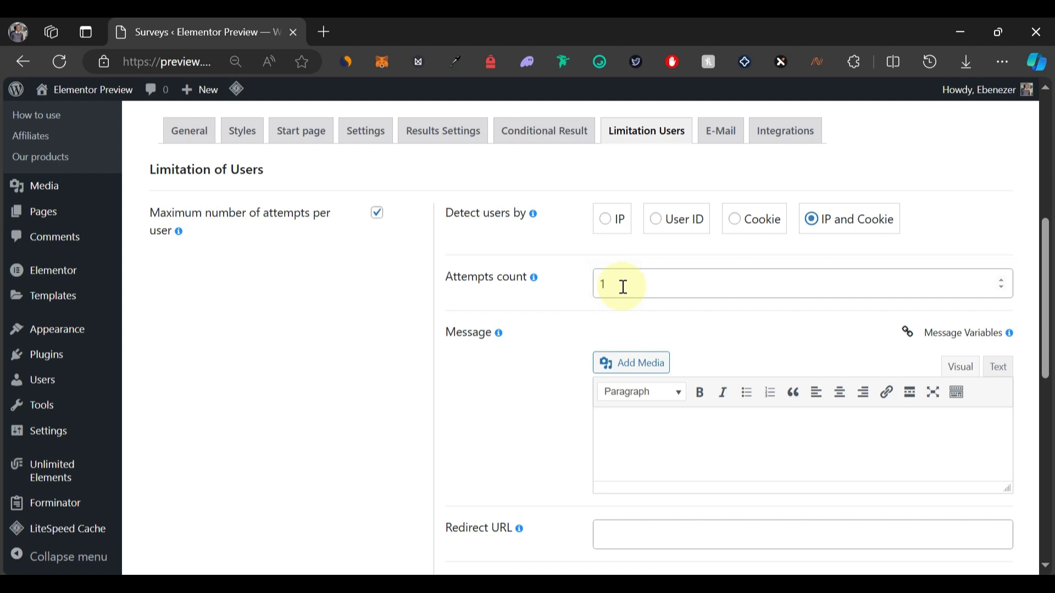
left_click_drag(623, 287, 594, 286)
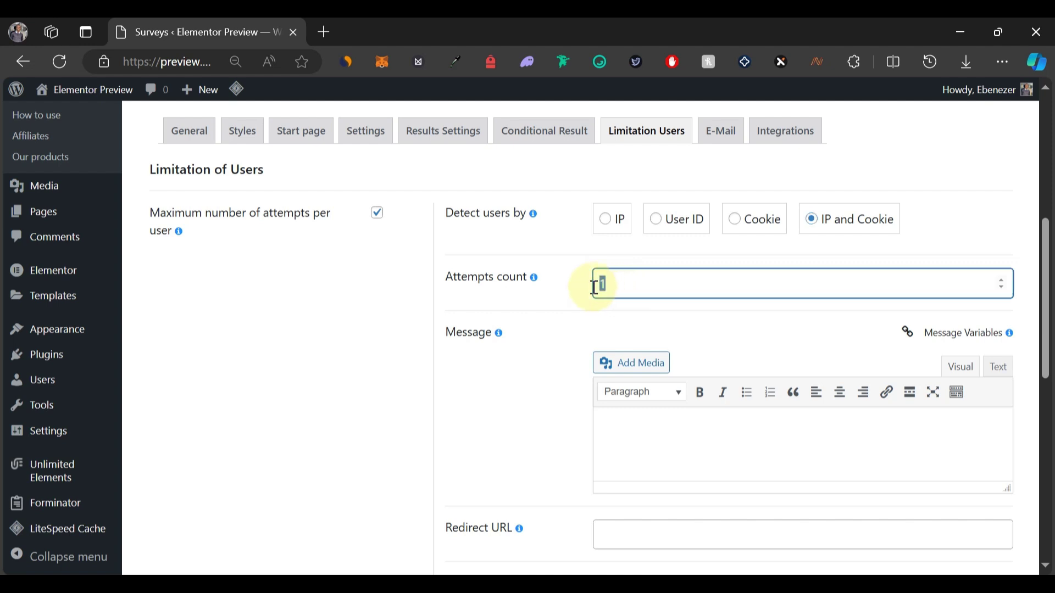
type("10")
Step: Examine the message, redirect and access restriction options for users, and try switching the maximum count of takers on and off
mouse_move(498, 335)
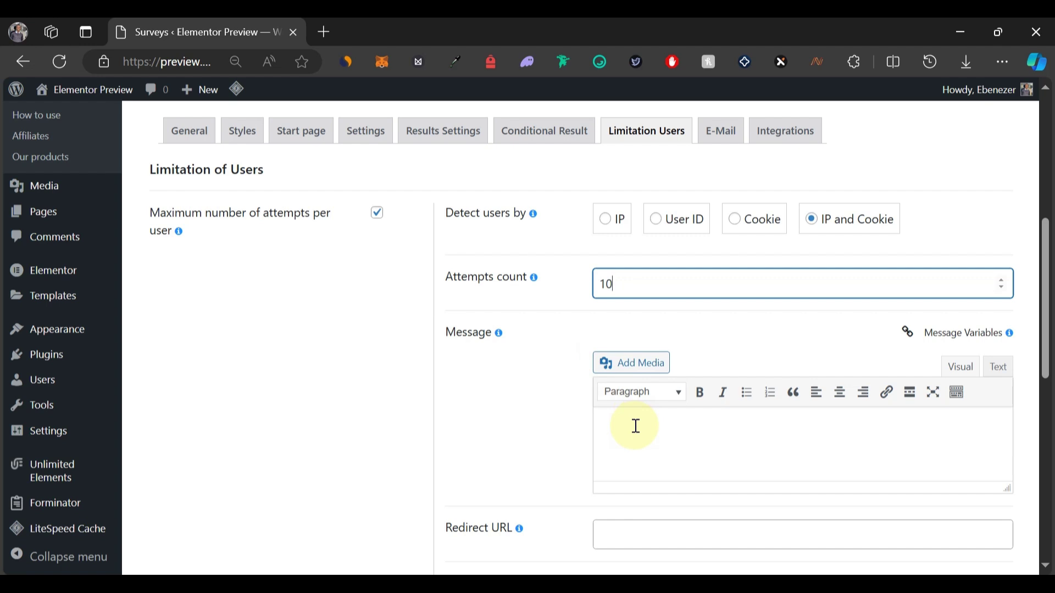
scroll(634, 427, "down", 3)
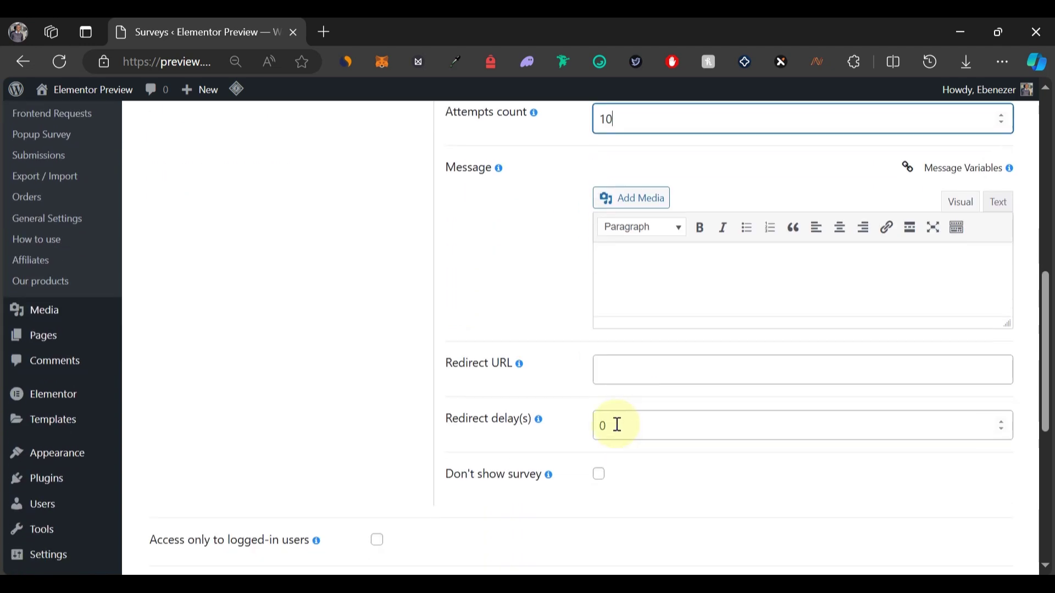
scroll(623, 365, "down", 3)
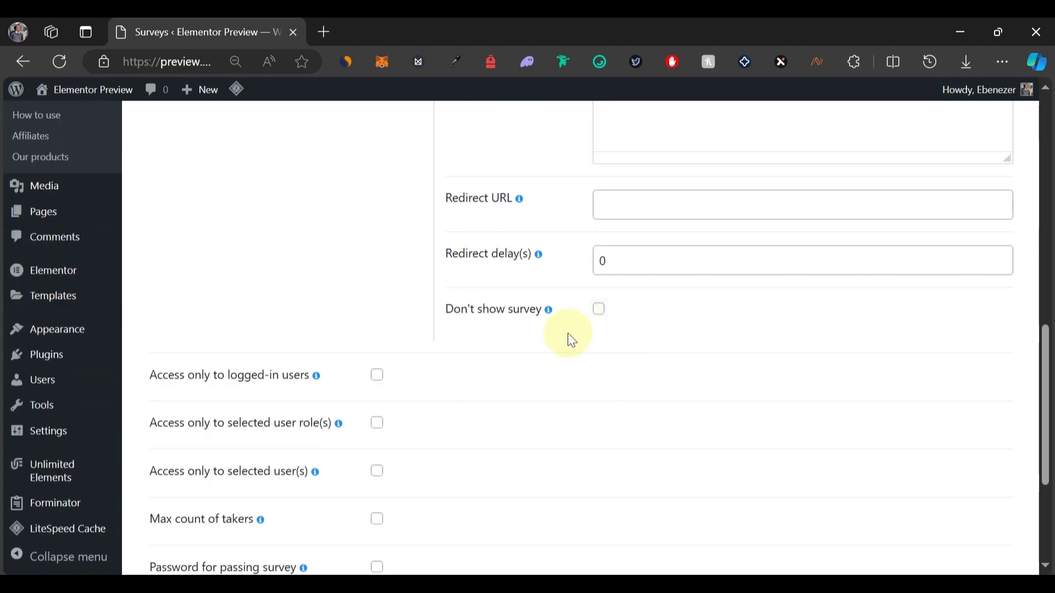
mouse_move(549, 312)
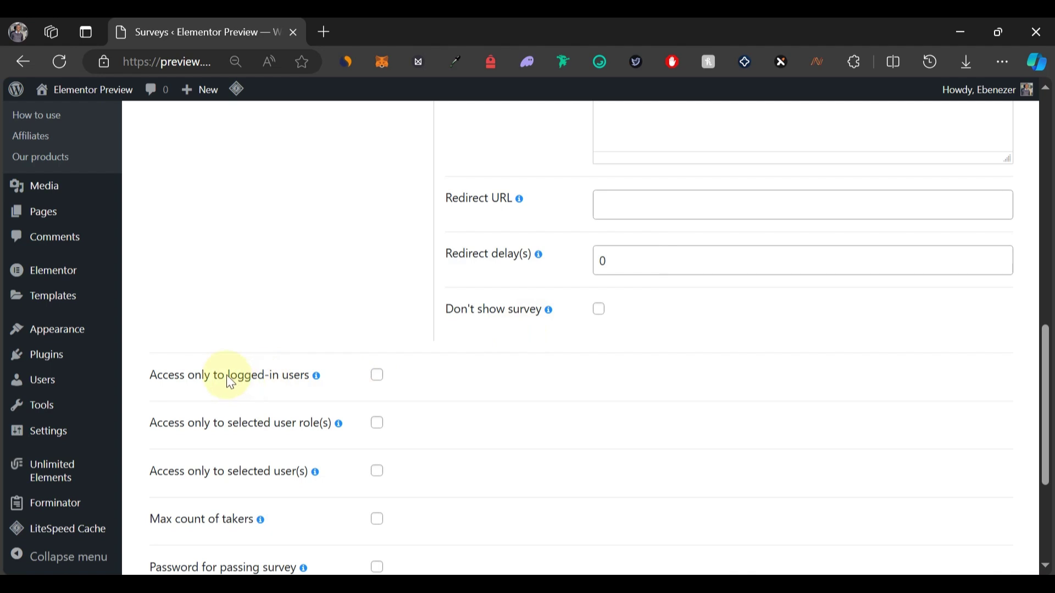
scroll(278, 385, "down", 2)
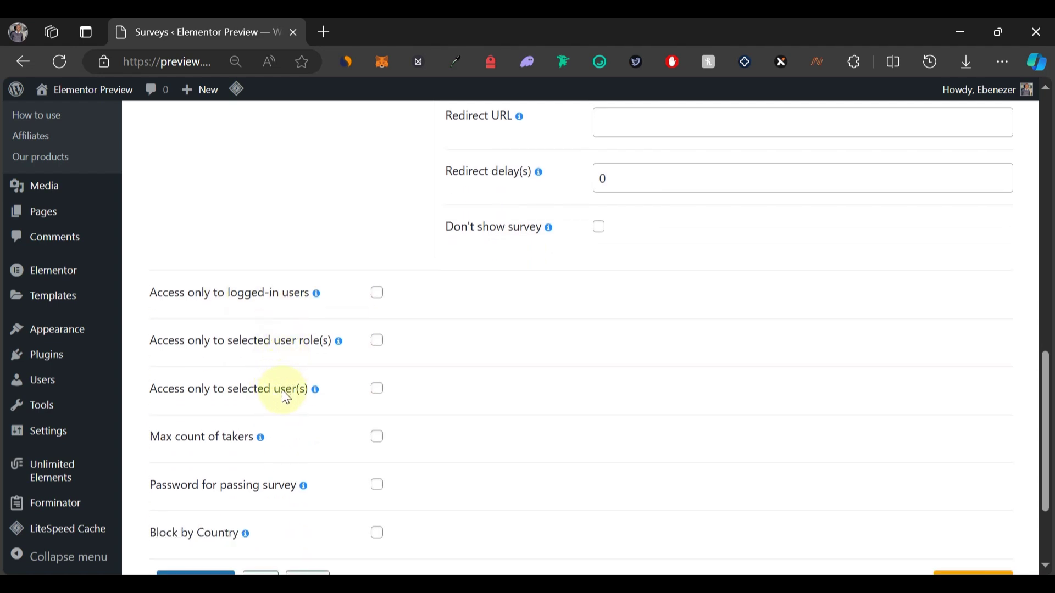
scroll(282, 407, "down", 2)
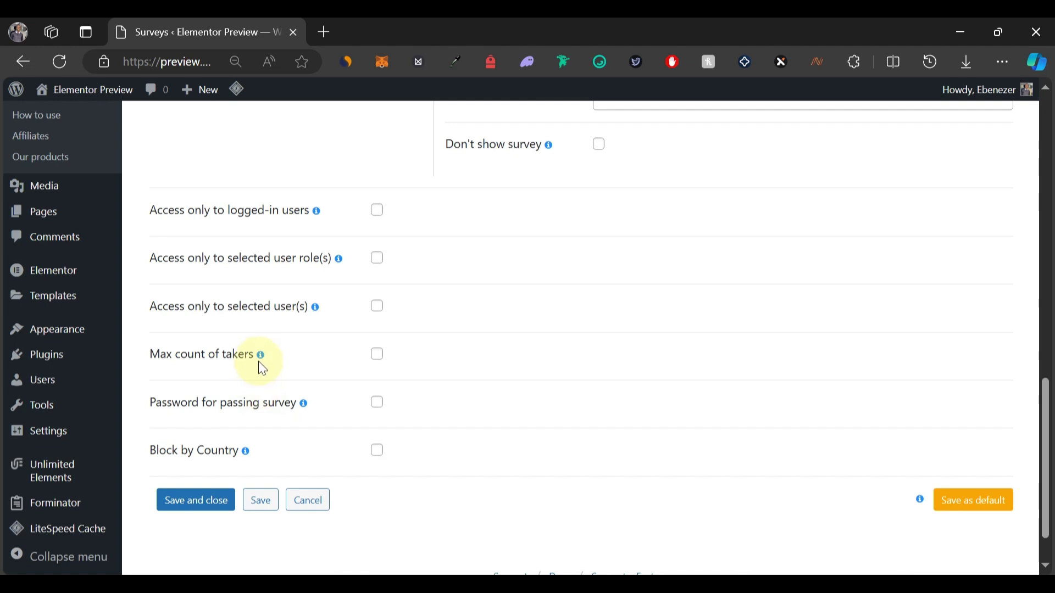
mouse_move(260, 357)
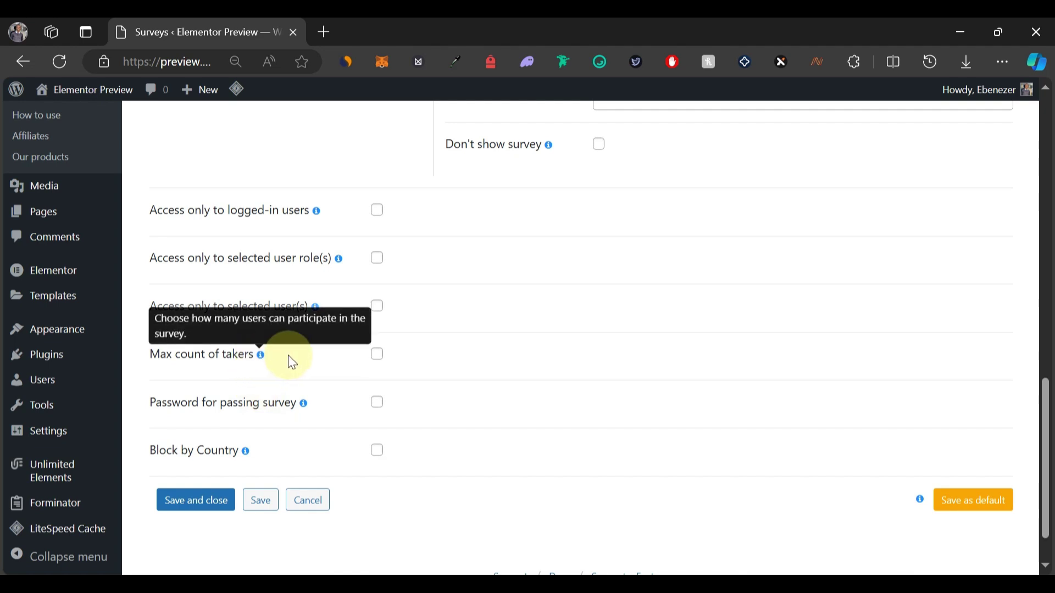
left_click(379, 358)
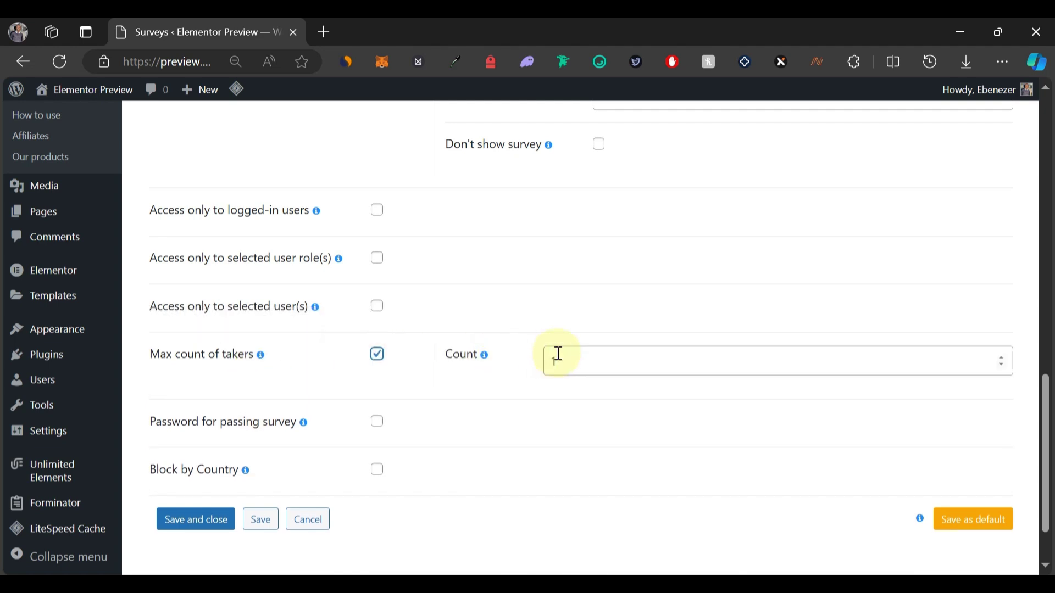
left_click(377, 356)
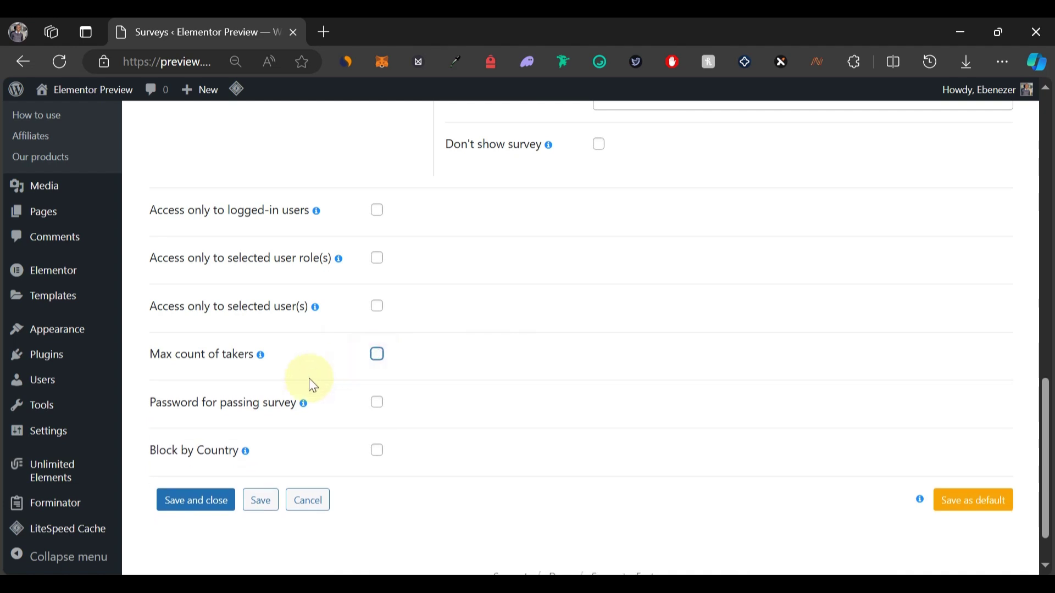
Step: Try blocking the survey for the United States, and remove the country and its country block again
left_click(376, 455)
left_click(508, 457)
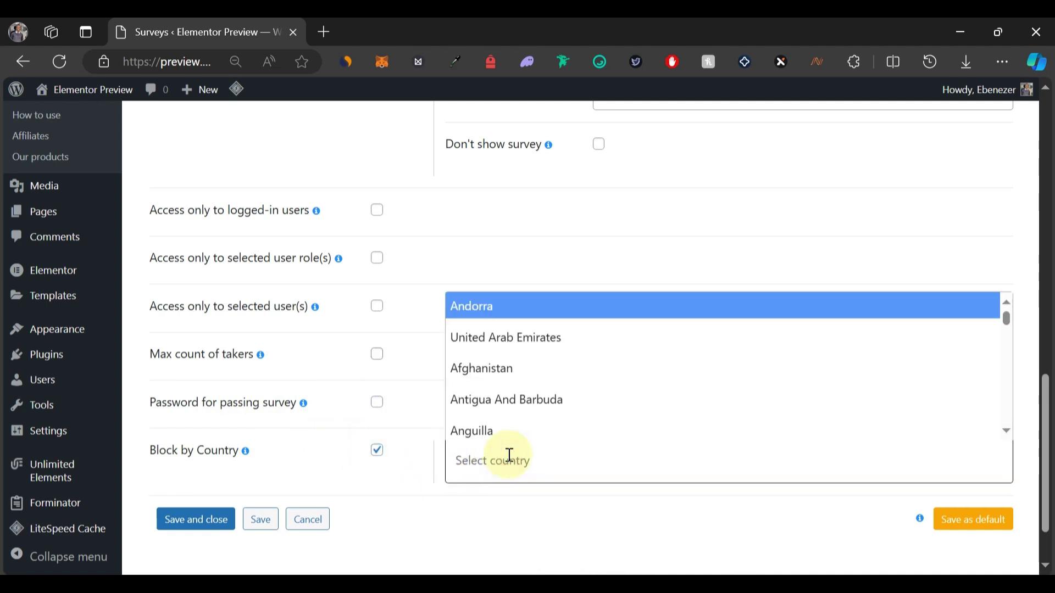
type("uni")
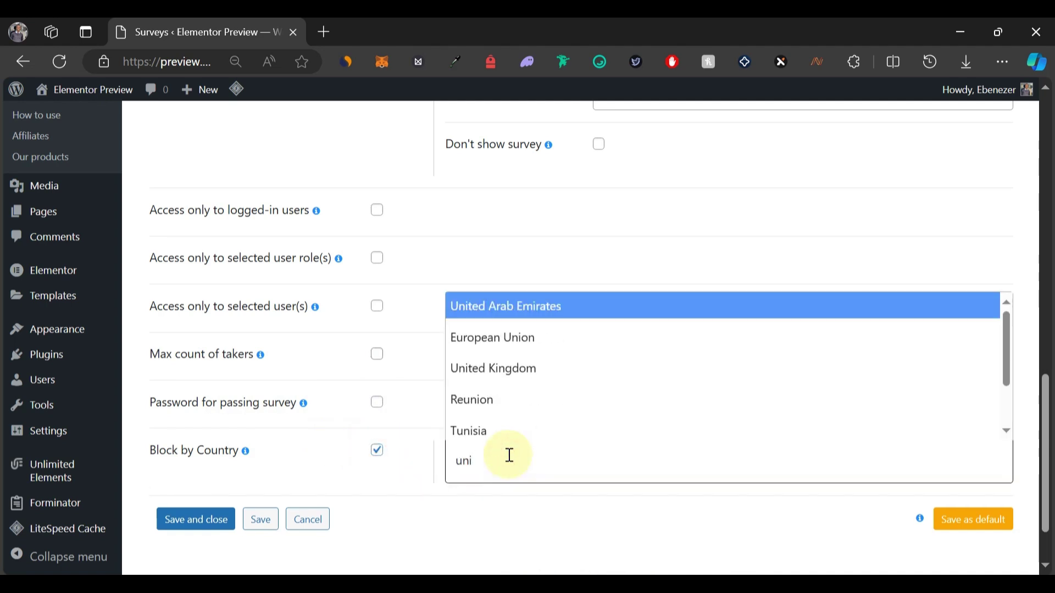
scroll(522, 404, "down", 2)
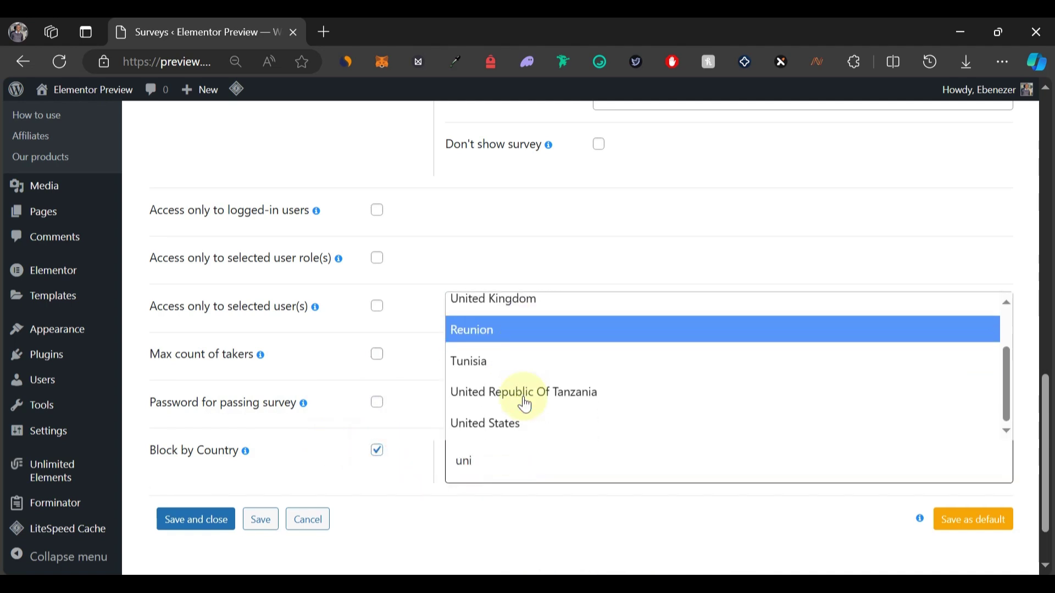
left_click(487, 431)
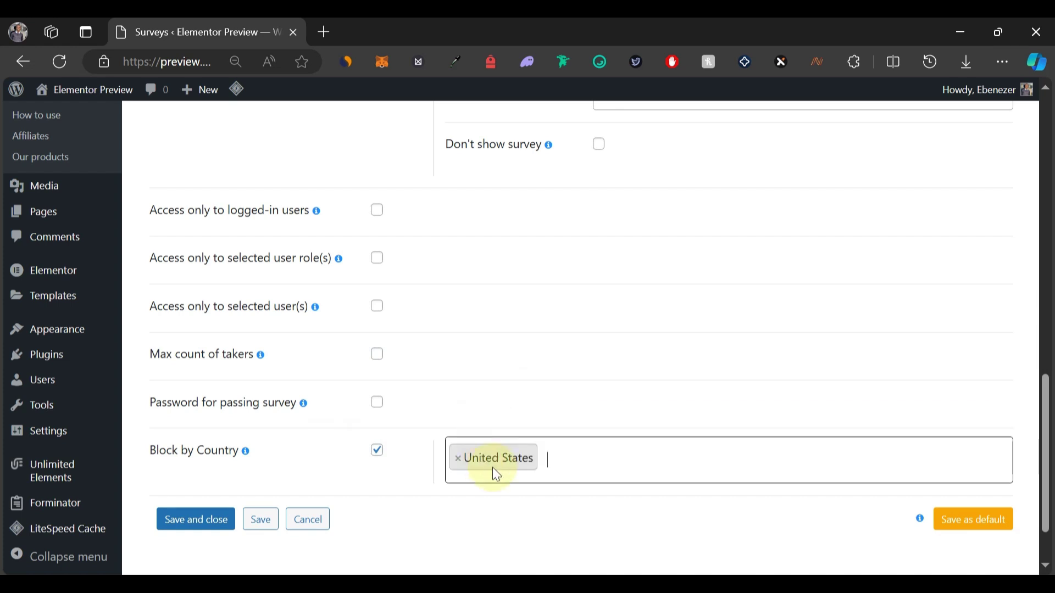
left_click(457, 458)
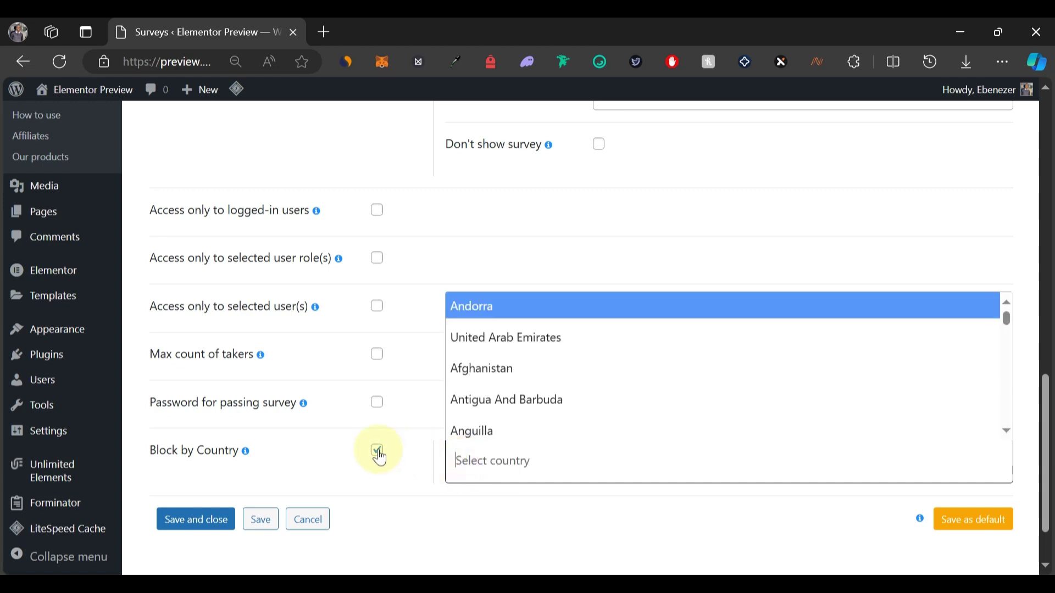
left_click(377, 451)
Step: Examine the survey's e-mail settings for sending to the user and admin, the email configuration and the summary options
scroll(510, 431, "up", 15)
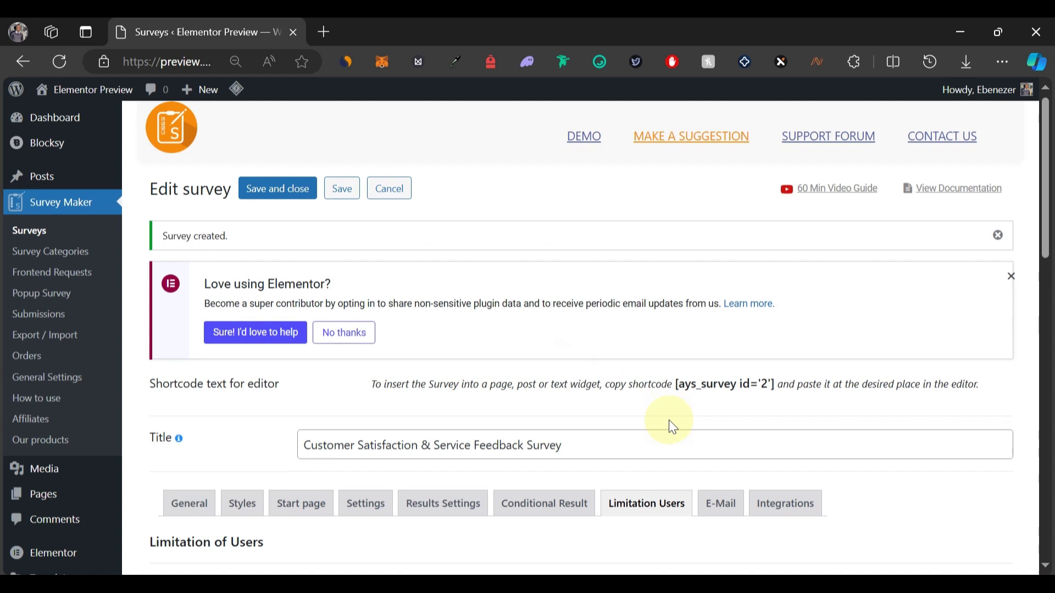
left_click(720, 503)
scroll(250, 268, "down", 5)
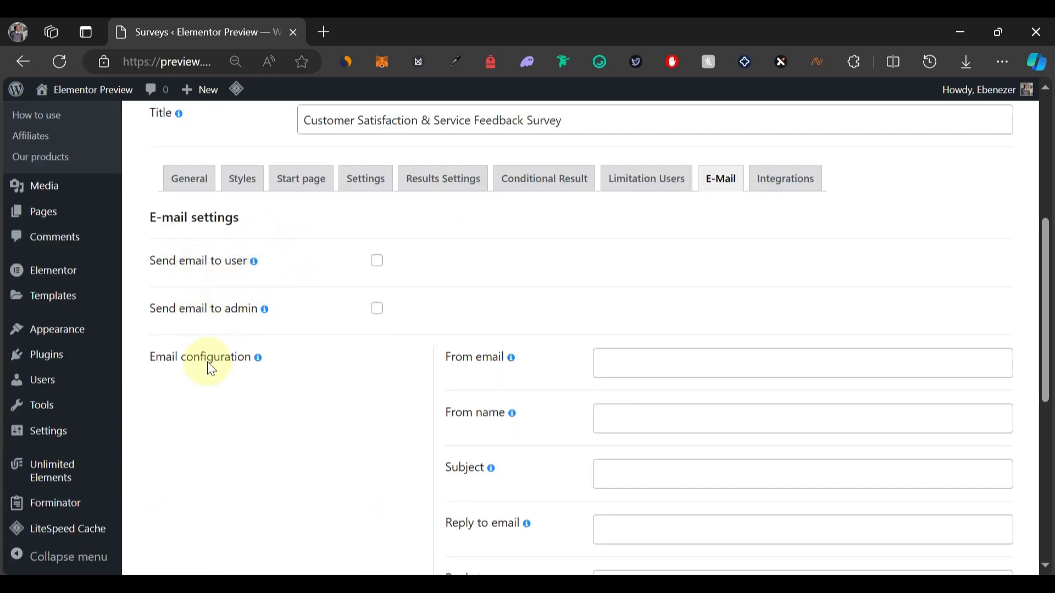
mouse_move(253, 265)
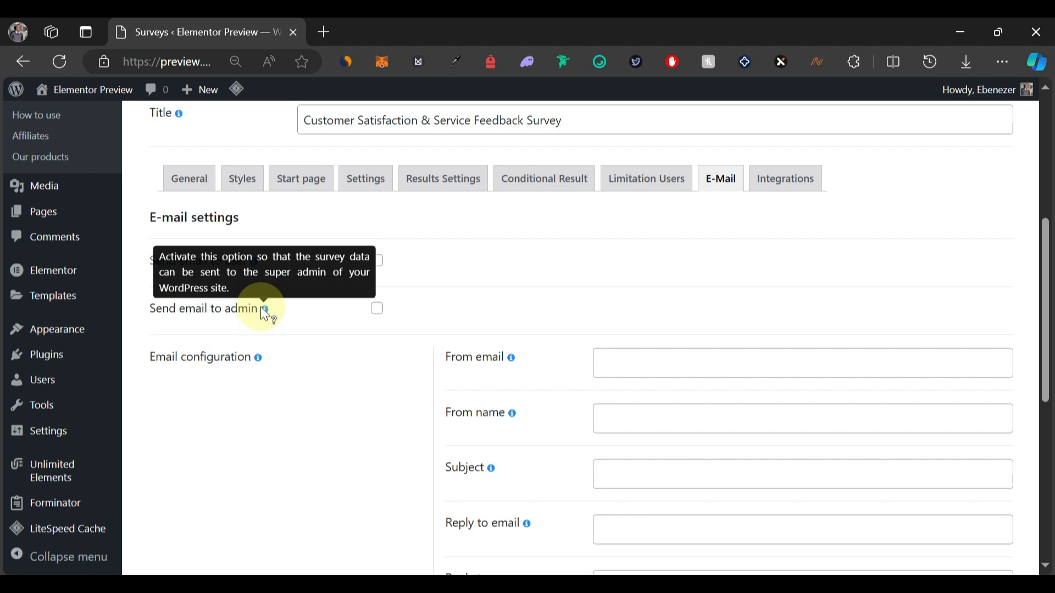
mouse_move(259, 360)
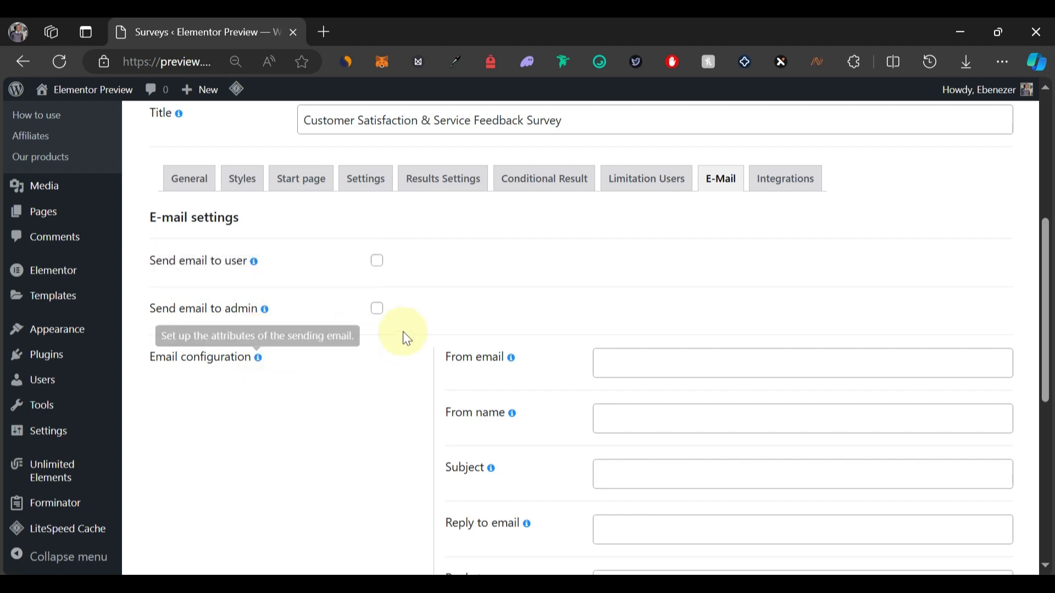
scroll(532, 337, "down", 2)
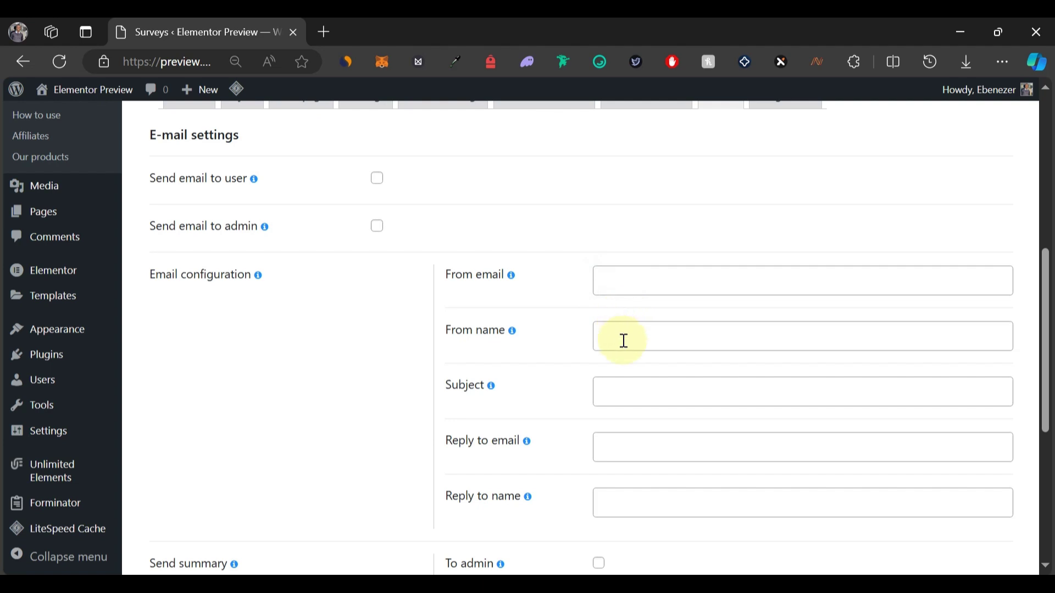
scroll(617, 388, "down", 3)
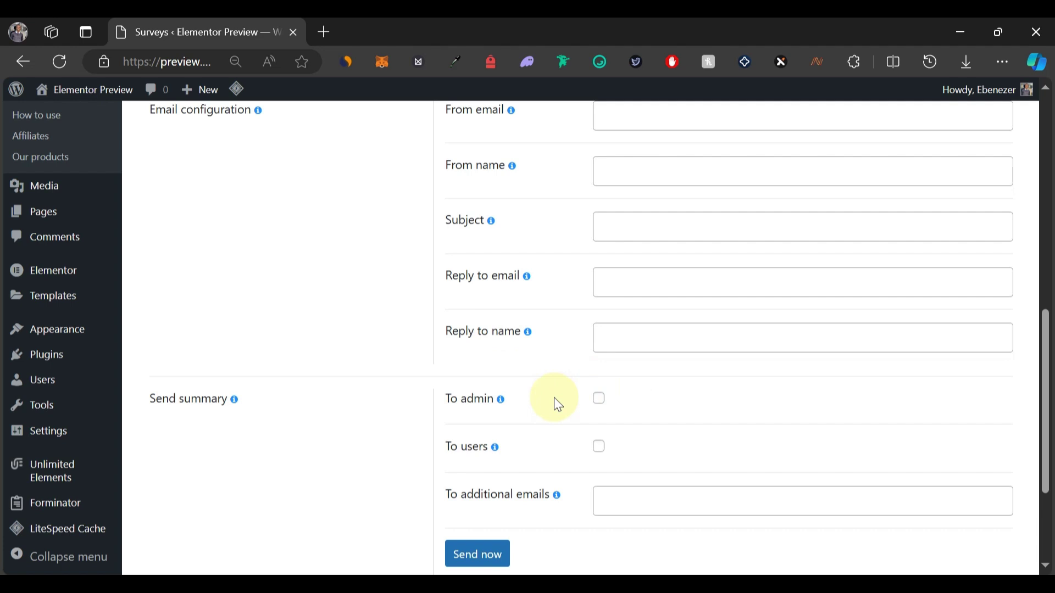
scroll(555, 405, "up", 2)
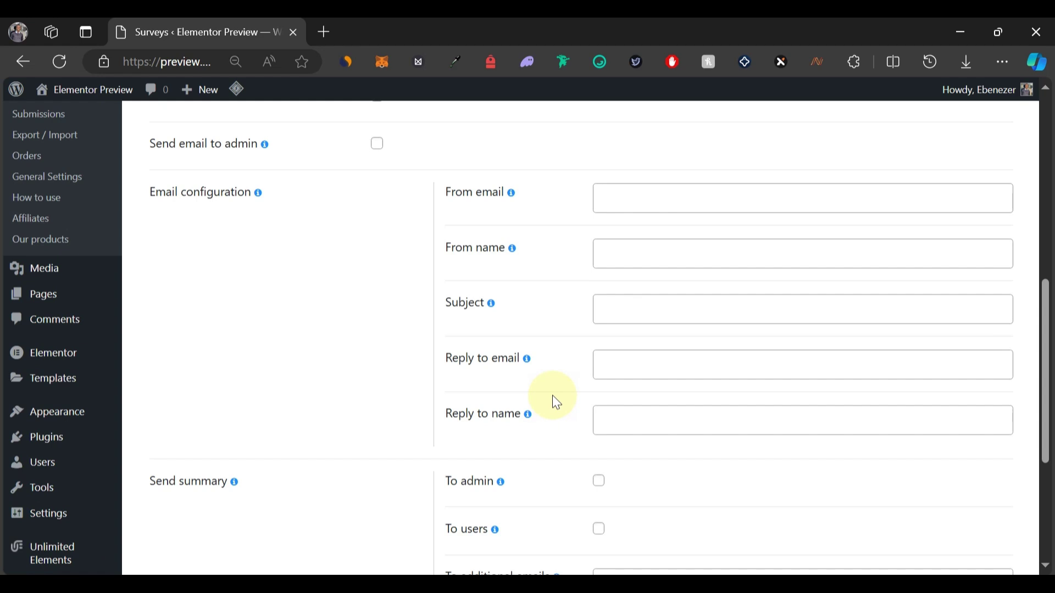
scroll(503, 418, "up", 5)
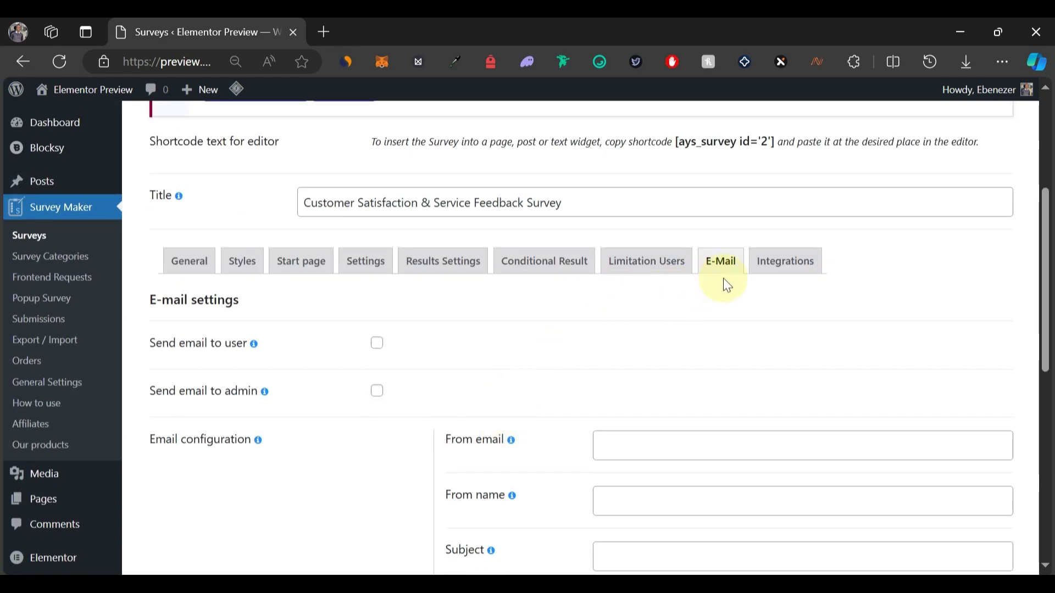
Step: Examine the survey's integration settings, from MailChimp and Campaign Monitor through Klaviyo
left_click(758, 265)
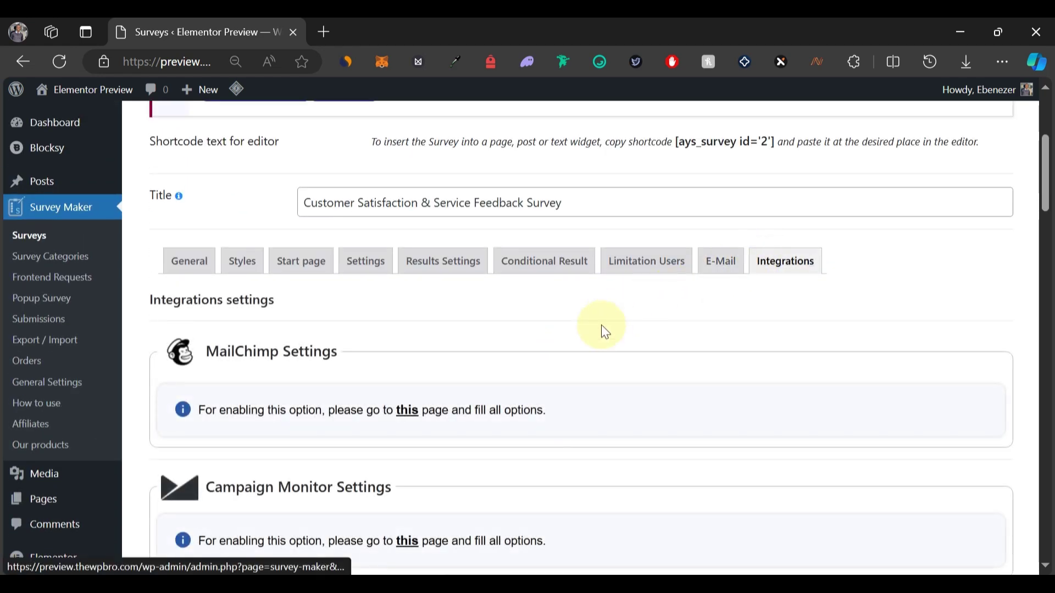
scroll(604, 332, "down", 3)
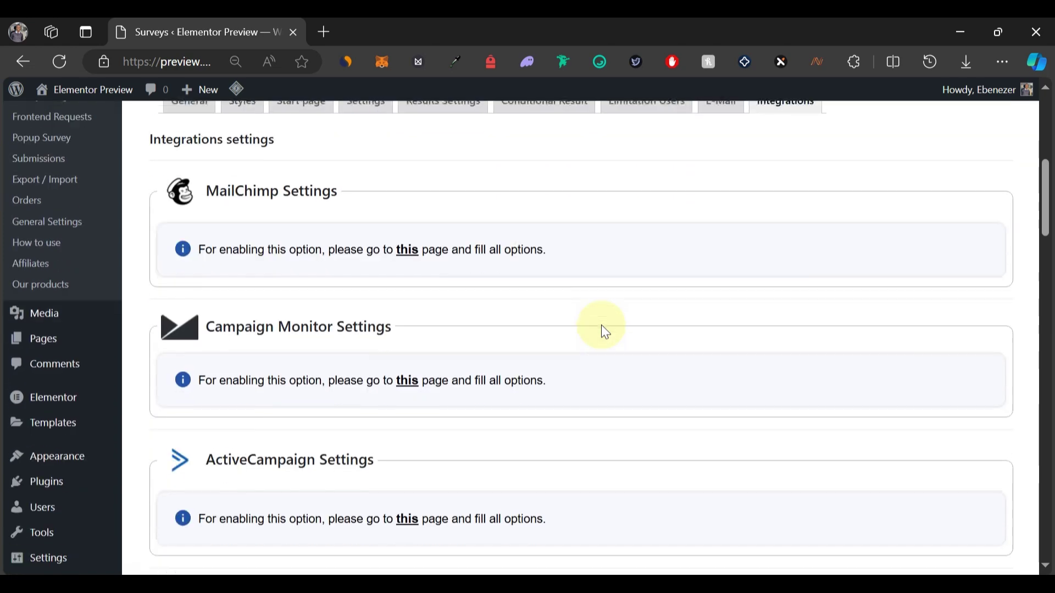
scroll(605, 331, "up", 3)
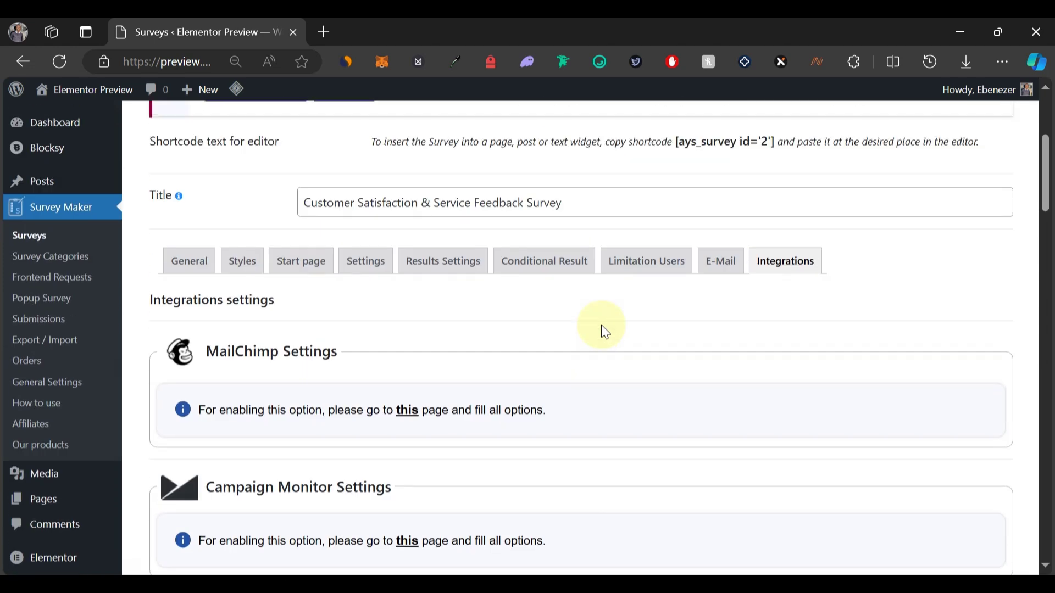
scroll(601, 325, "down", 6)
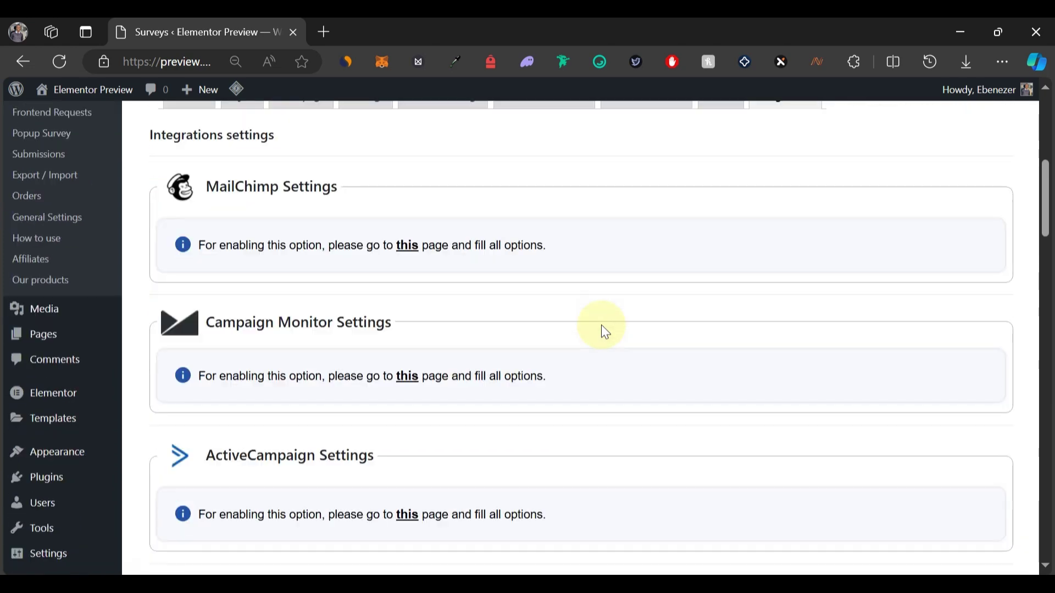
scroll(601, 324, "down", 9)
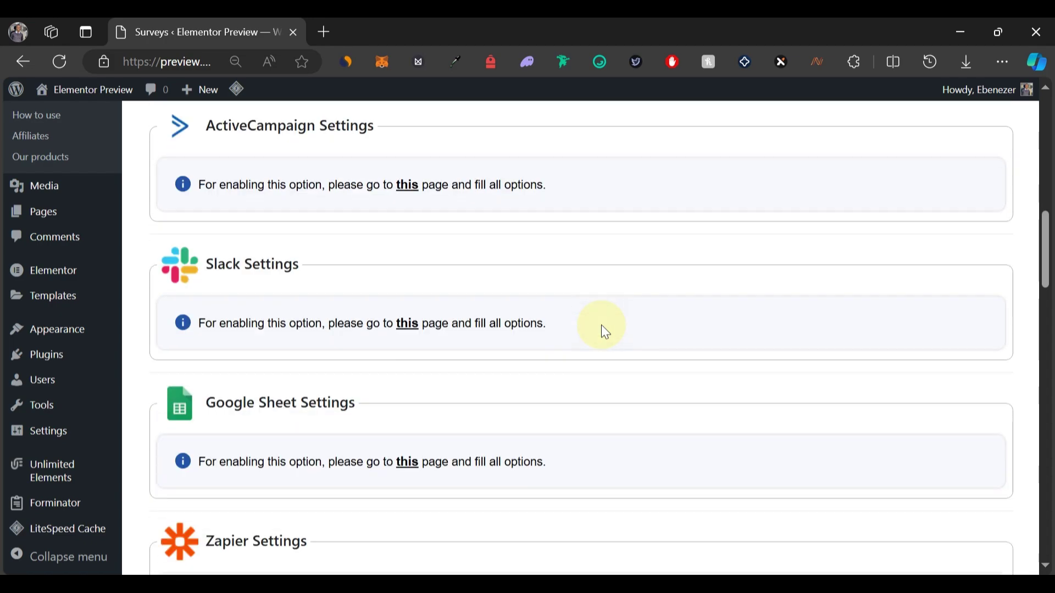
scroll(601, 324, "down", 12)
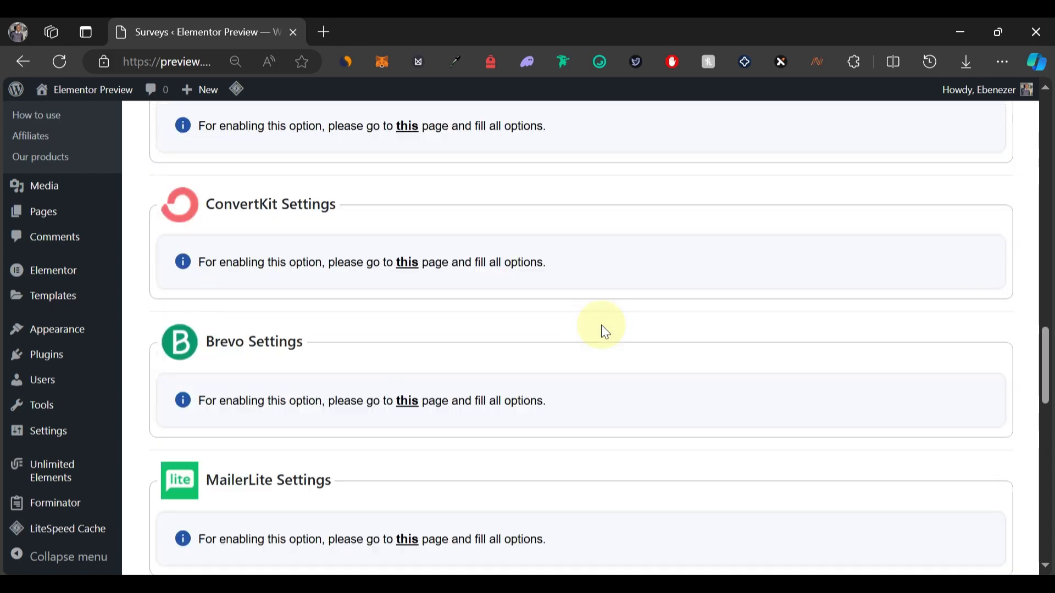
scroll(601, 326, "down", 6)
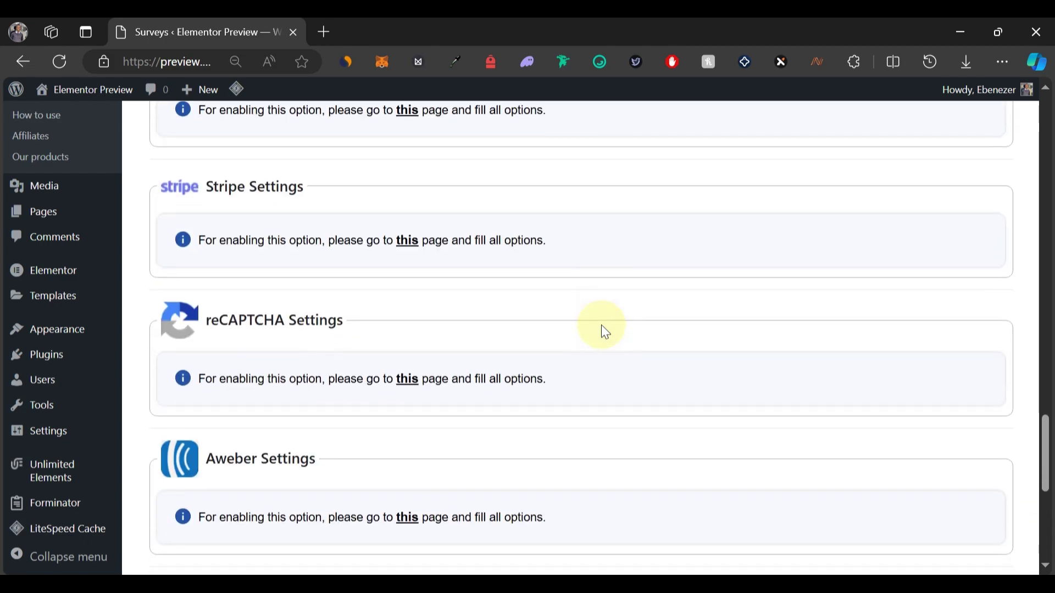
scroll(601, 325, "down", 6)
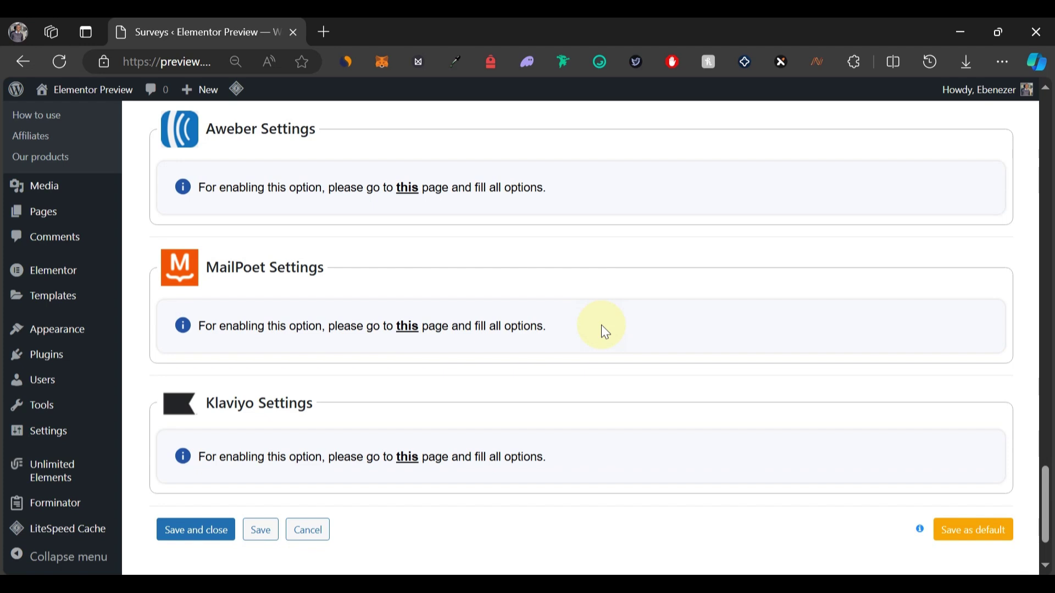
scroll(601, 325, "down", 2)
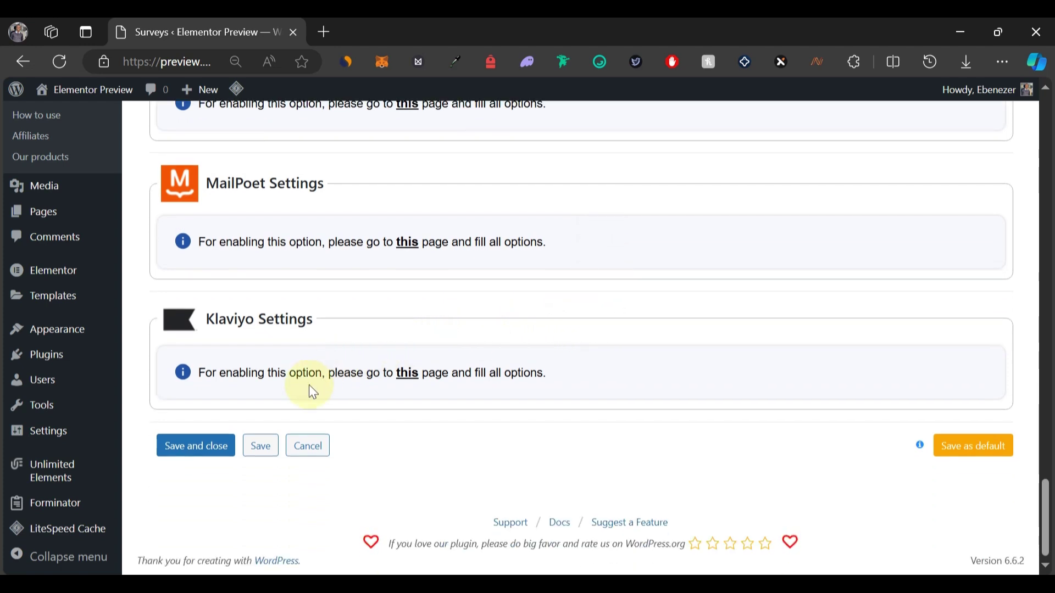
Step: Save and close the survey, and copy its shortcode from the surveys list
left_click(200, 448)
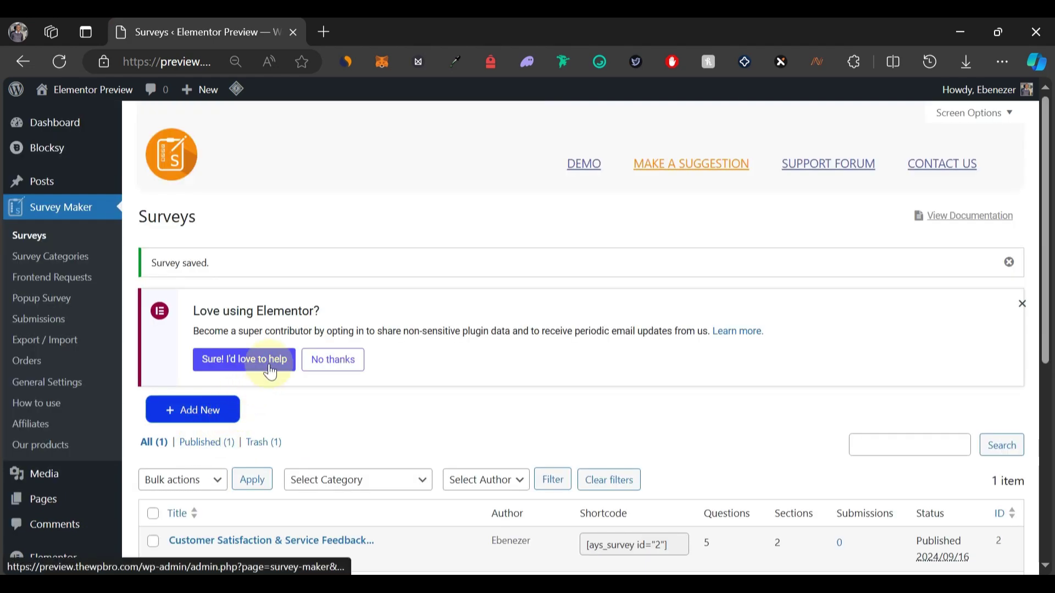
scroll(680, 364, "down", 3)
left_click_drag(672, 379, 592, 389)
key("ctrl+c")
right_click(591, 381)
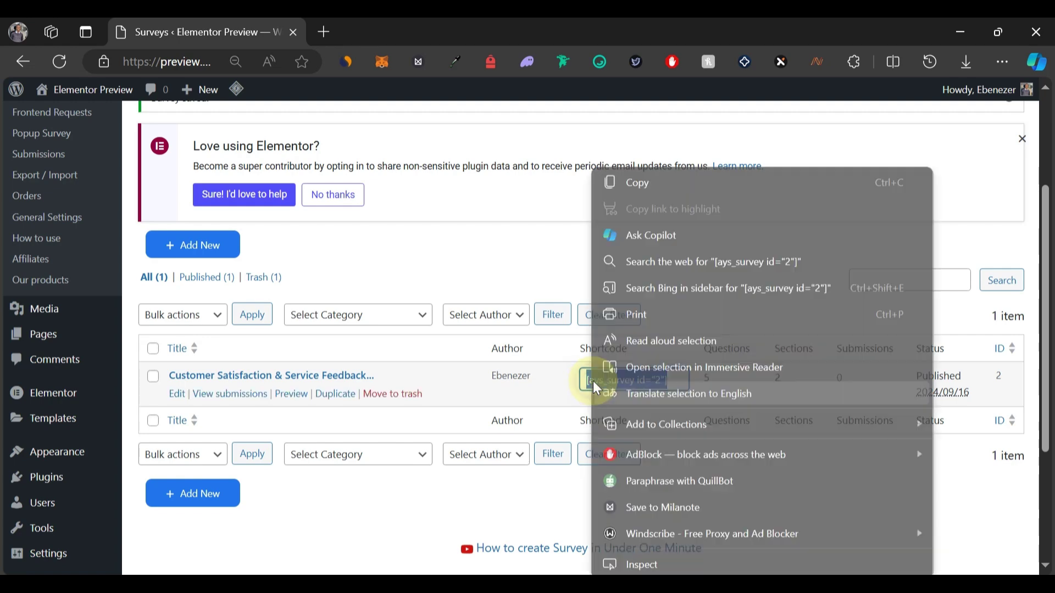
left_click(666, 184)
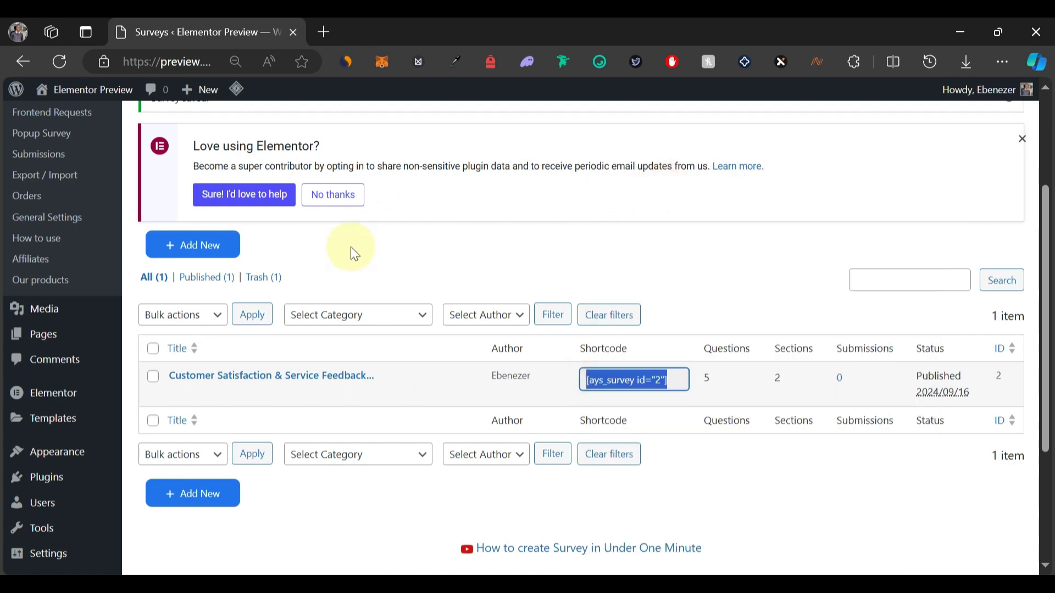
Step: Create a new post and title it "Survey"
scroll(351, 246, "up", 3)
mouse_move(87, 183)
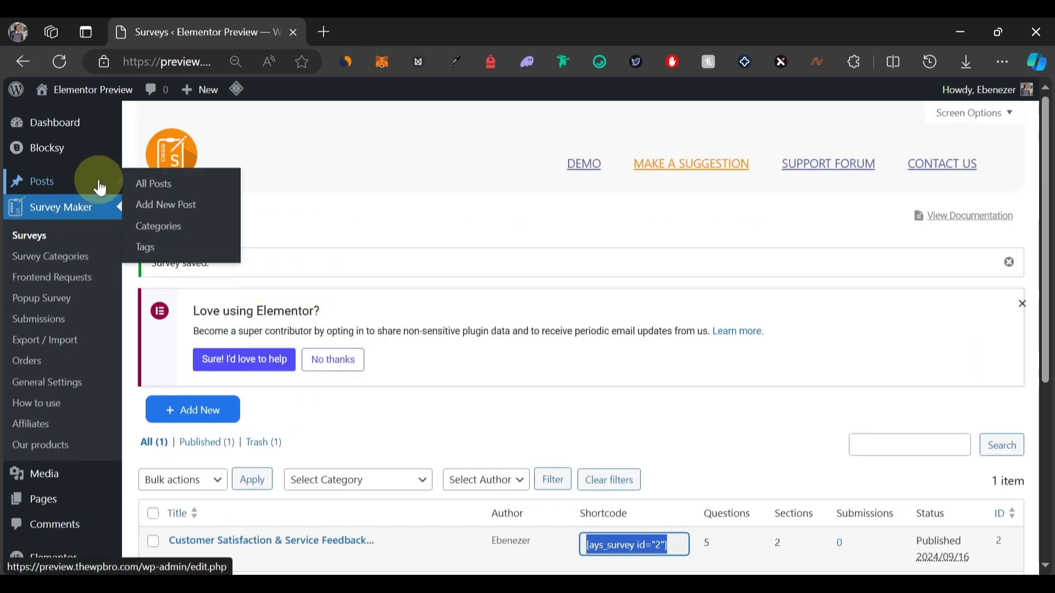
left_click(148, 212)
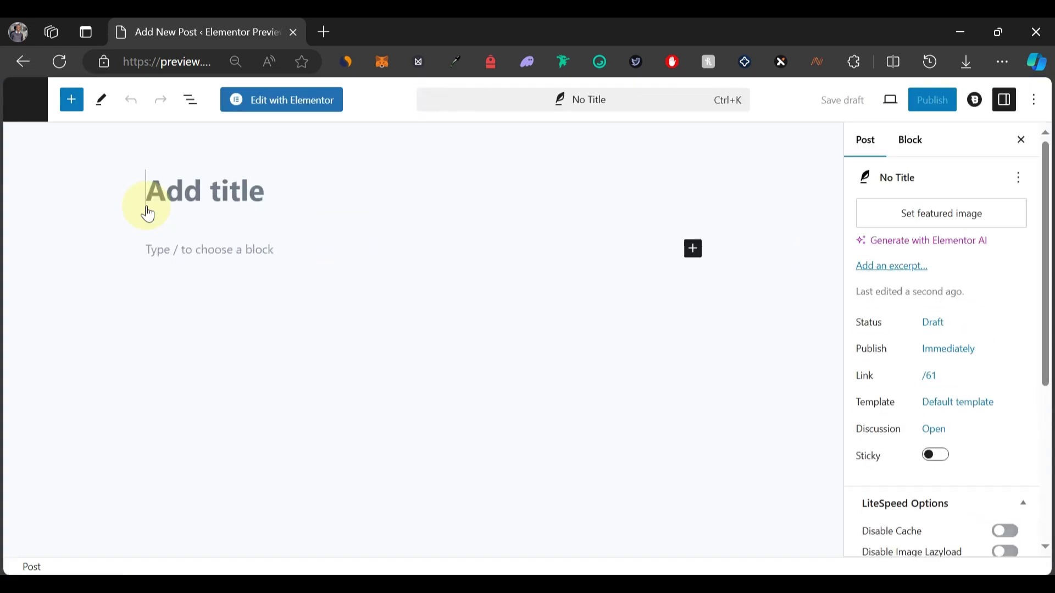
type("Survr")
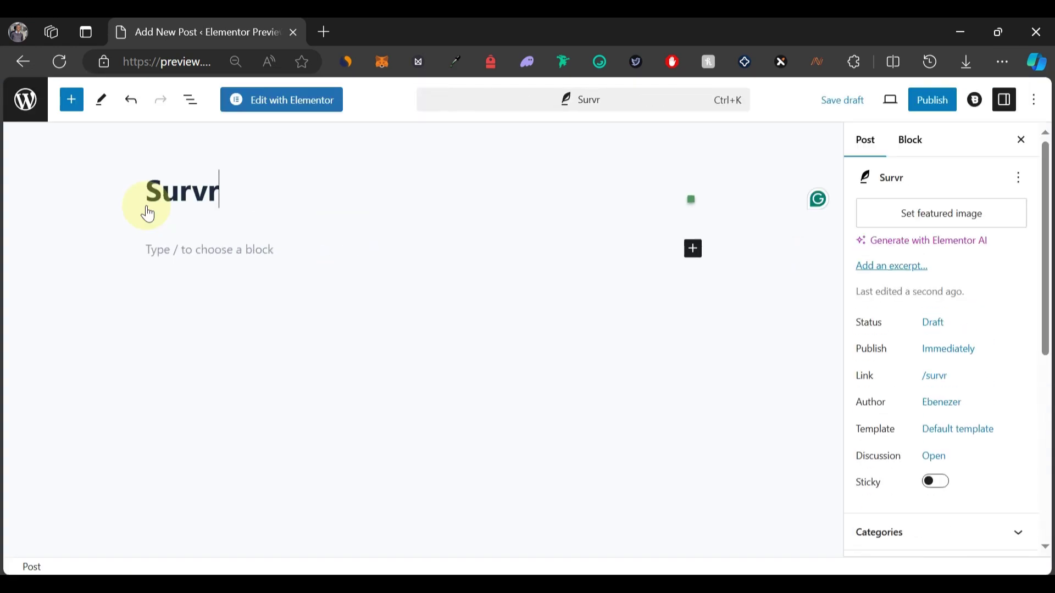
key("BackSpace")
type("er")
key("BackSpace")
type("y")
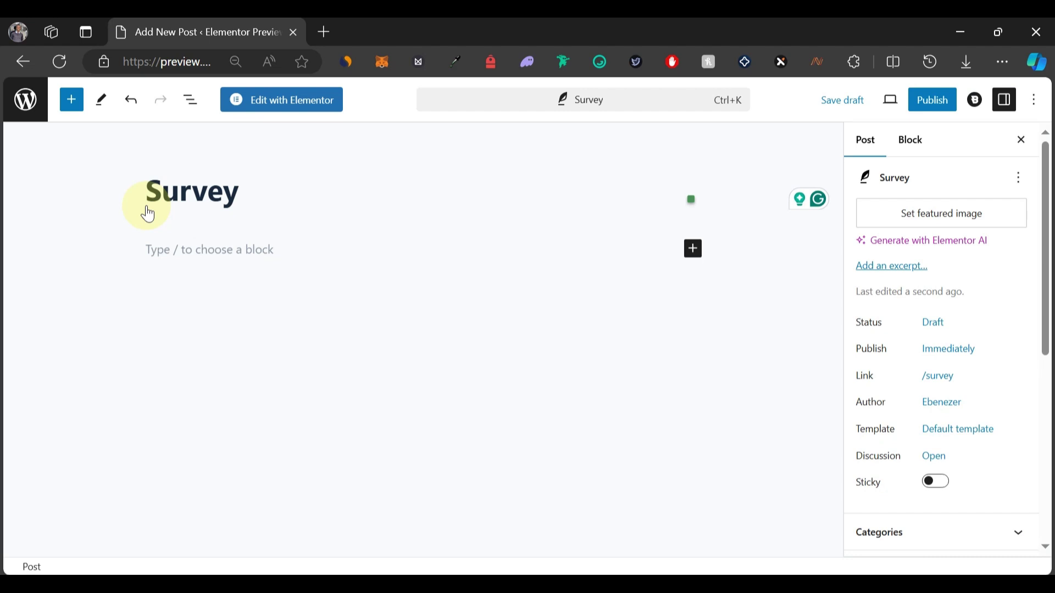
Step: Add a Shortcode block below the post title and paste [ays_survey id="2"] into it
left_click(189, 251)
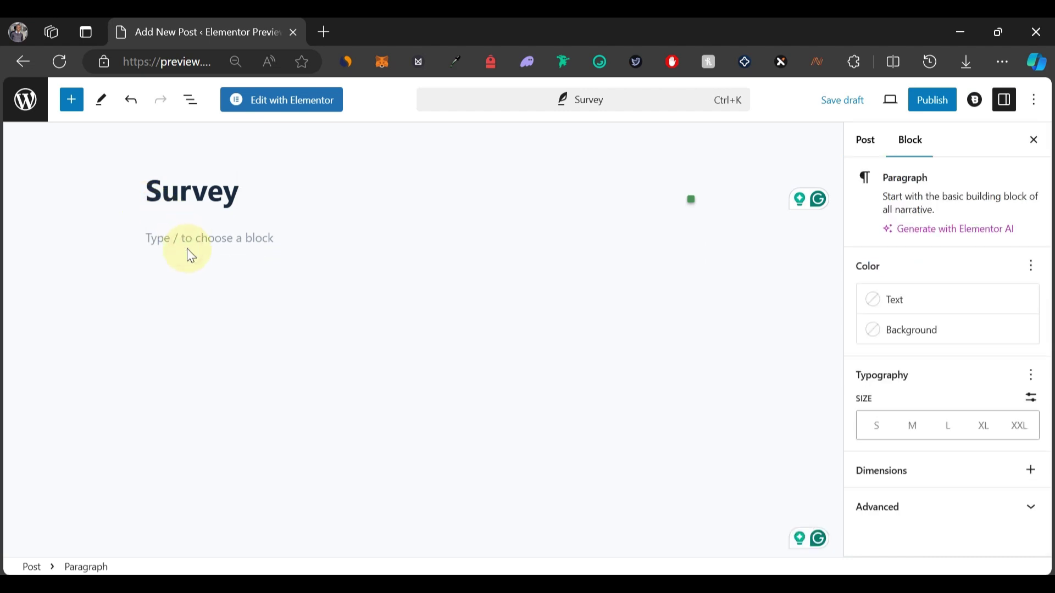
type("/")
key("Return")
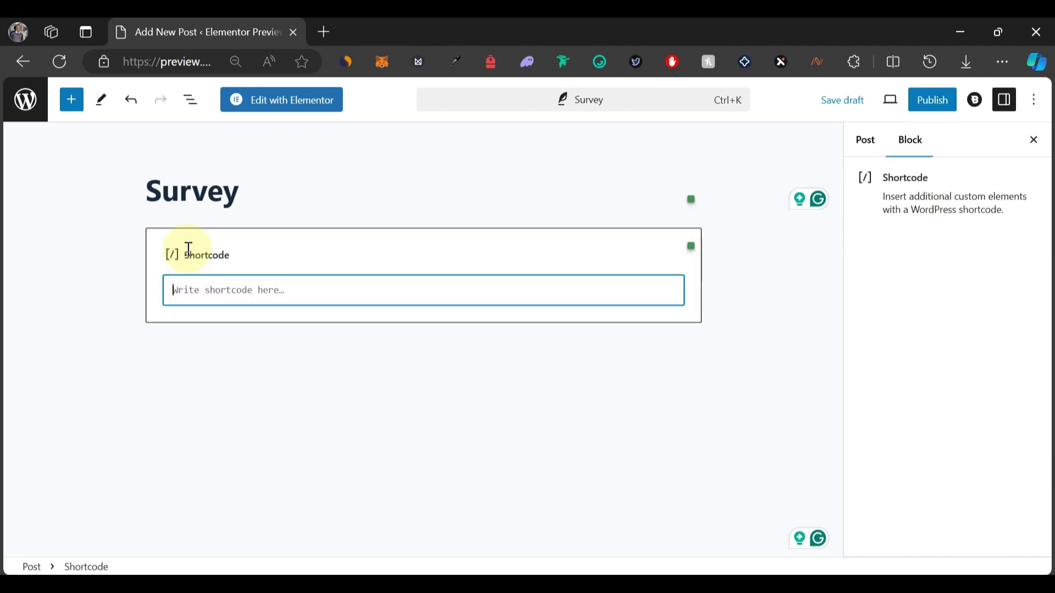
key("ctrl+v")
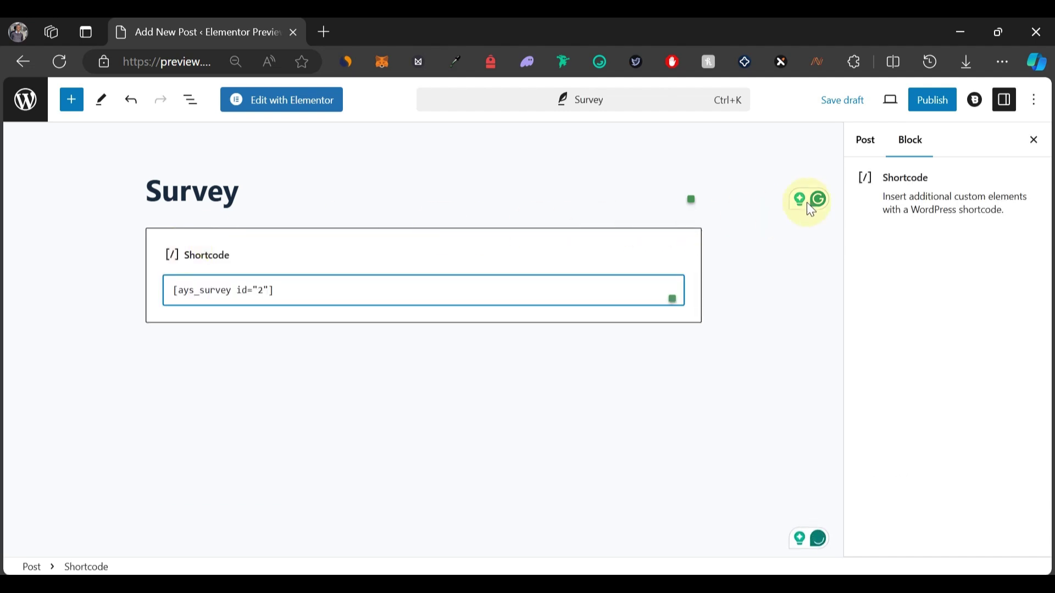
Step: Publish the post and view the survey's start page on the live site
left_click(927, 104)
left_click(924, 107)
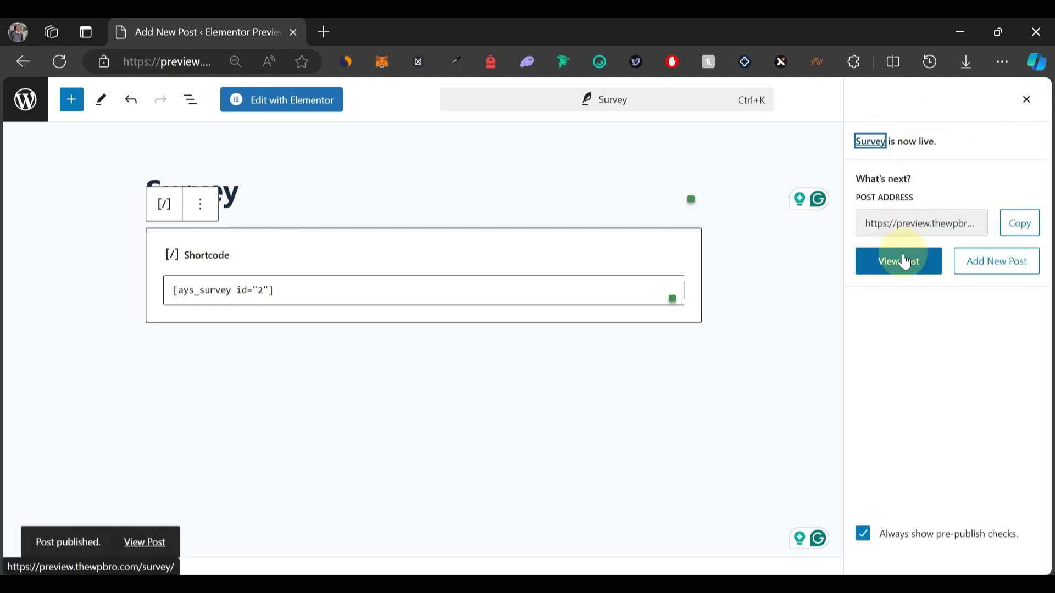
left_click(905, 258)
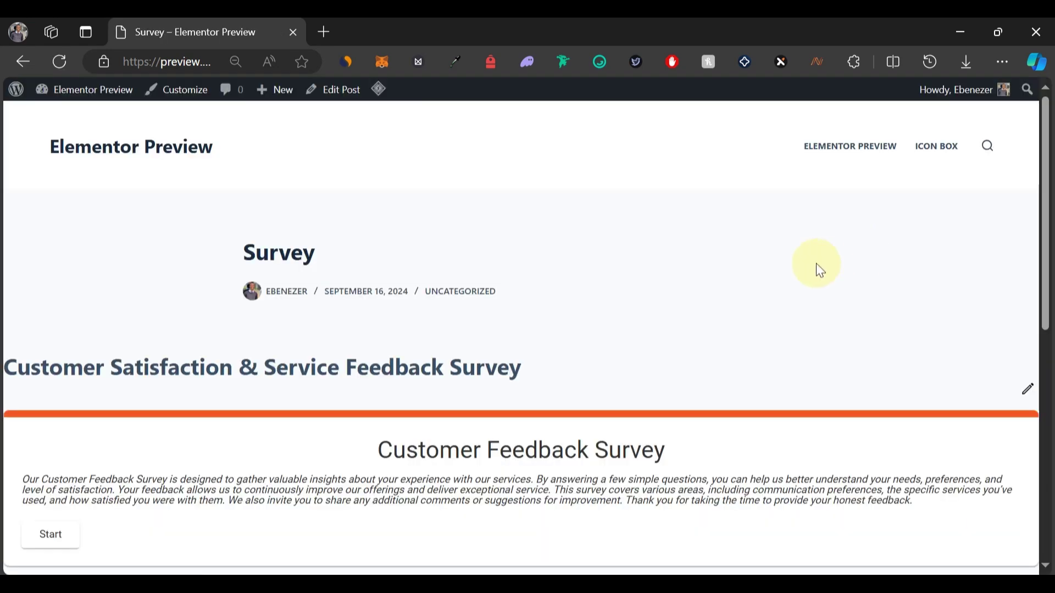
scroll(816, 266, "down", 3)
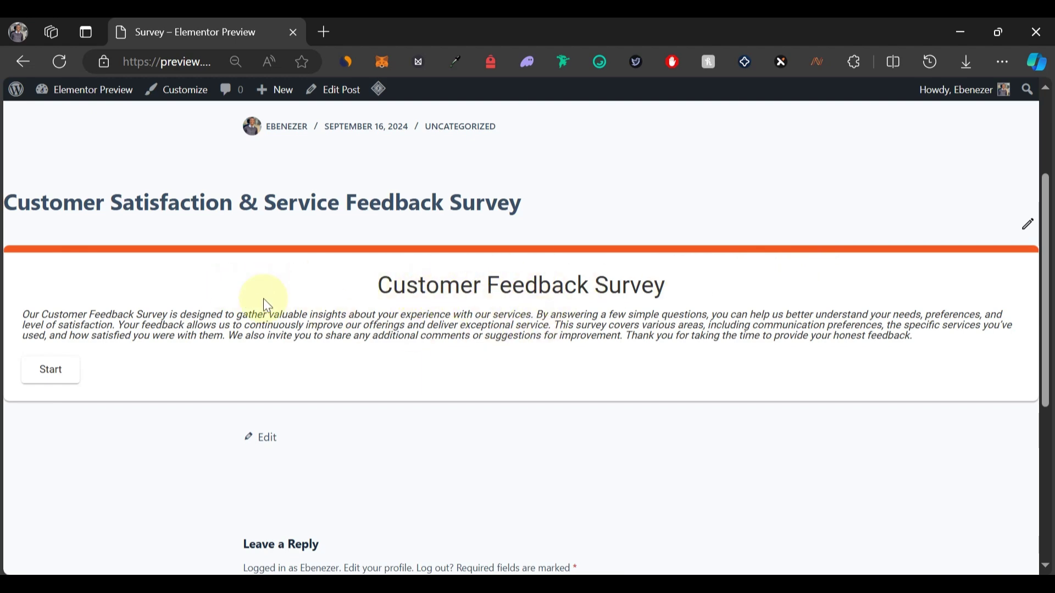
Step: Start the survey and answer its first page with Web Design, a satisfaction of 5, and Social Media
left_click(49, 380)
scroll(98, 302, "down", 2)
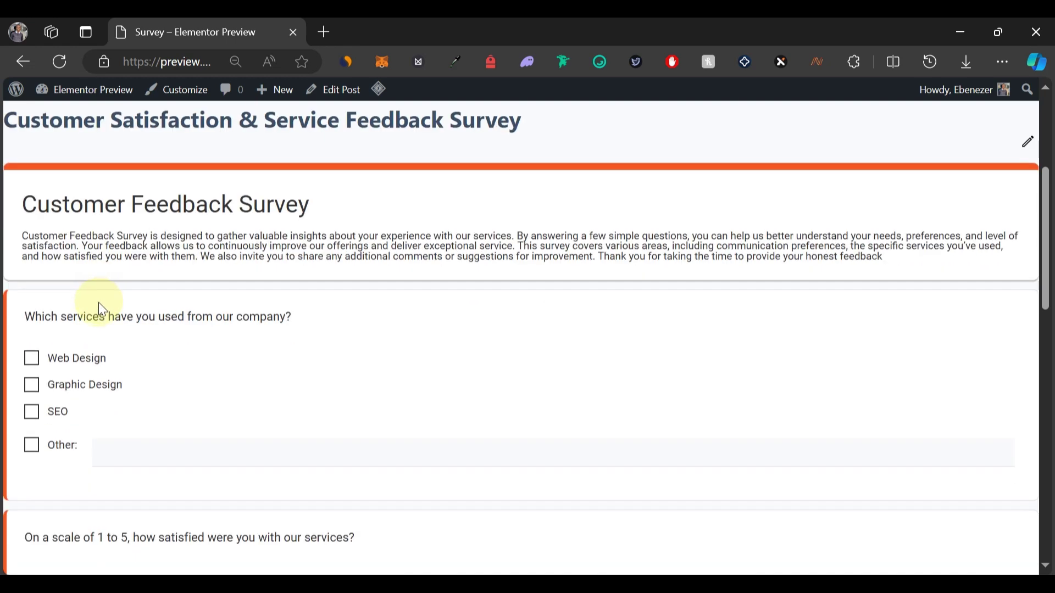
scroll(98, 302, "down", 2)
left_click(94, 276)
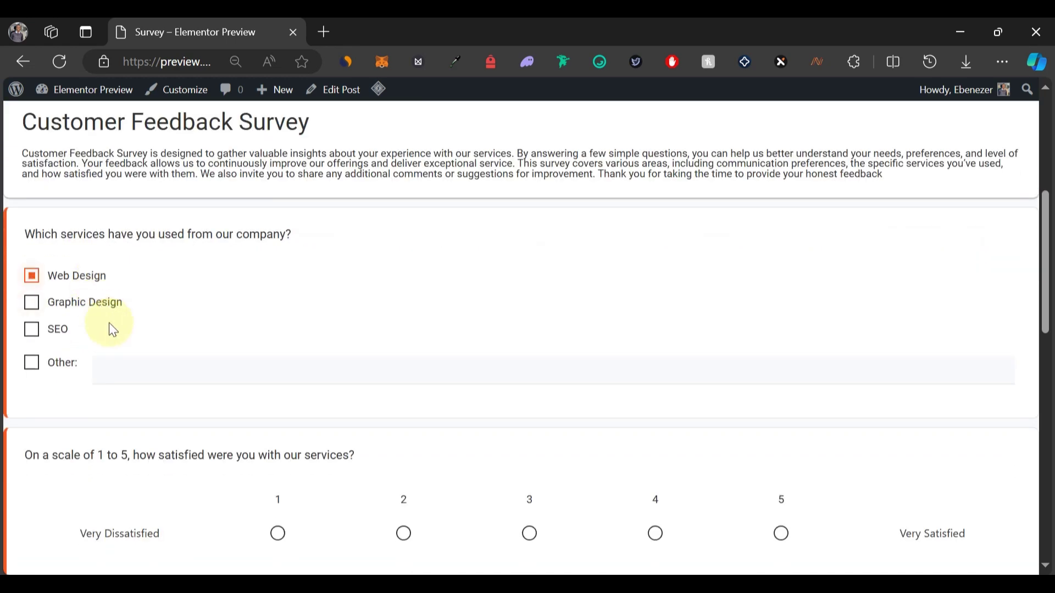
scroll(137, 338, "down", 4)
scroll(156, 341, "down", 2)
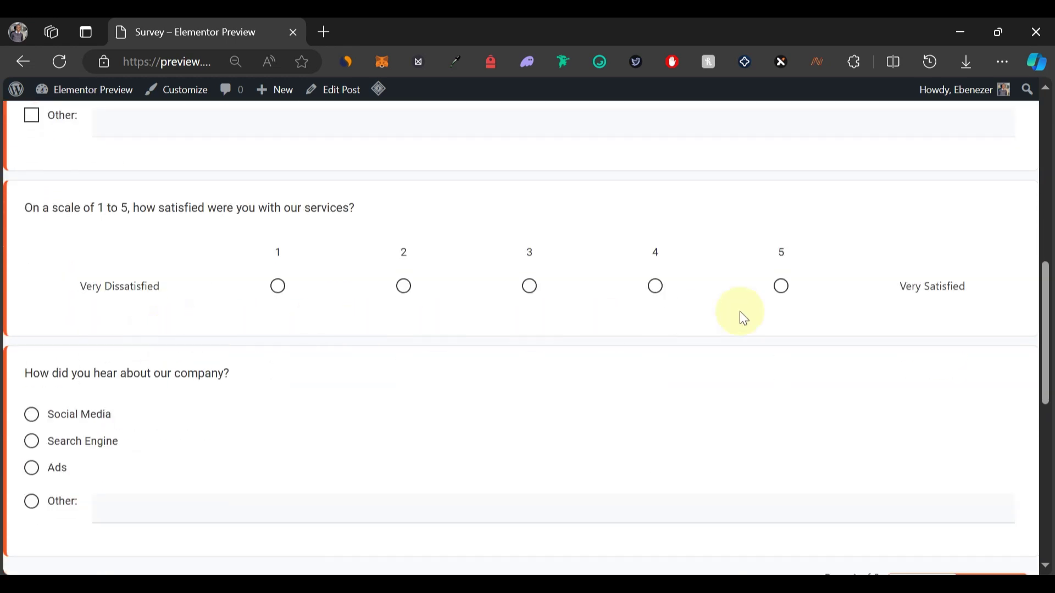
left_click(781, 286)
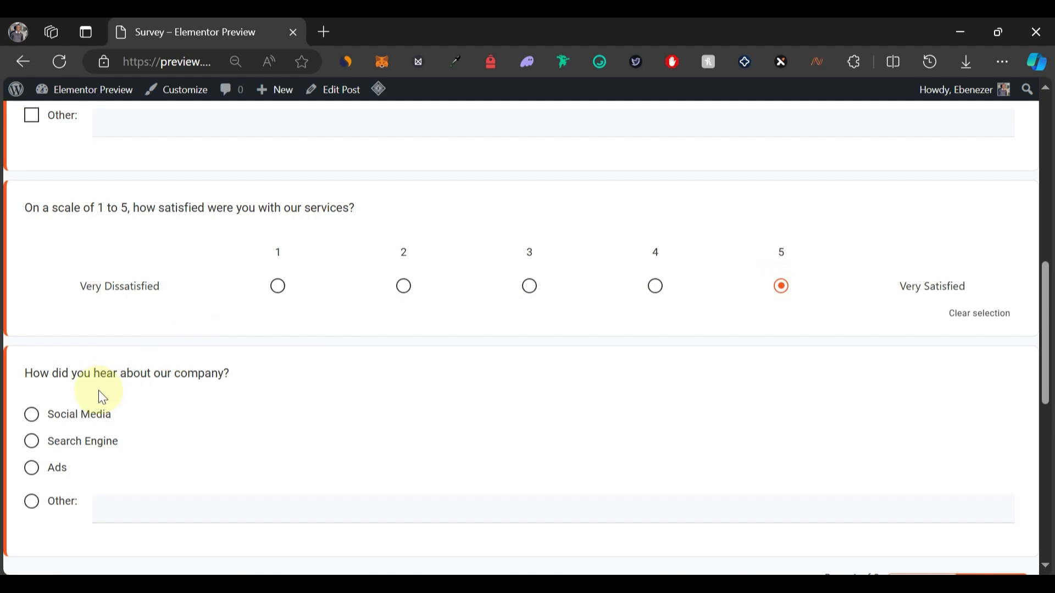
scroll(103, 384, "down", 2)
left_click(88, 334)
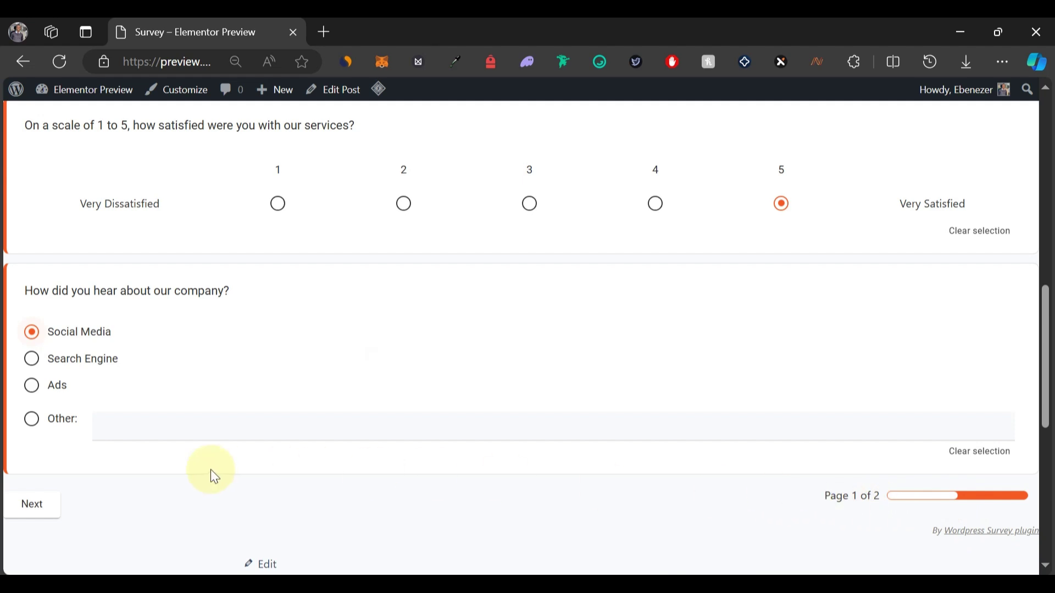
Step: Answer the survey's second page with the role Freelancer and a five-star rating, and finish the survey
left_click(44, 504)
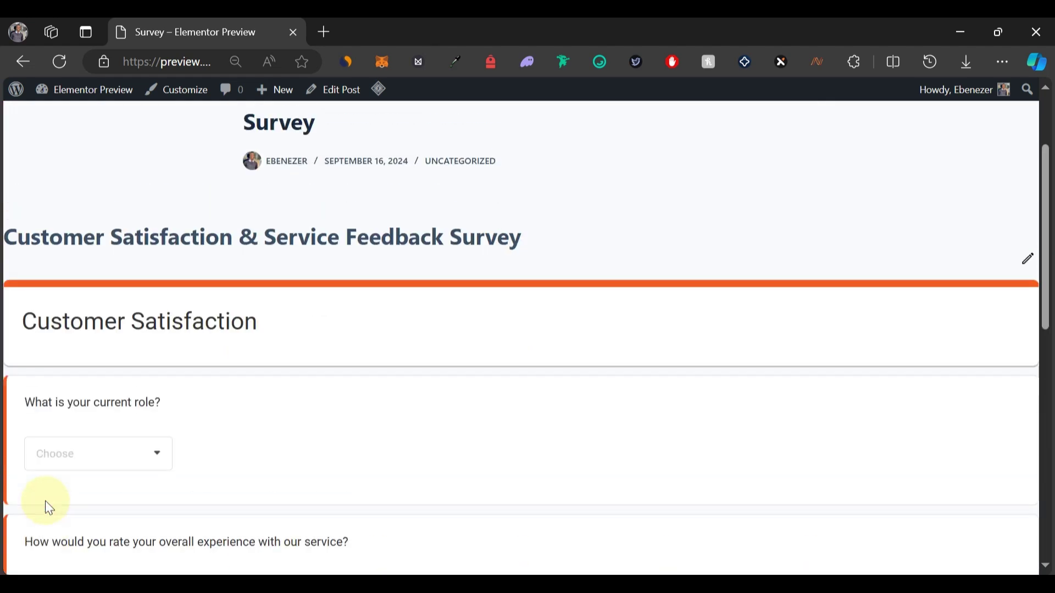
scroll(159, 305, "down", 3)
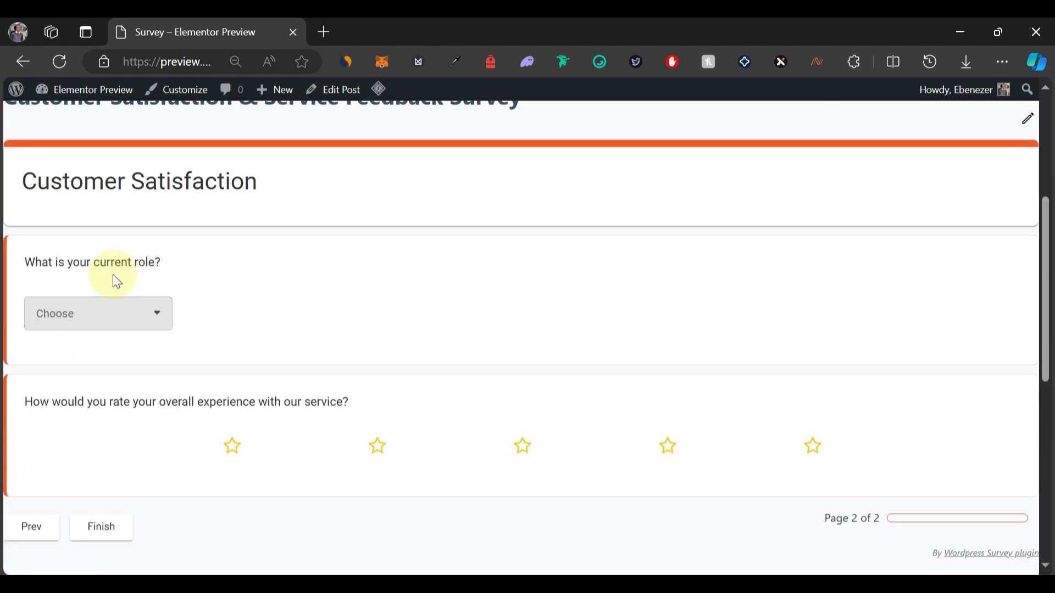
left_click(116, 324)
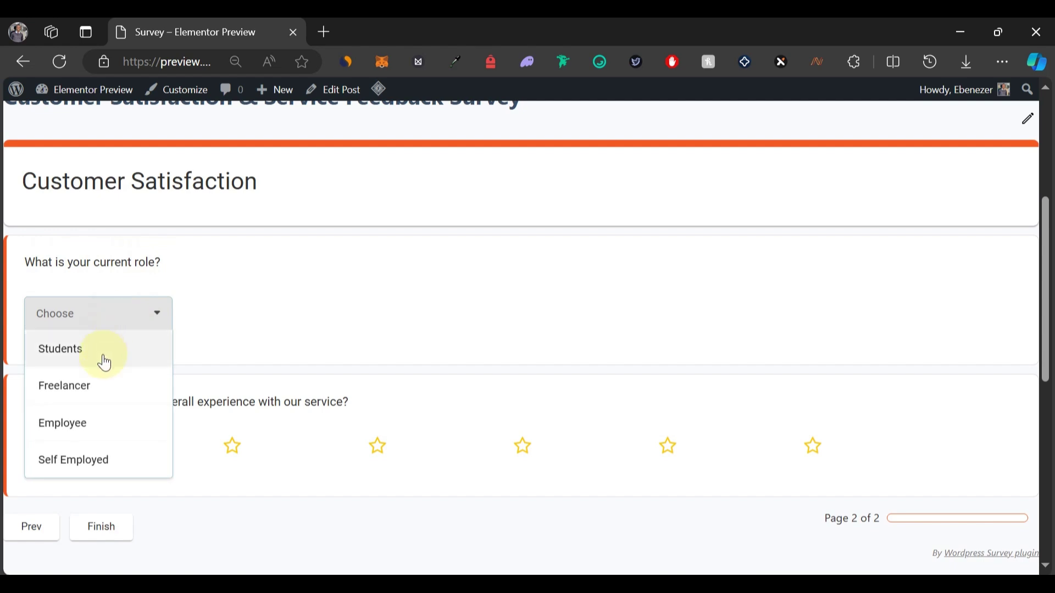
left_click(96, 391)
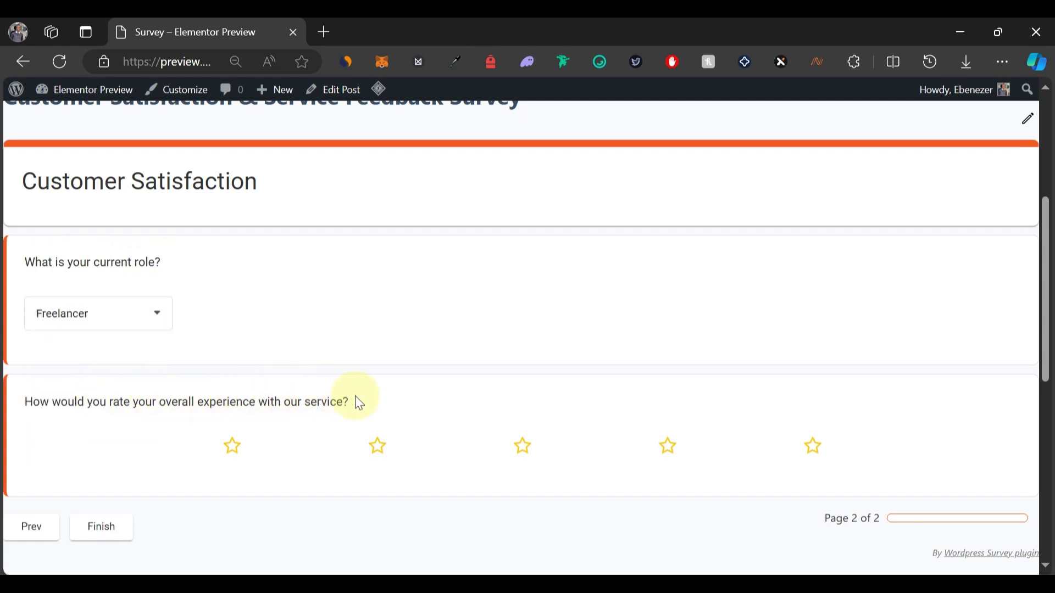
left_click(811, 445)
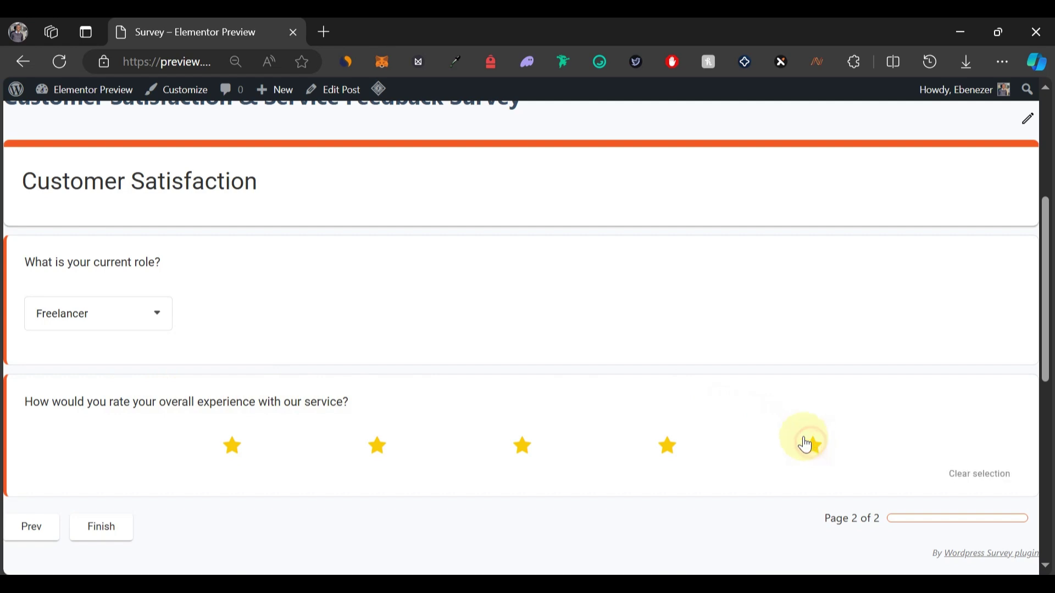
scroll(341, 384, "down", 3)
left_click(123, 366)
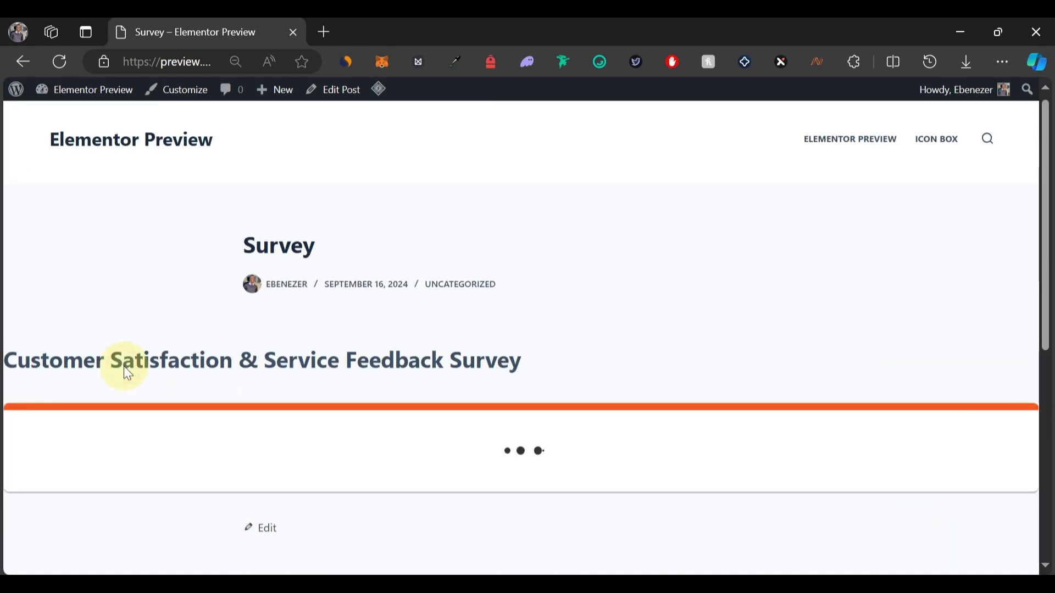
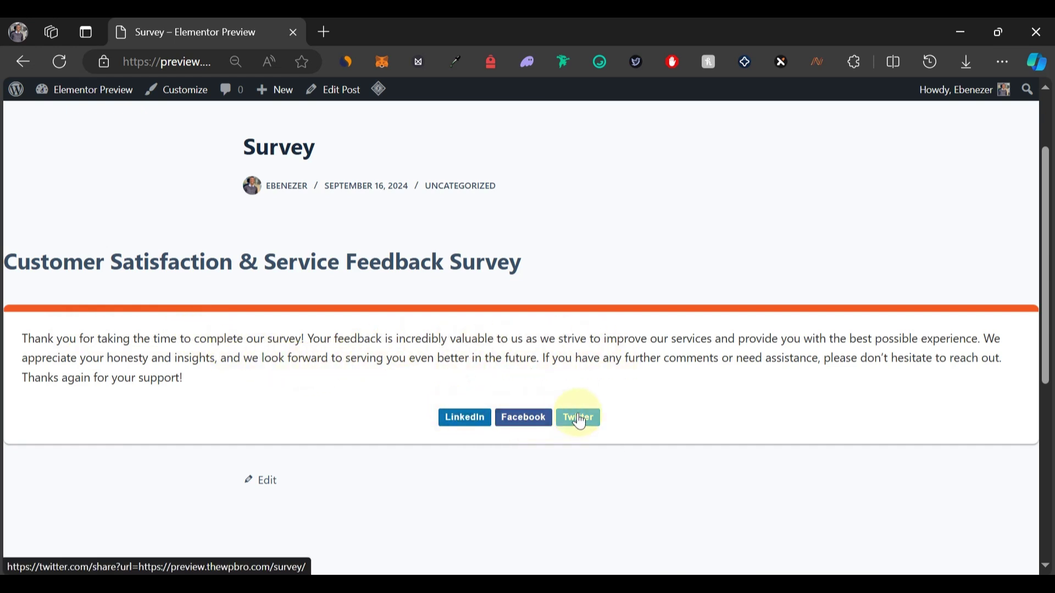
scroll(607, 345, "down", 3)
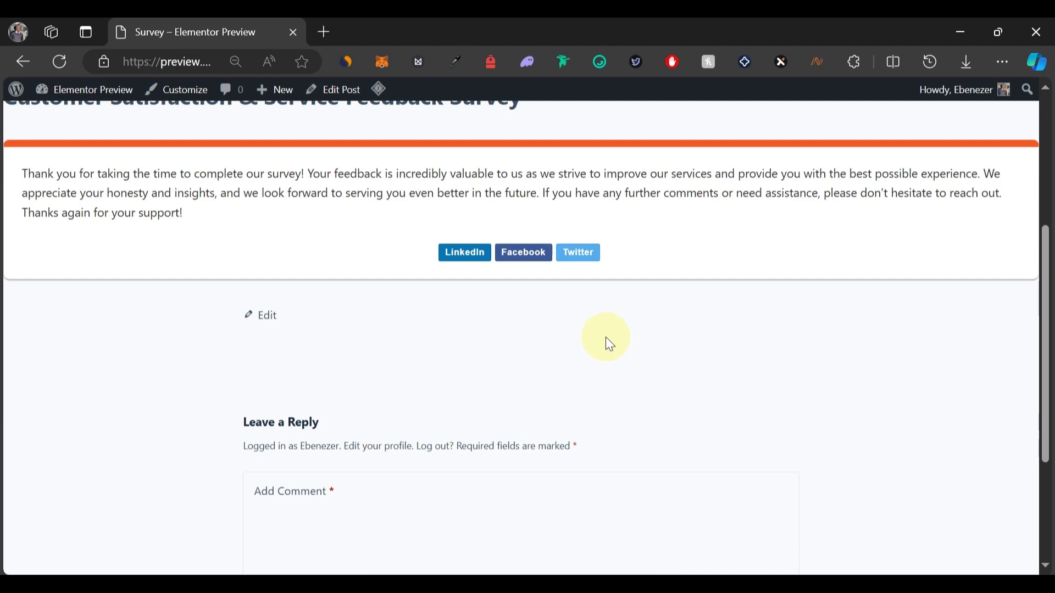
Step: Return to the WordPress dashboard and start a new popup in Survey Maker's Popup Survey section
scroll(605, 338, "up", 5)
mouse_move(55, 94)
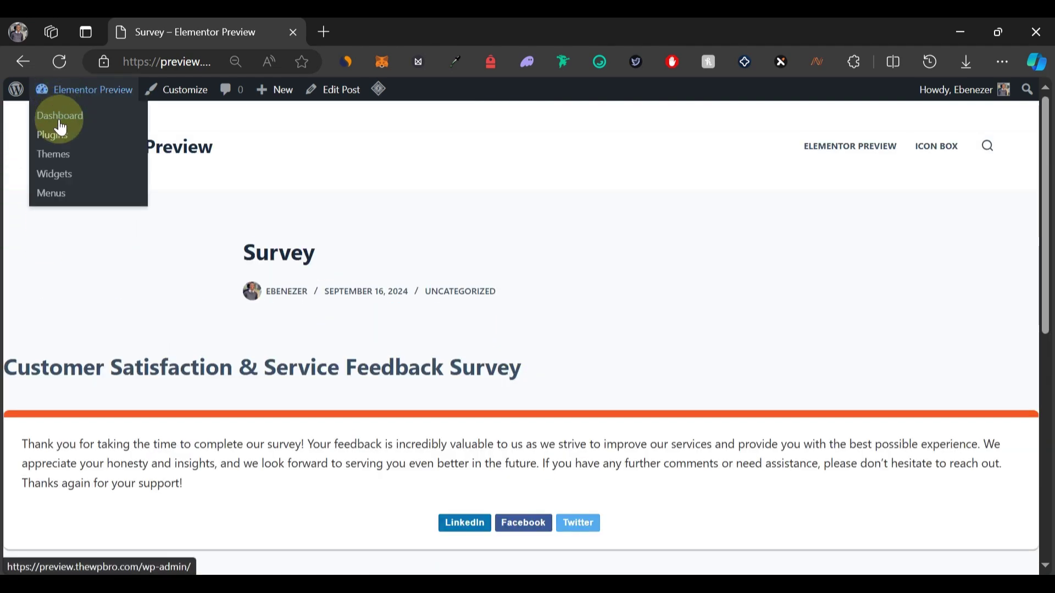
left_click(60, 123)
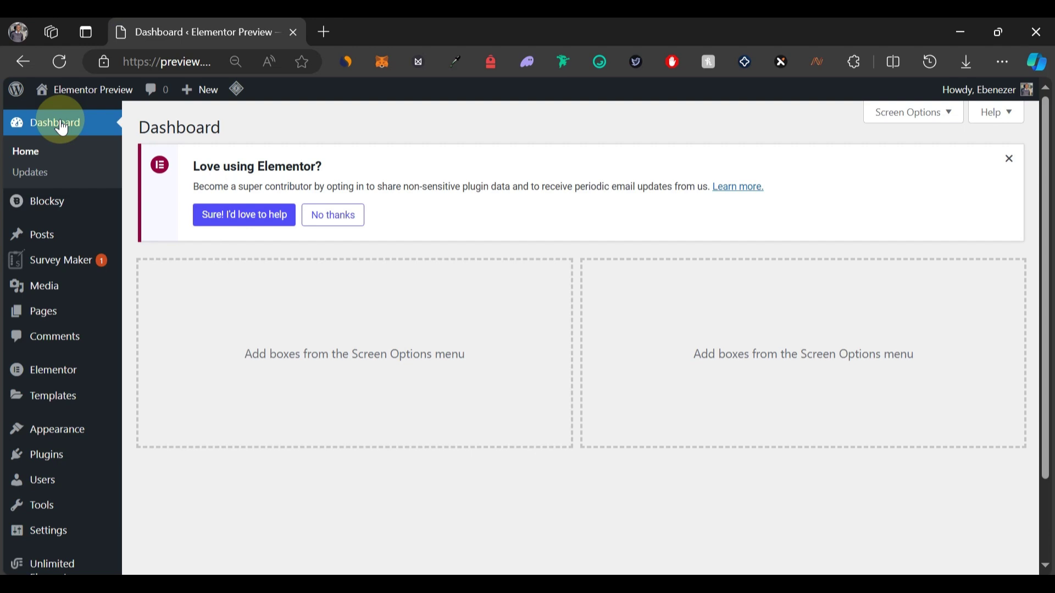
mouse_move(66, 268)
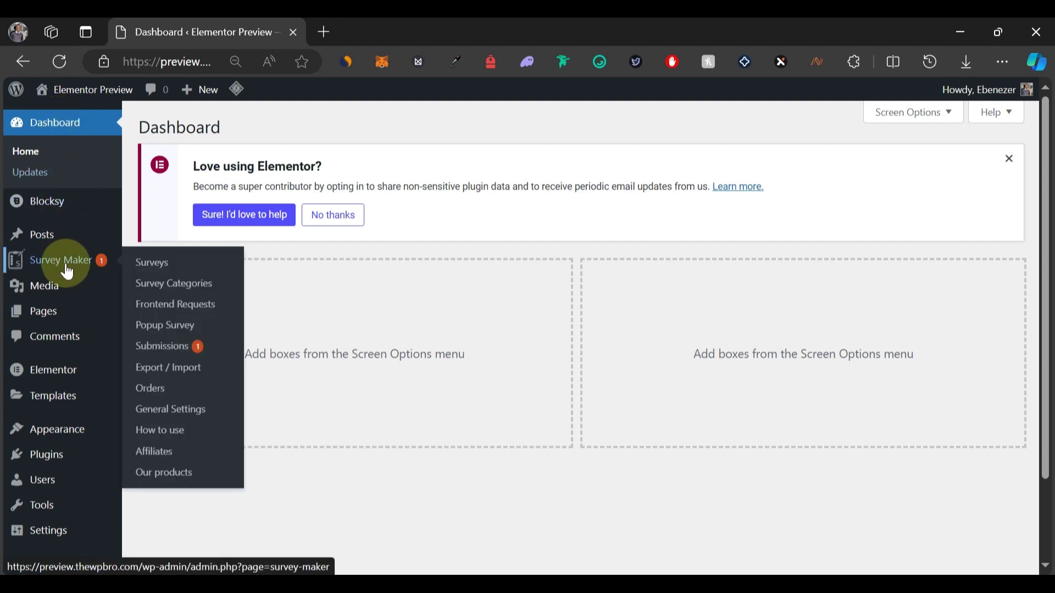
left_click(140, 328)
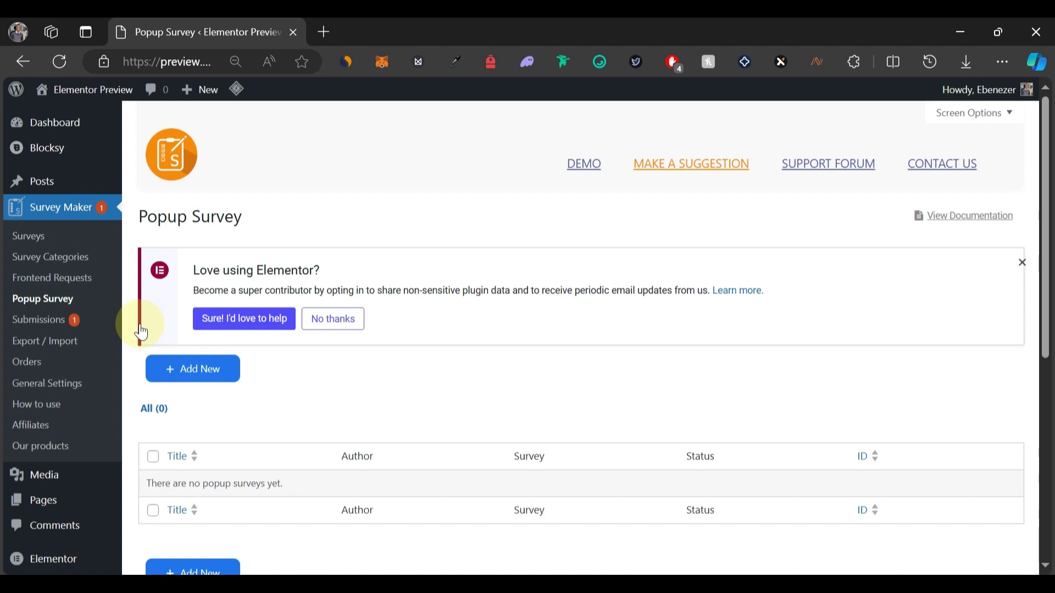
left_click(189, 378)
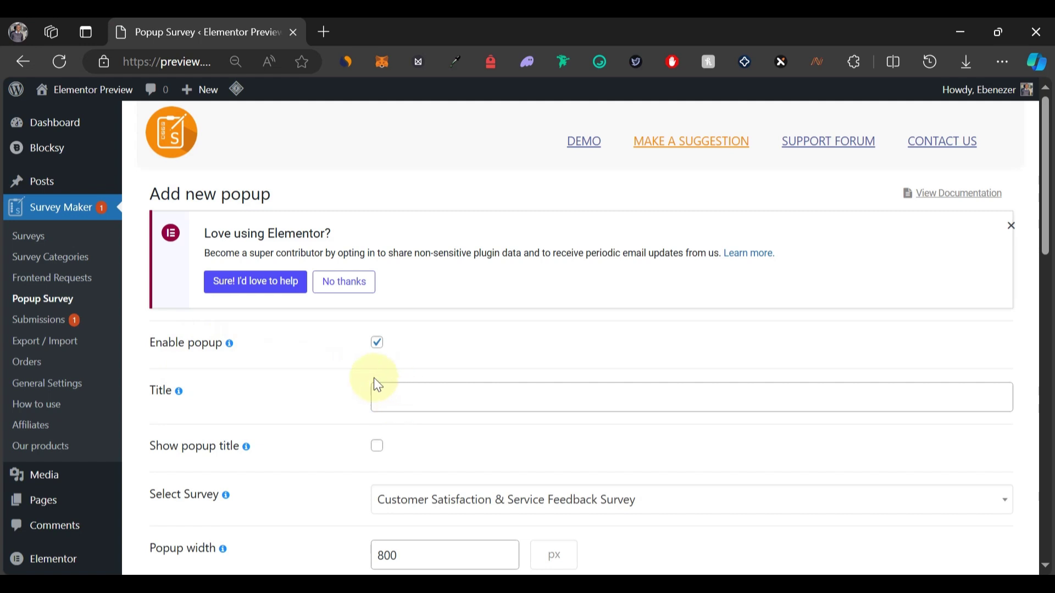
Step: Title the popup "Customer Feedback Survey" and enable showing the popup title
left_click(440, 399)
left_click(460, 488)
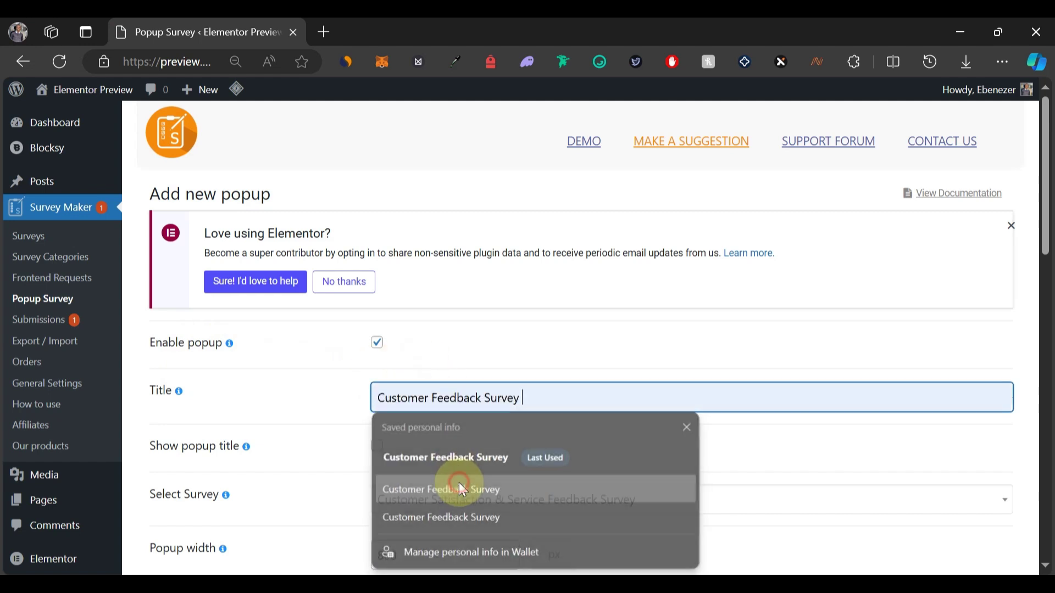
scroll(247, 379, "down", 1)
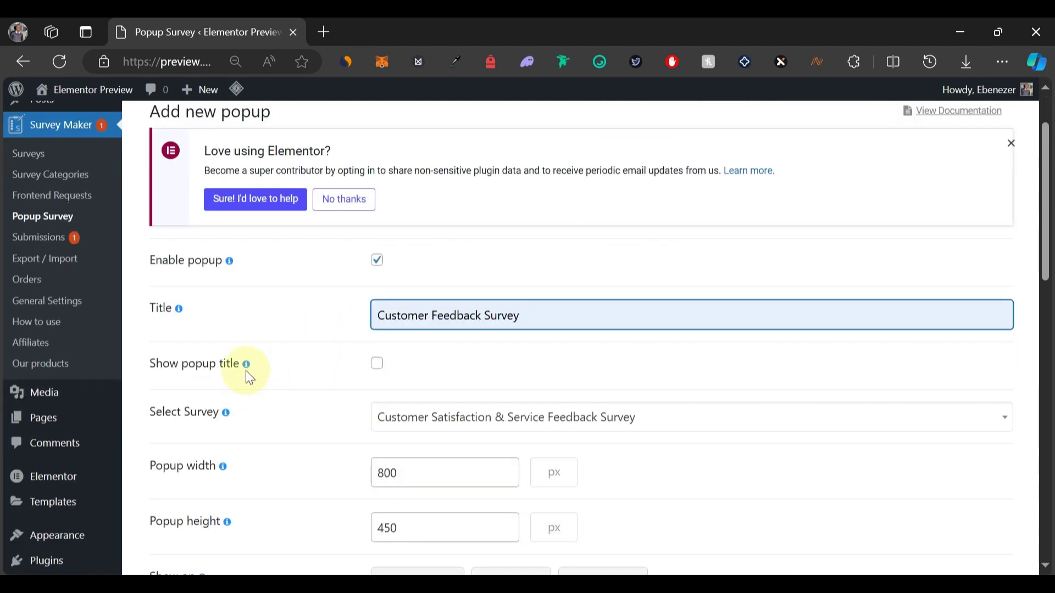
left_click(377, 366)
Step: Select the Customer Satisfaction & Service Feedback Survey as the survey shown in the popup
scroll(406, 373, "down", 3)
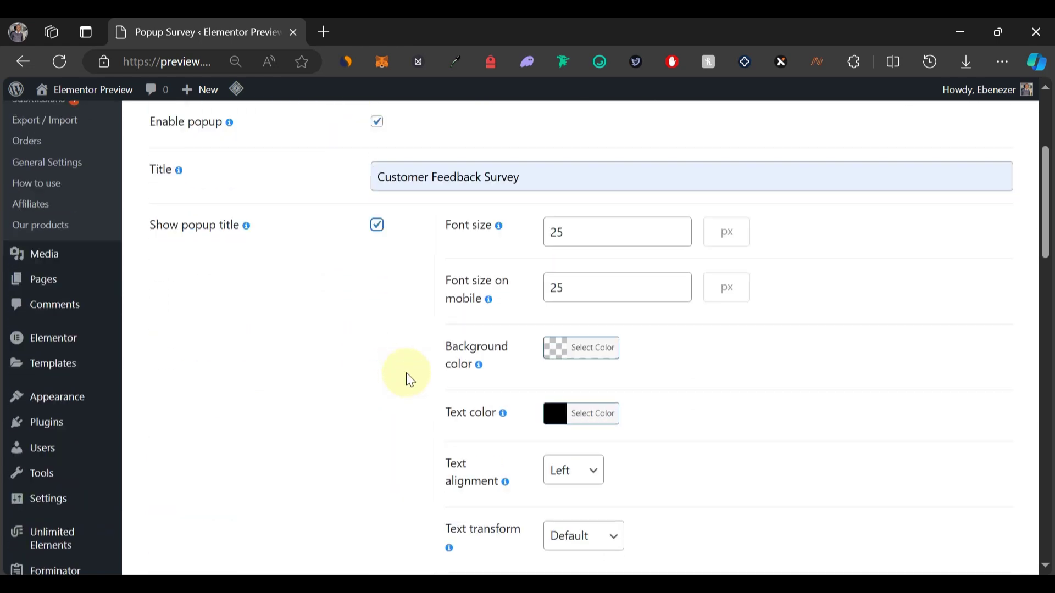
scroll(403, 358, "down", 10)
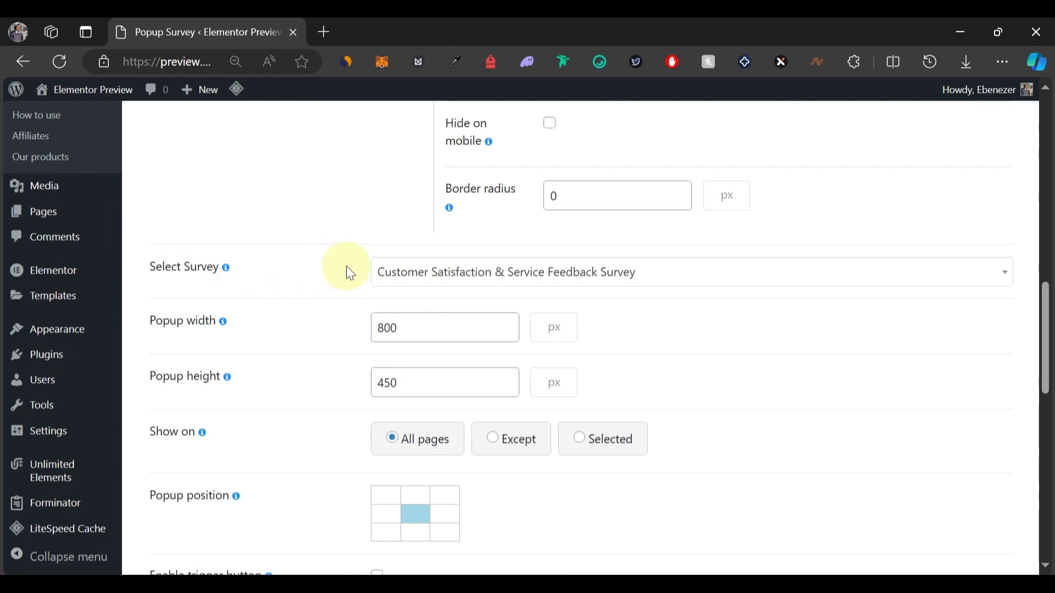
left_click(432, 281)
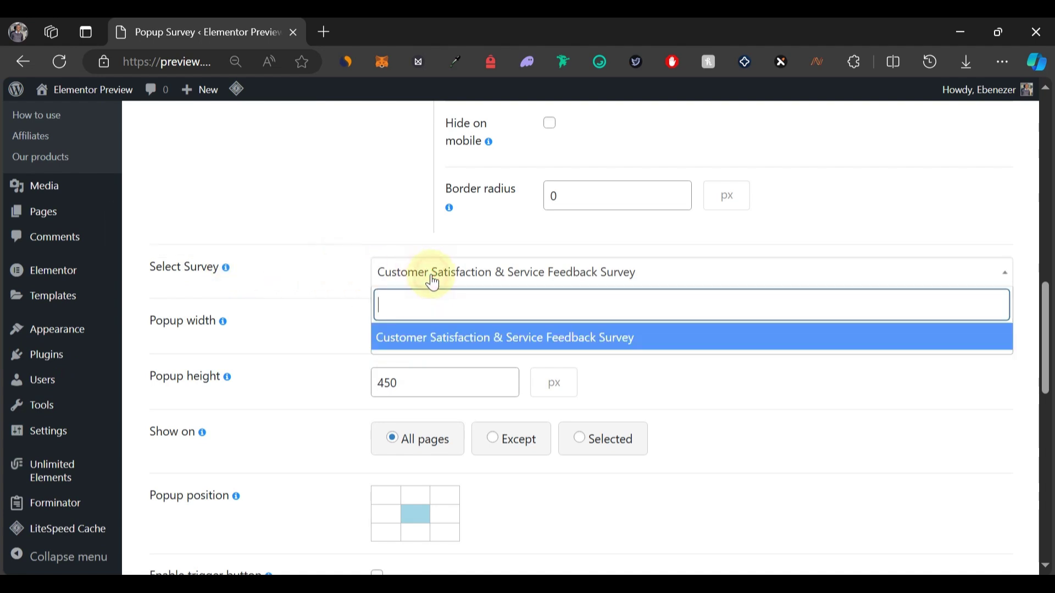
left_click(434, 336)
Step: Enable the popup's trigger button and give the button the title "Survey"
scroll(341, 348, "down", 3)
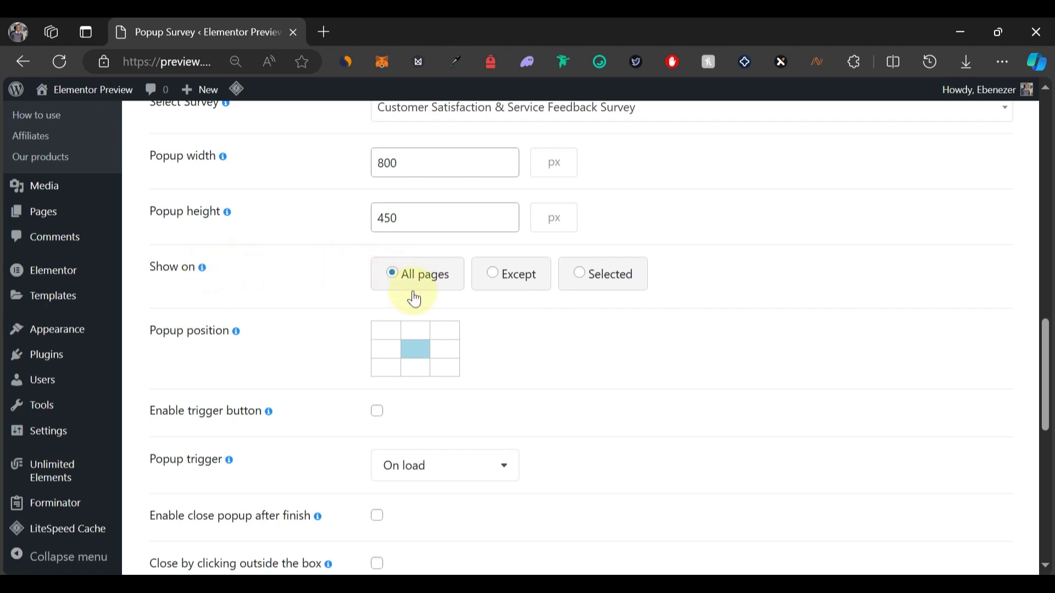
scroll(339, 375, "down", 1)
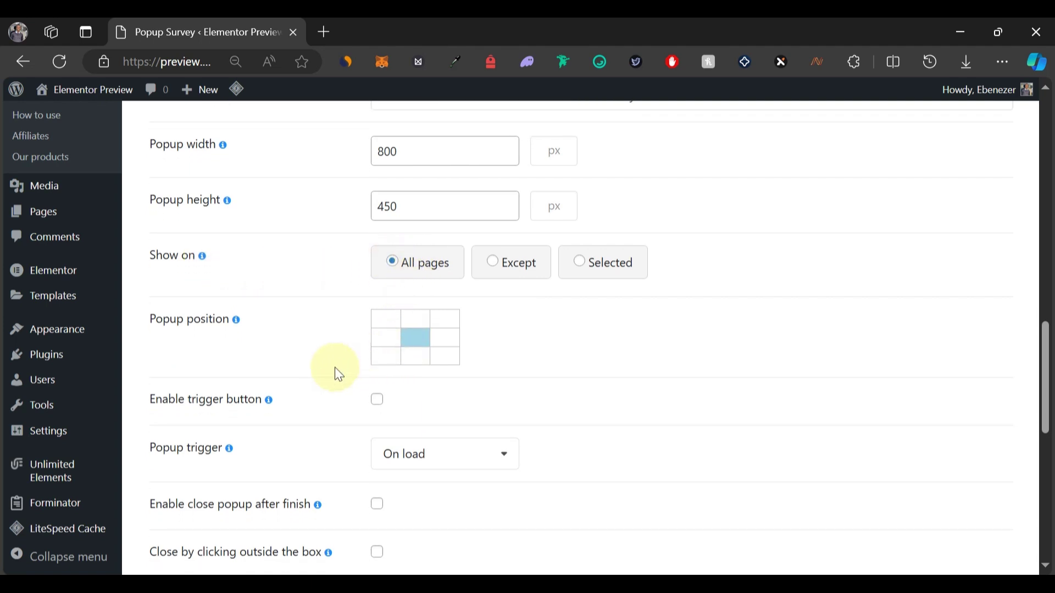
scroll(336, 370, "down", 3)
left_click(376, 331)
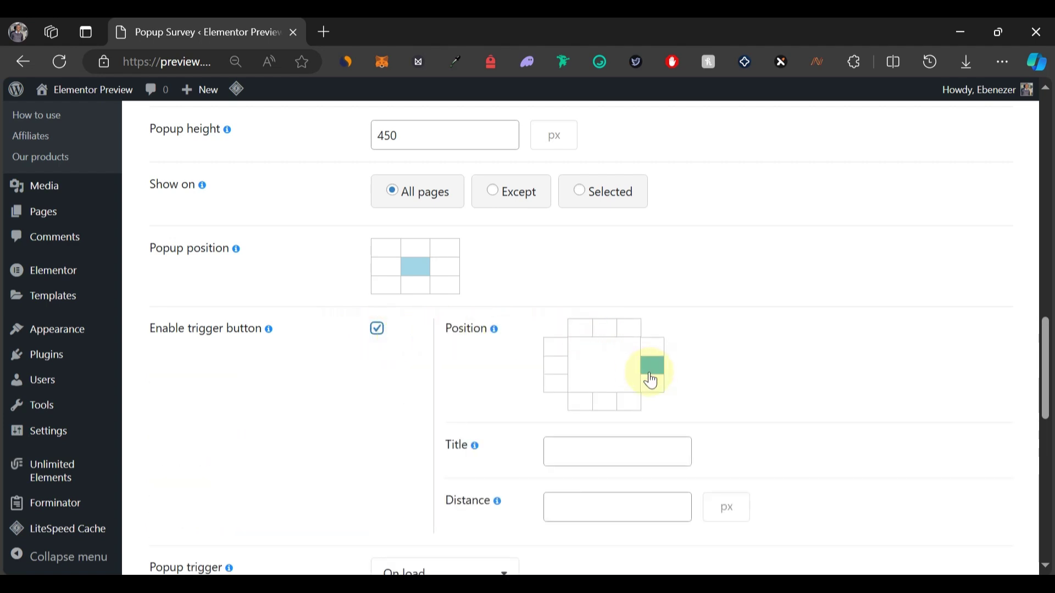
scroll(596, 423, "down", 3)
left_click(577, 362)
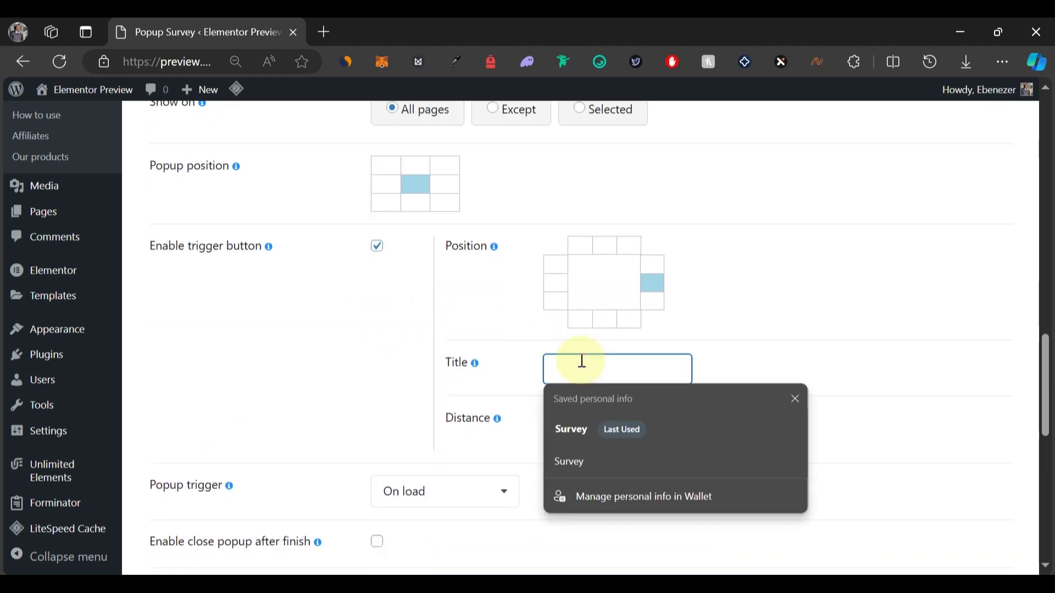
left_click(571, 430)
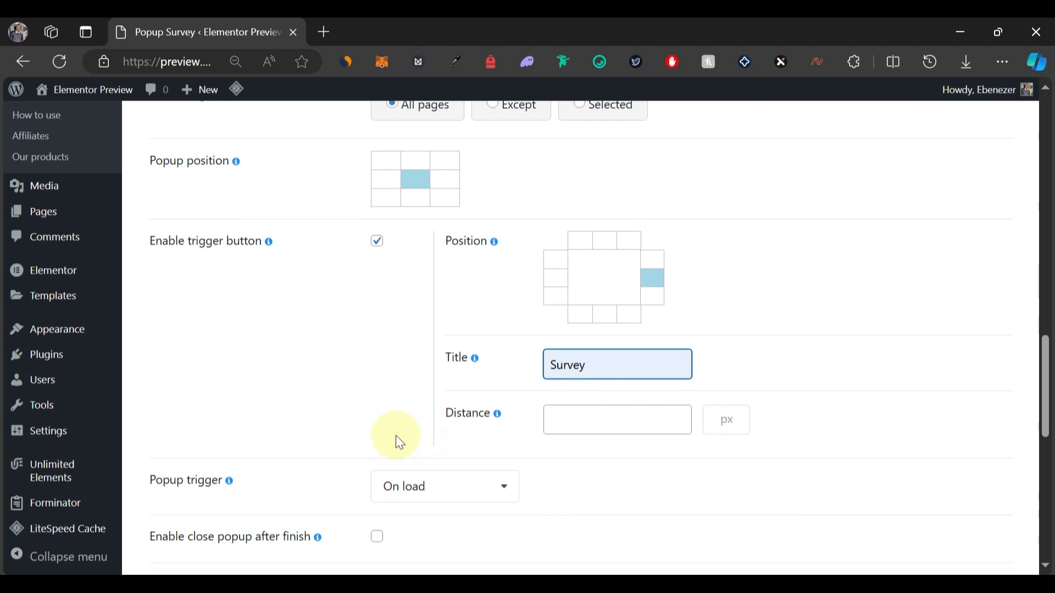
Step: Set the popup trigger to On load
scroll(395, 439, "down", 2)
left_click(415, 413)
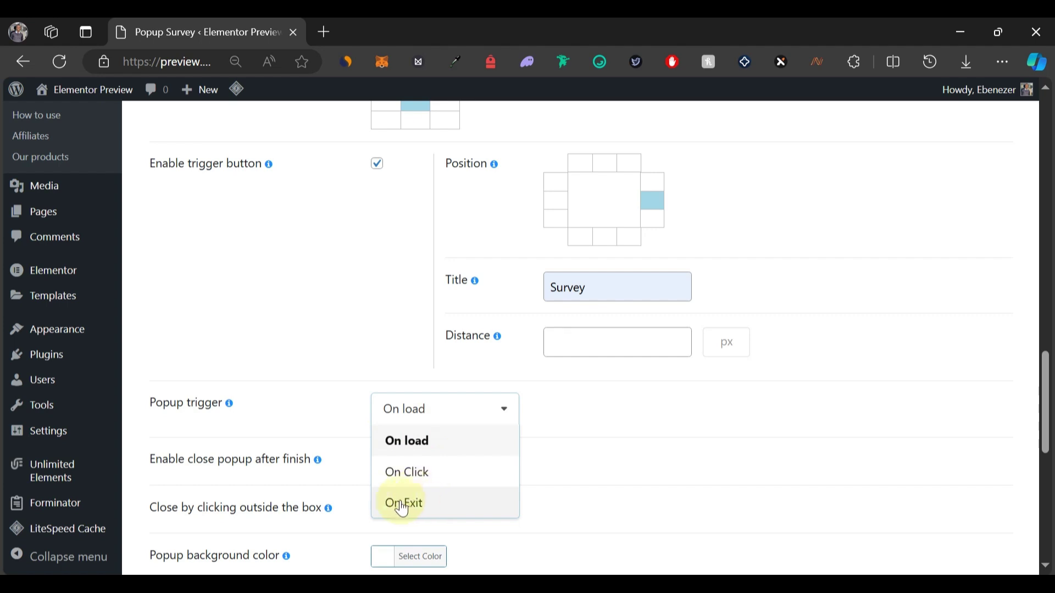
left_click(423, 450)
scroll(418, 447, "down", 4)
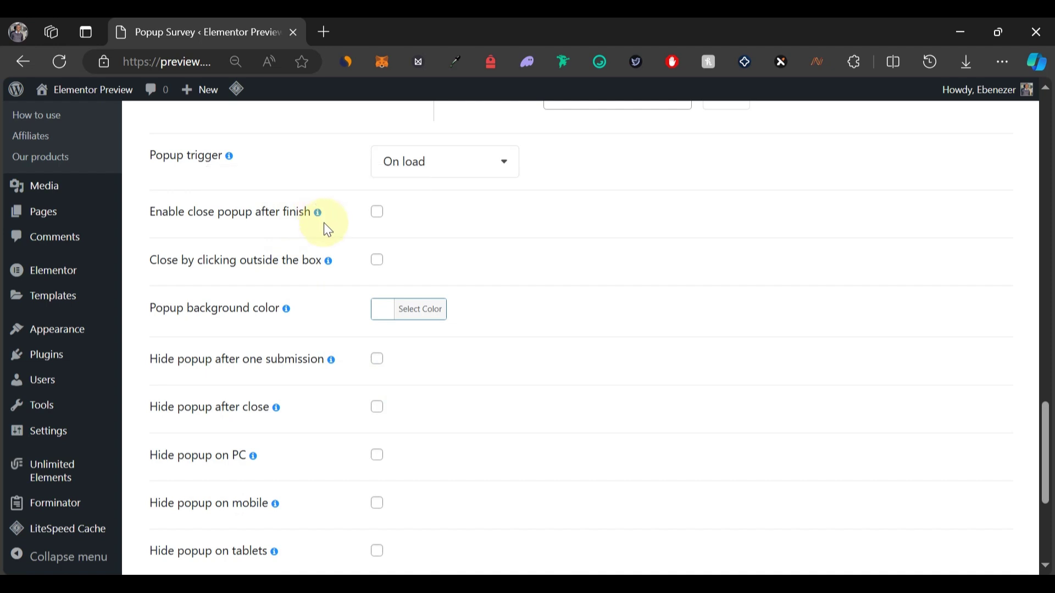
scroll(358, 233, "down", 4)
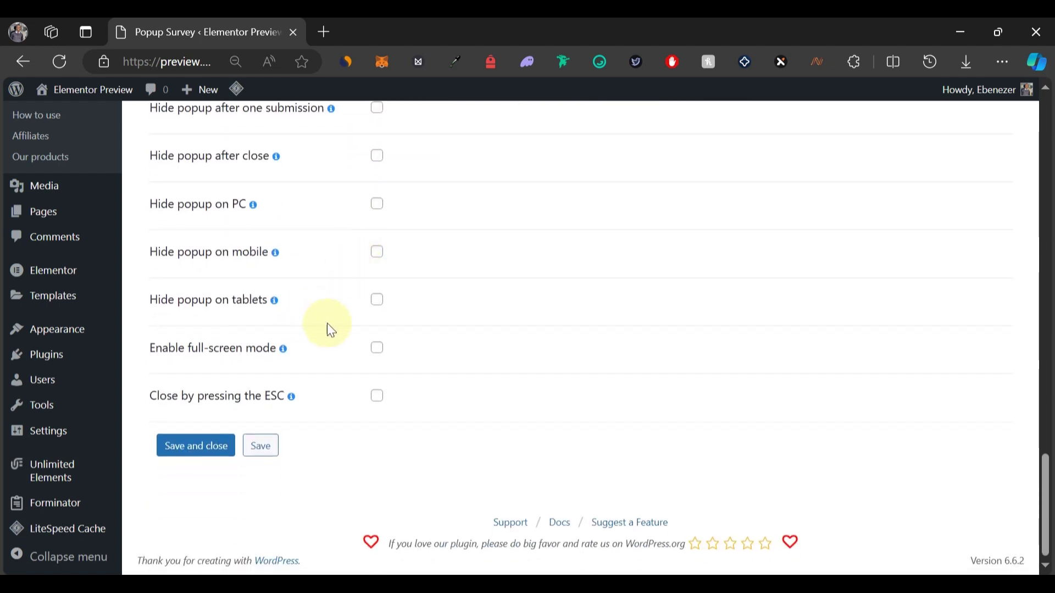
scroll(329, 345, "up", 5)
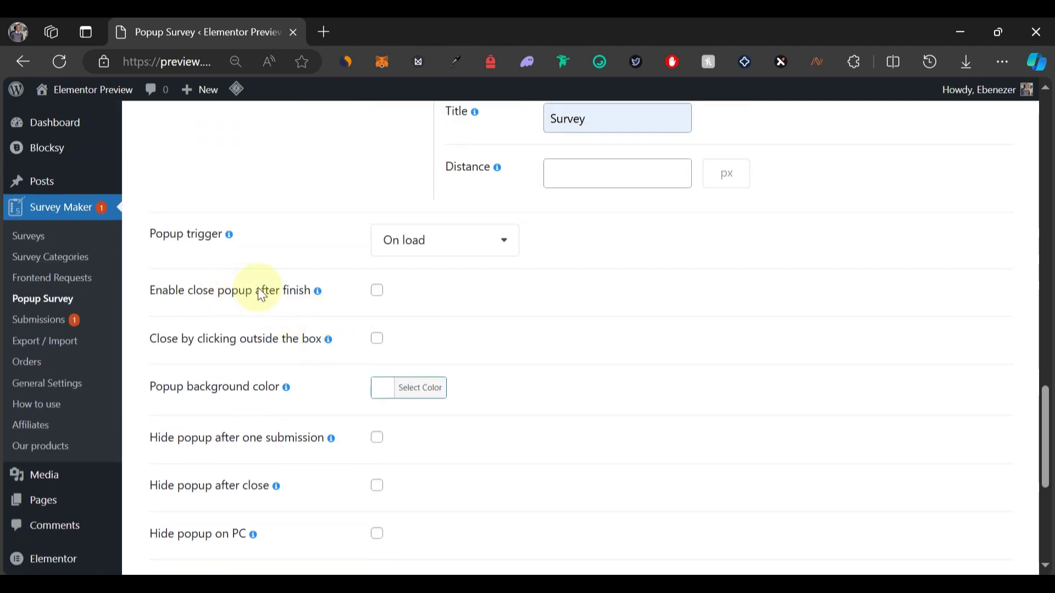
left_click(373, 291)
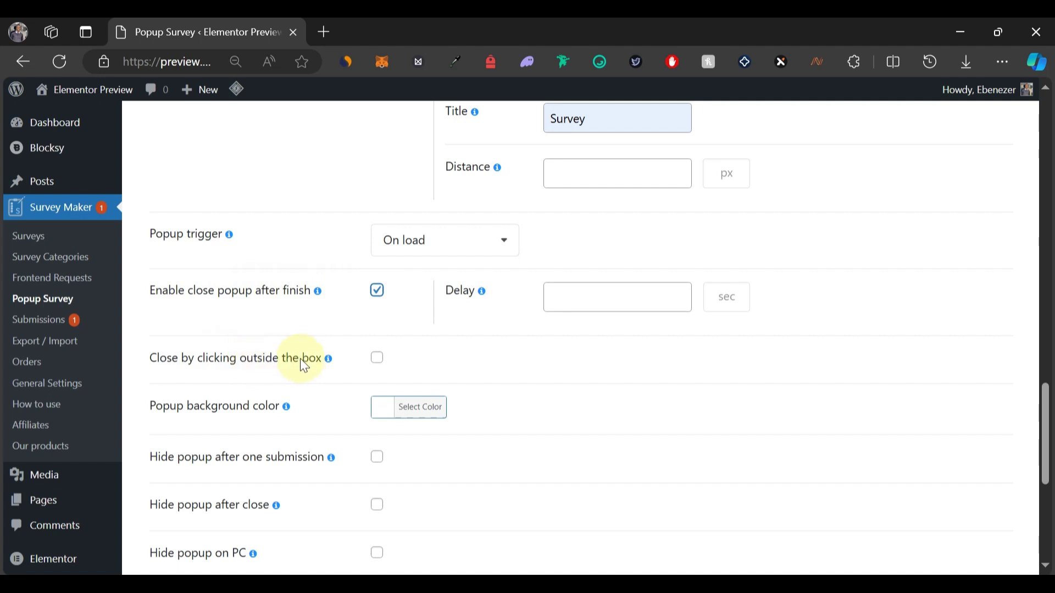
left_click(385, 359)
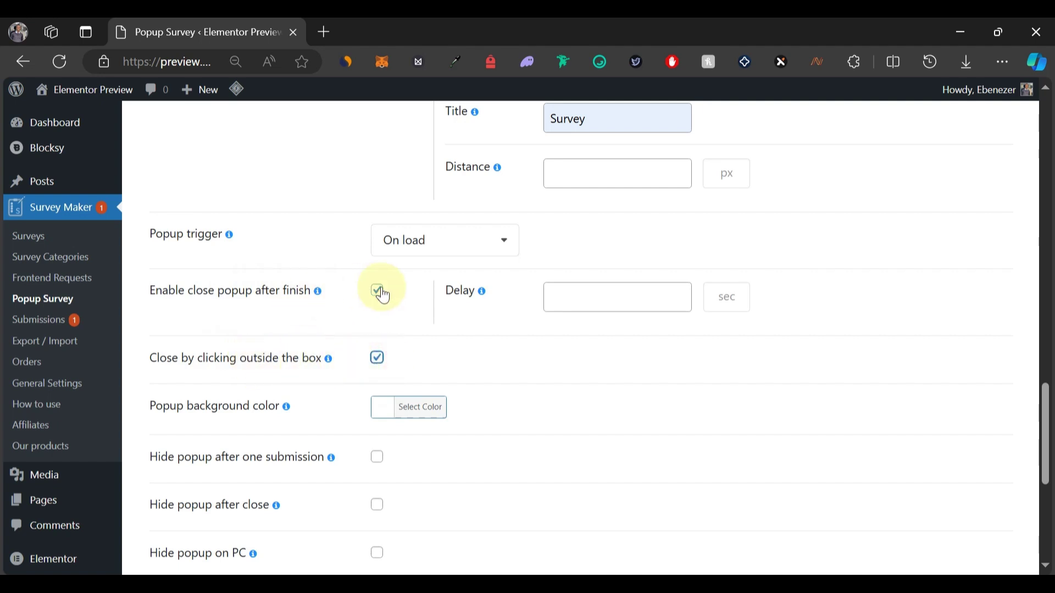
scroll(278, 394, "down", 3)
scroll(277, 396, "down", 2)
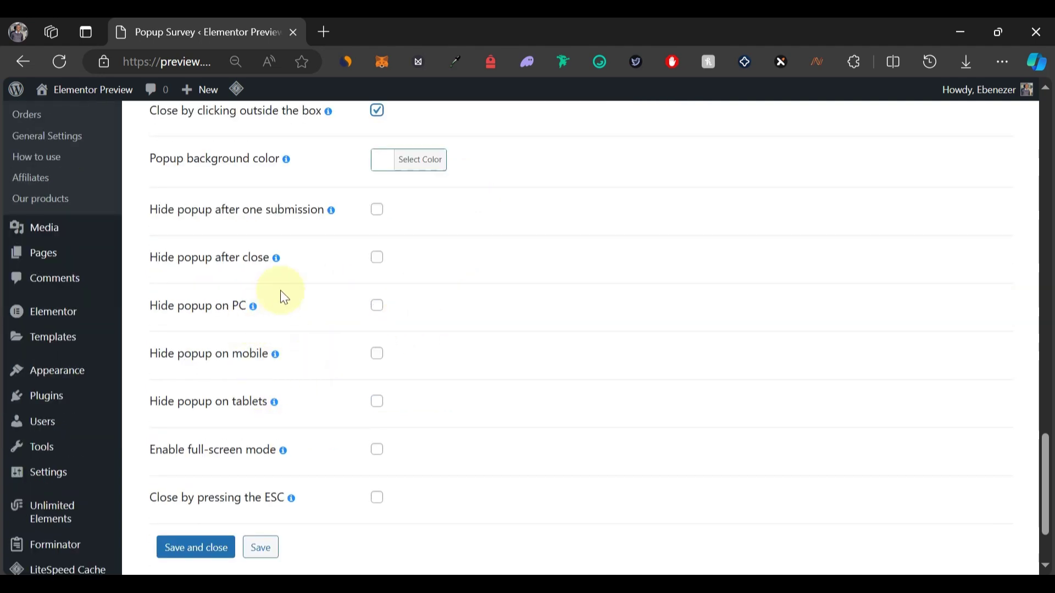
scroll(352, 318, "up", 3)
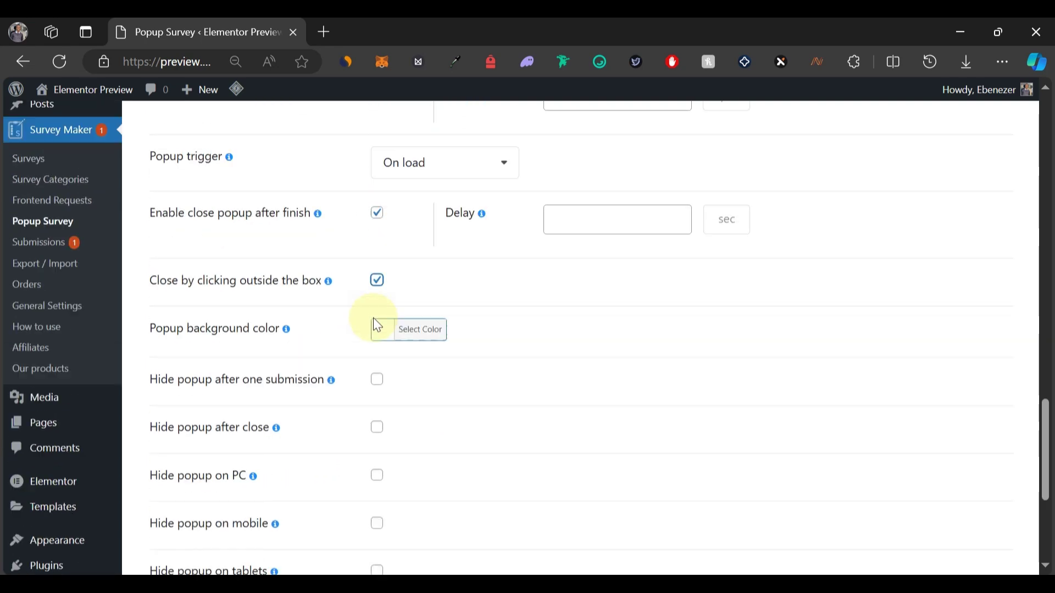
scroll(373, 317, "up", 1)
left_click(377, 290)
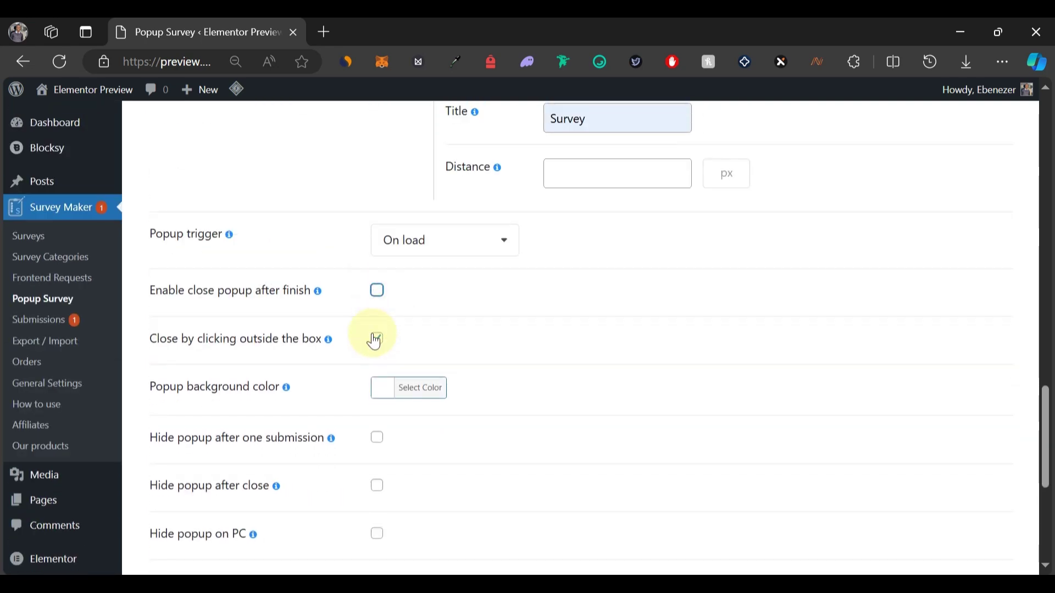
left_click(377, 338)
Step: Save and close the popup, and open preview.thewpbro.com in an InPrivate browser window
scroll(269, 365, "down", 6)
left_click(220, 444)
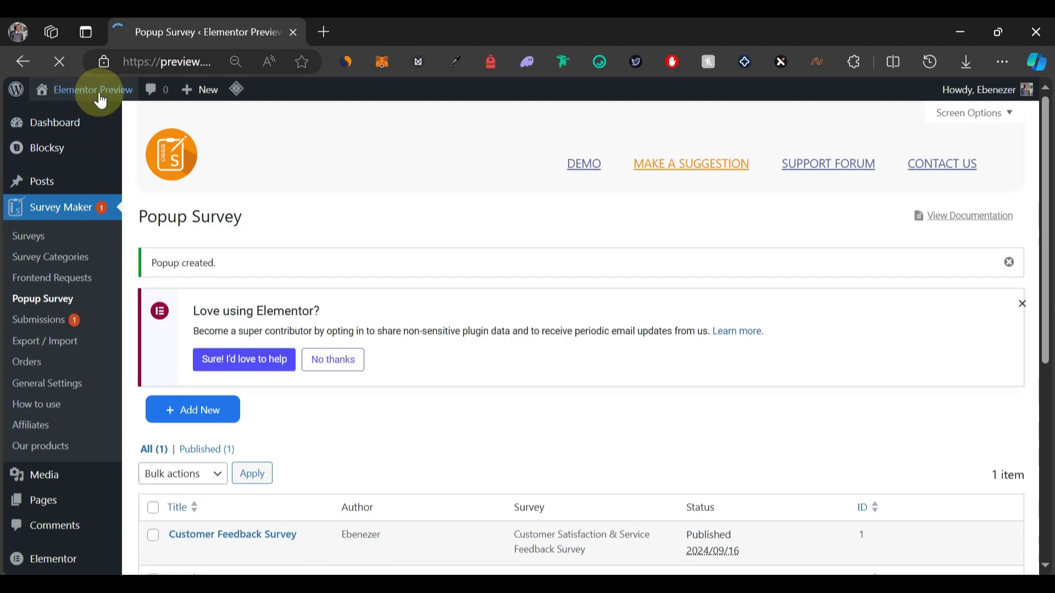
mouse_move(100, 100)
right_click(88, 119)
key("Escape")
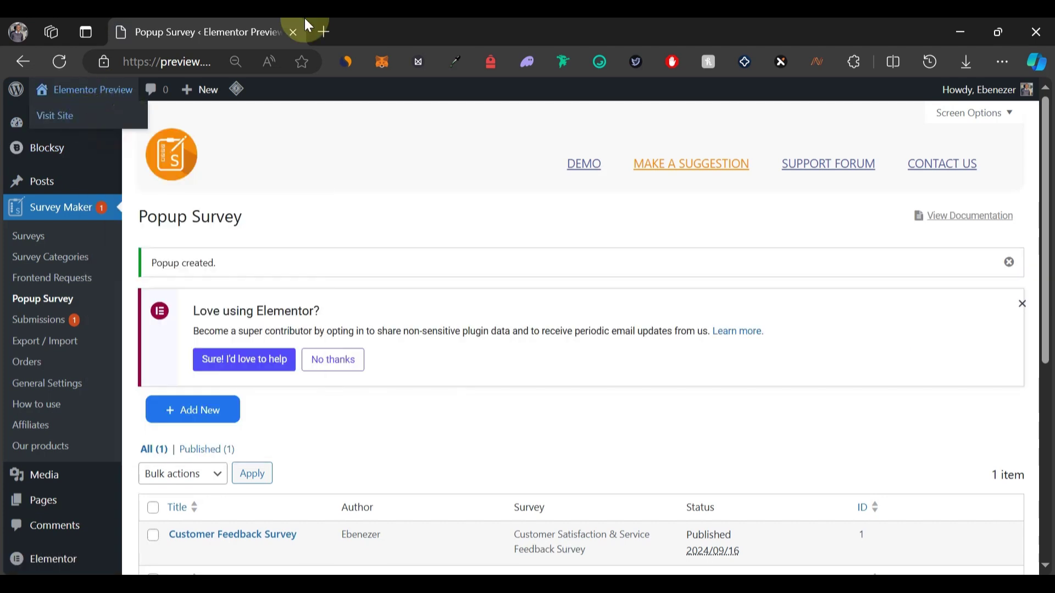
left_click(334, 23)
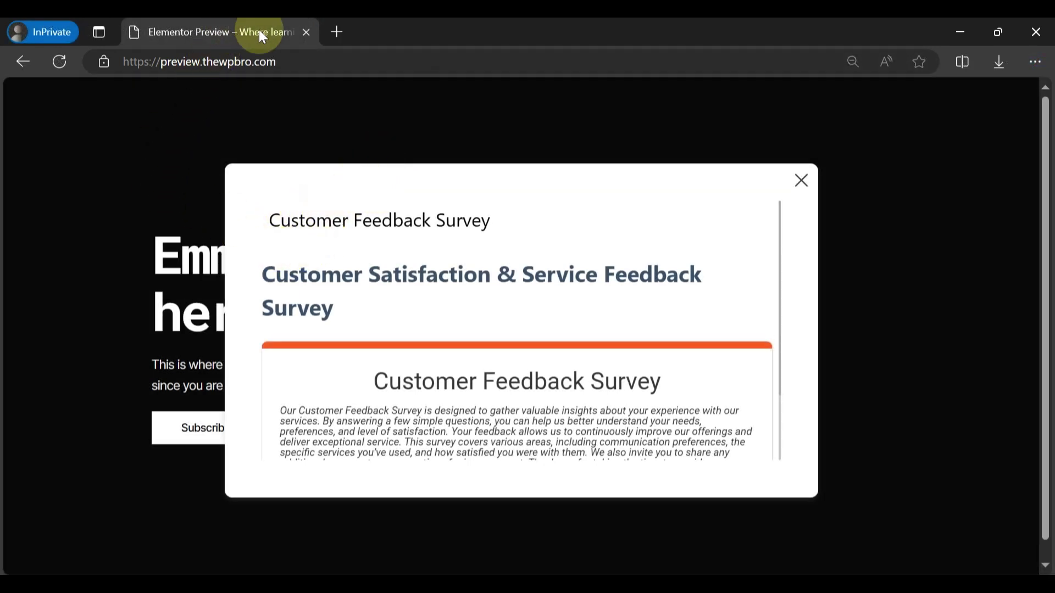
Step: Start the survey in the popup, answer Web Design, a satisfaction of 5 and Search Engine, and continue to the second page
scroll(352, 286, "down", 2)
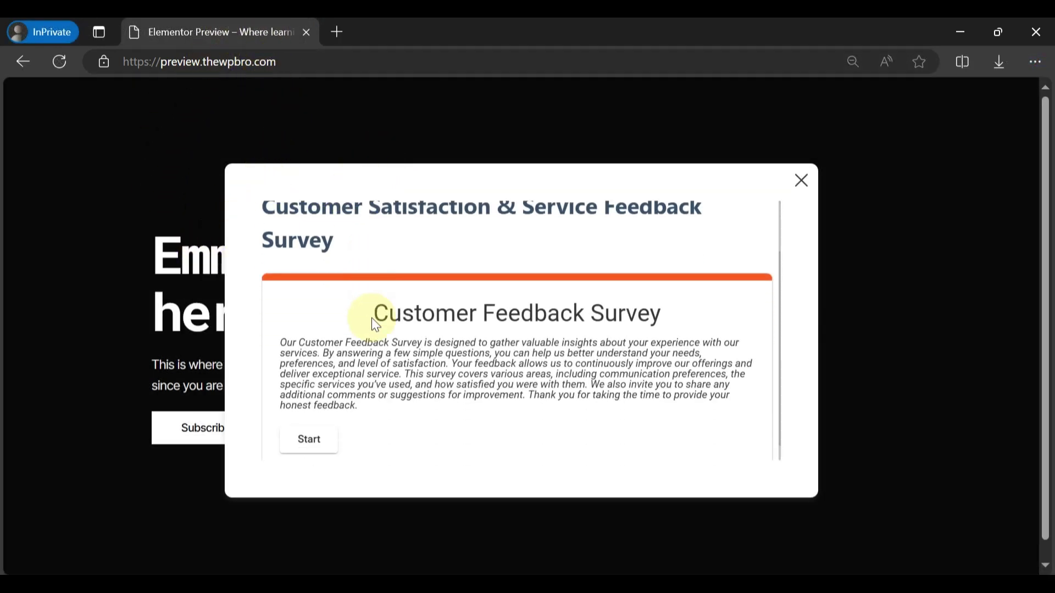
left_click(307, 419)
scroll(368, 338, "down", 8)
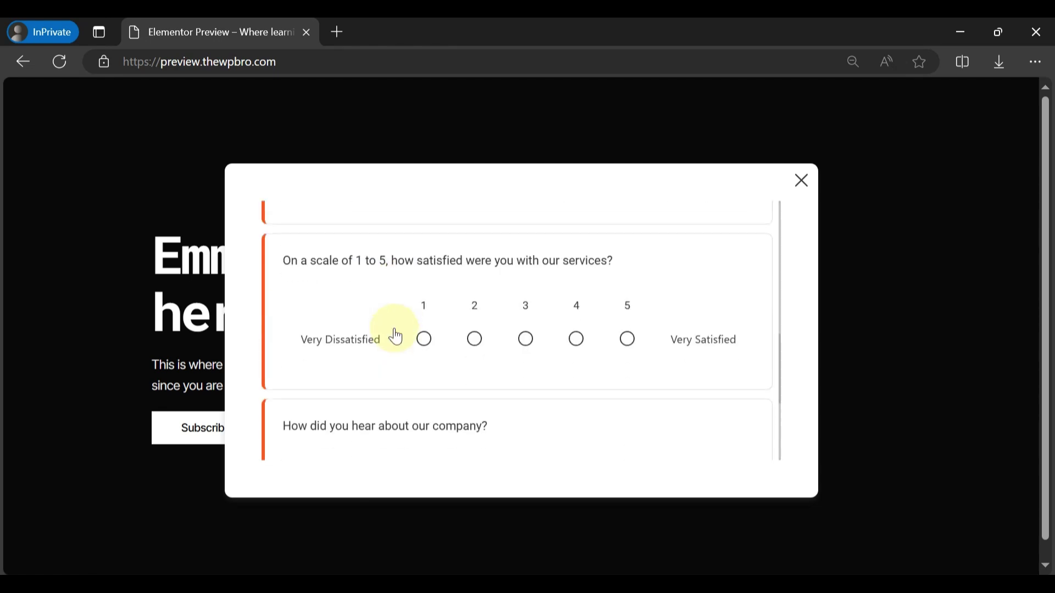
scroll(344, 309, "up", 4)
scroll(336, 324, "up", 1)
left_click(319, 330)
scroll(341, 334, "down", 4)
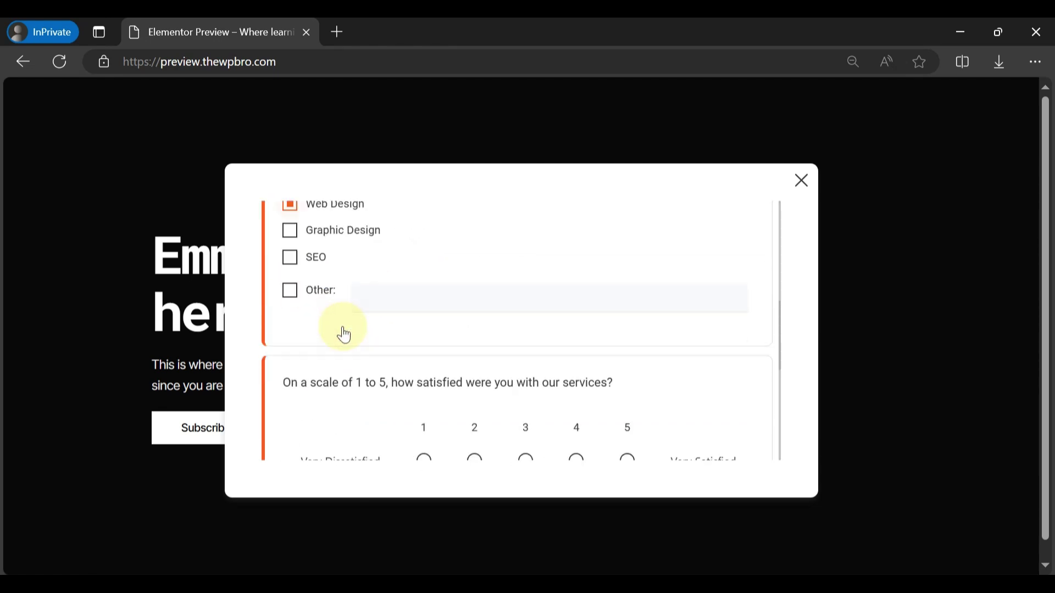
left_click(626, 336)
scroll(330, 331, "down", 3)
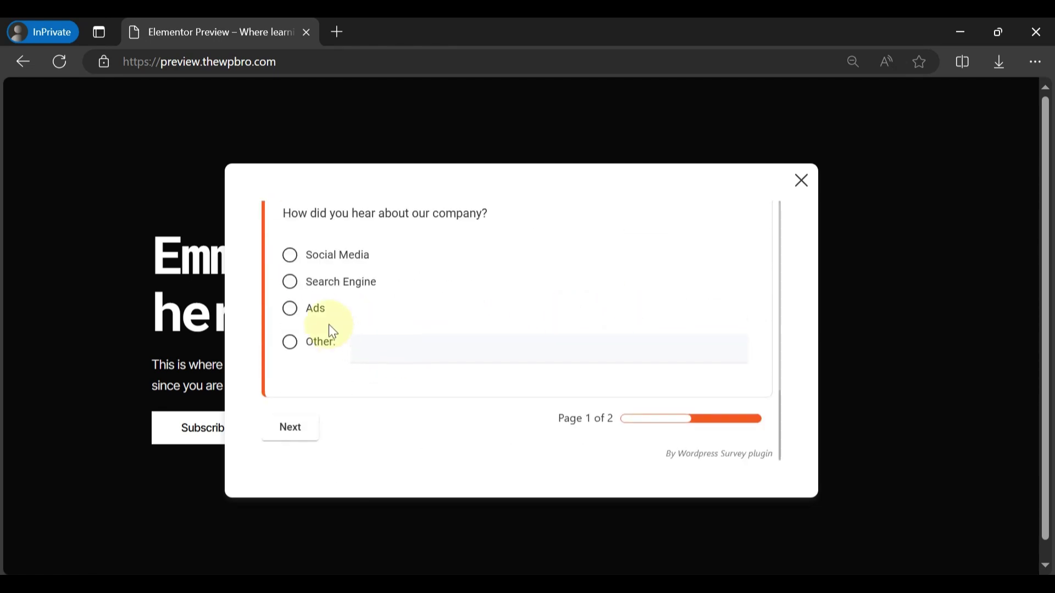
left_click(339, 283)
left_click(297, 427)
Step: Answer the popup survey's second page with the role Students and a five-star rating, finish it, and view the thank-you message
left_click(649, 357)
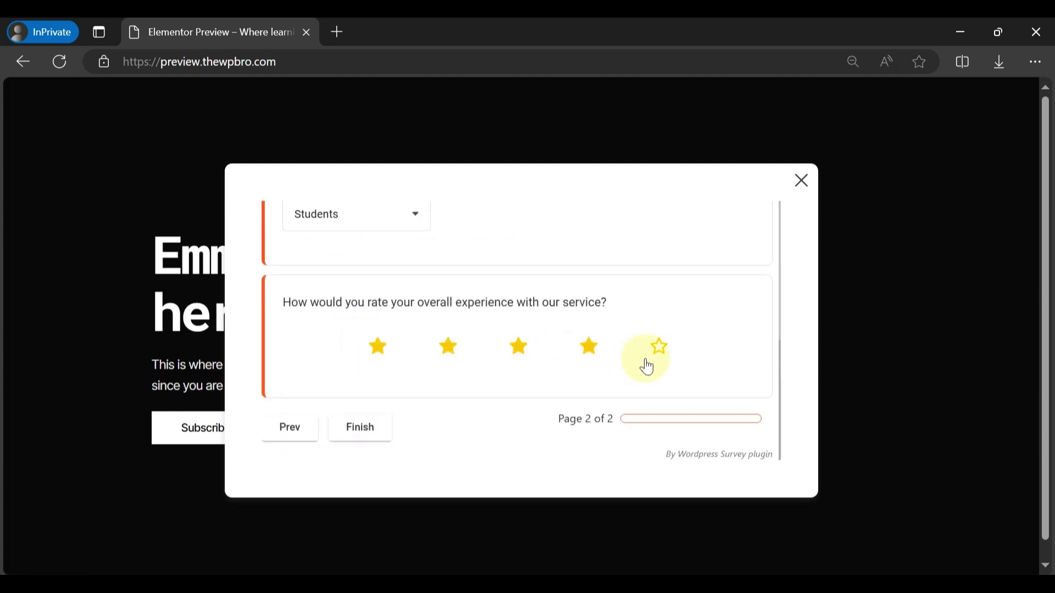
left_click(357, 430)
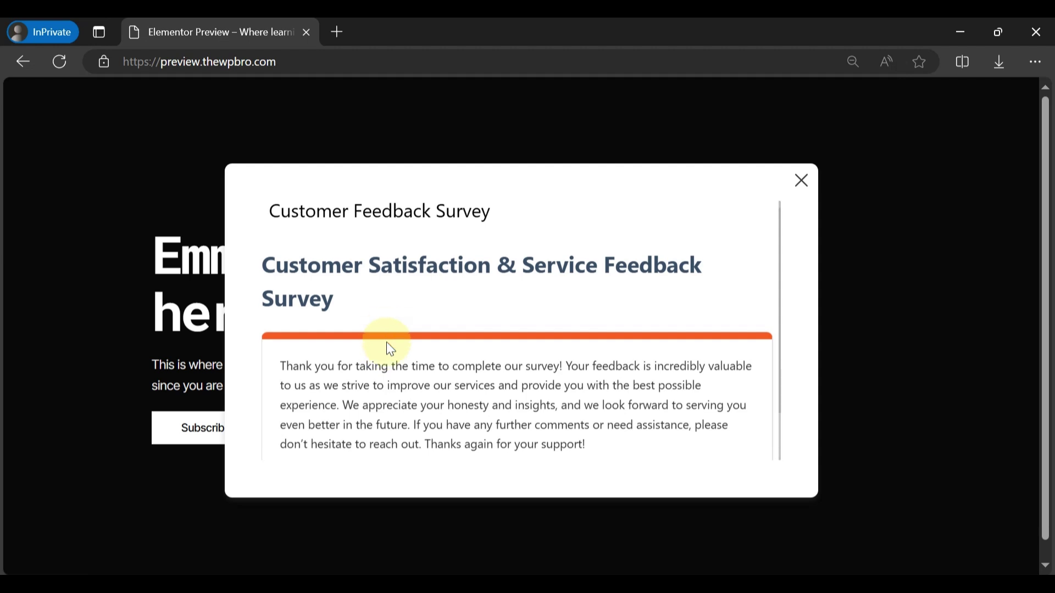
scroll(357, 325, "down", 1)
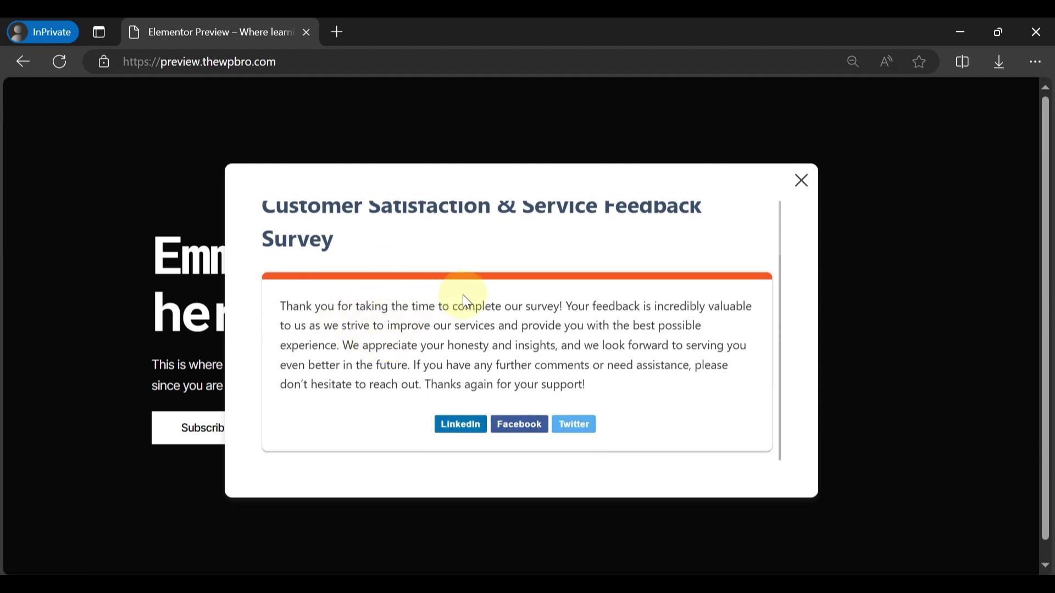
scroll(506, 305, "up", 2)
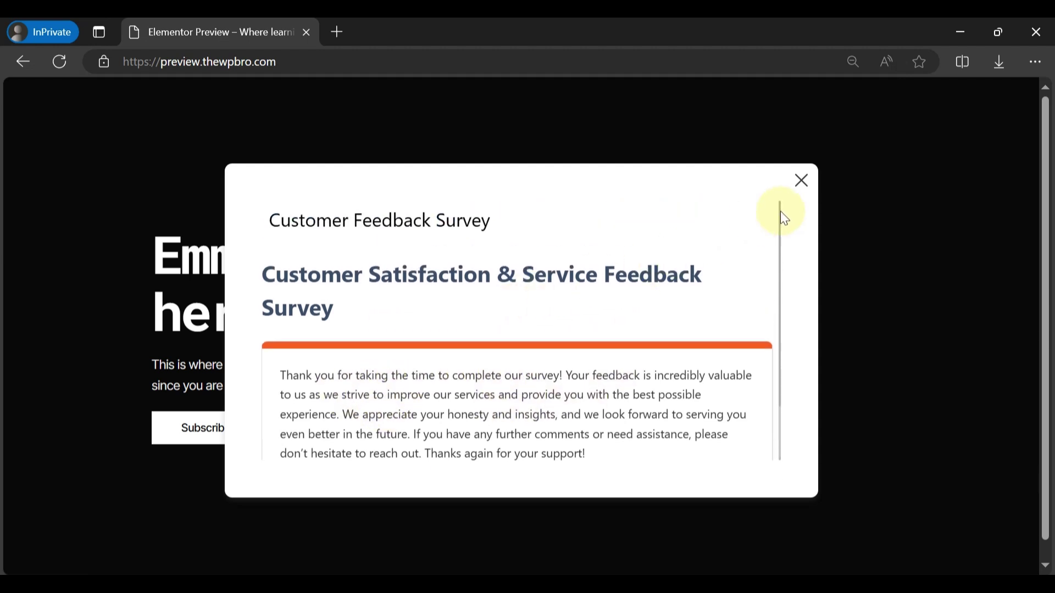
Step: Close the survey popup and the InPrivate window, and return to the Popup Survey admin page
left_click(801, 180)
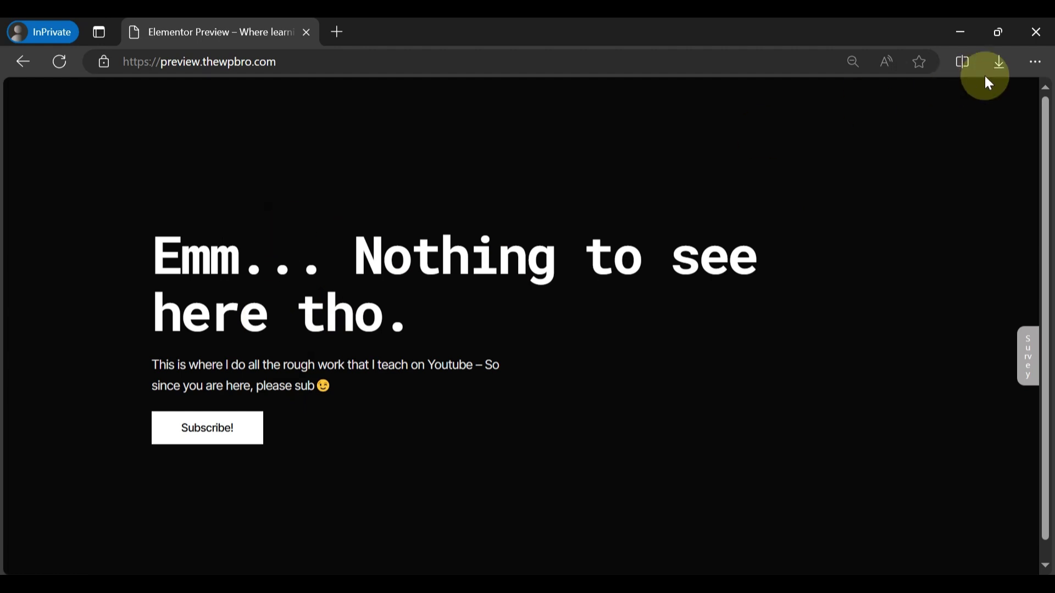
left_click(1036, 32)
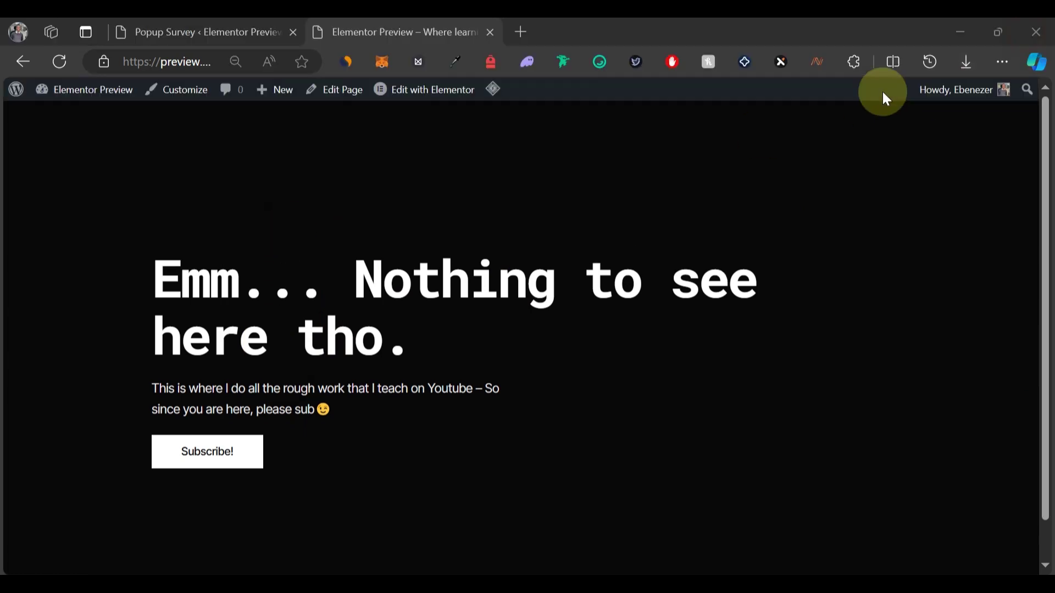
left_click(213, 31)
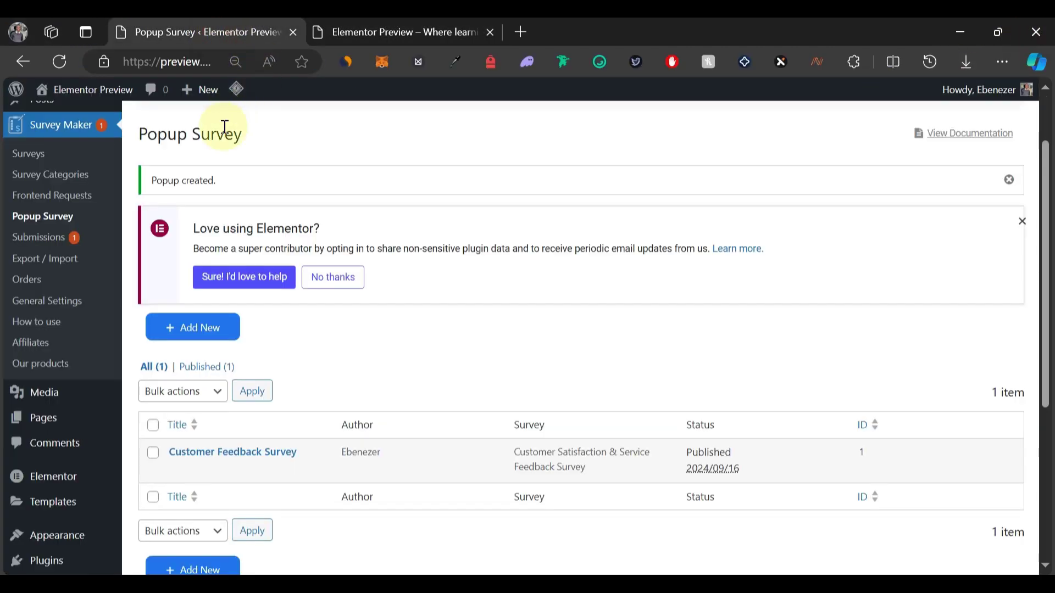
Step: Open the Survey Maker submissions and view the detailed report for the Customer Satisfaction & Service Feedback survey
left_click(48, 240)
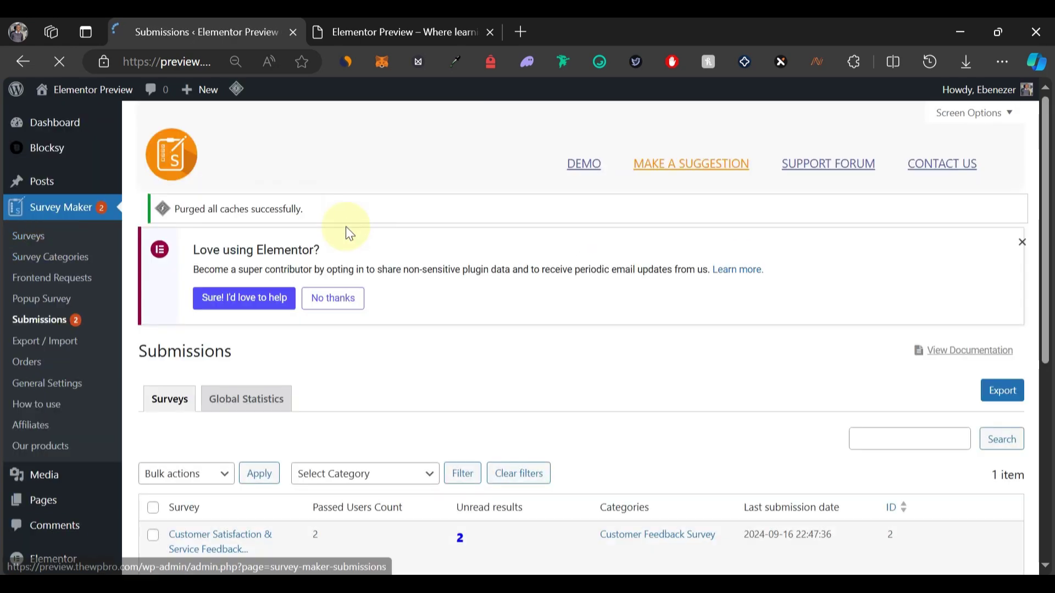
scroll(349, 234, "down", 3)
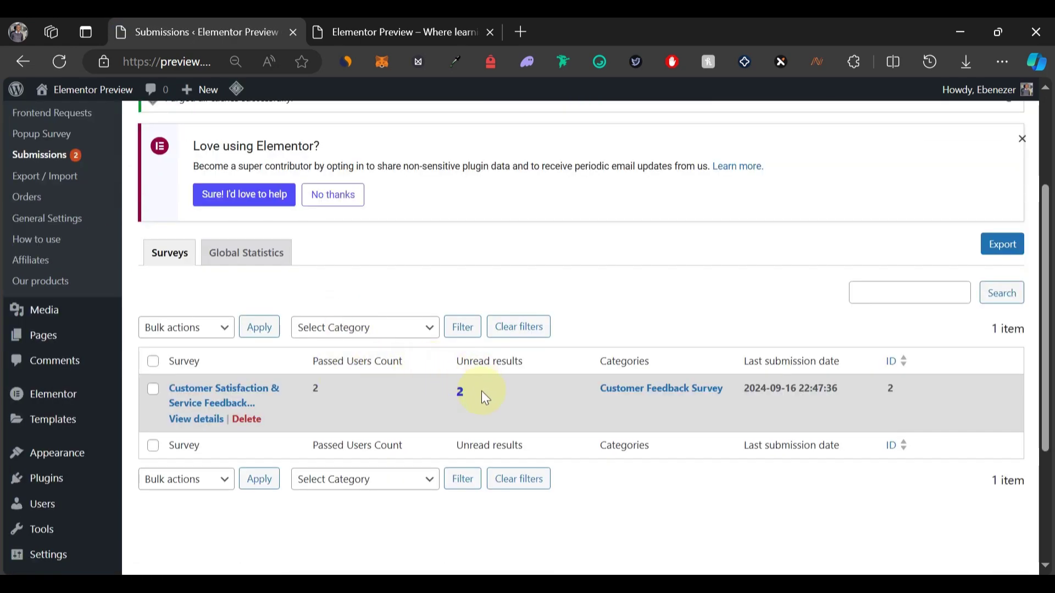
left_click(201, 420)
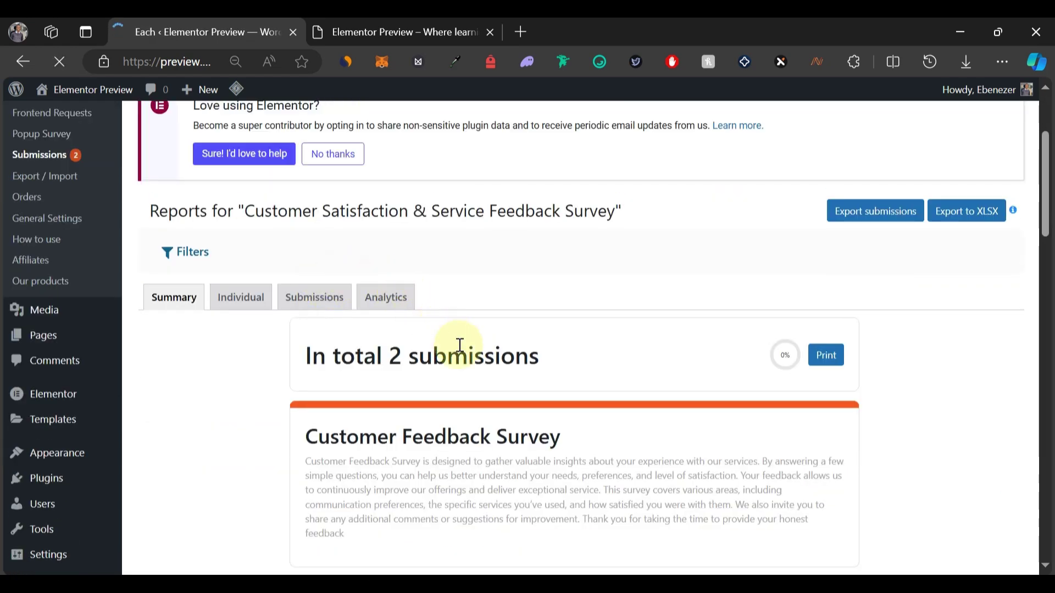
Step: Examine the report's summary charts for services used, satisfaction, referral source, current role and overall experience rating
scroll(197, 359, "down", 5)
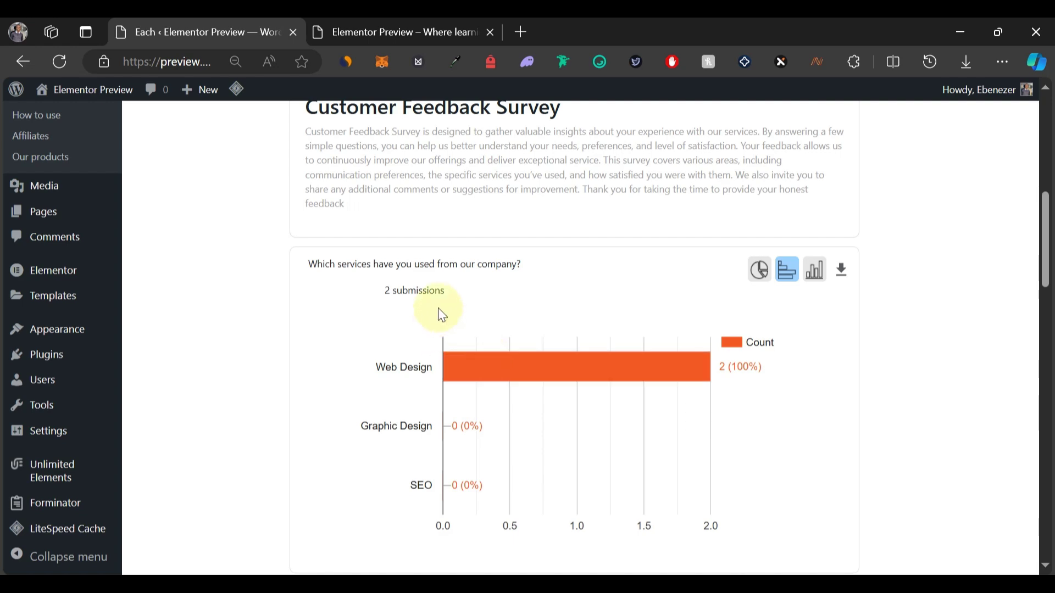
scroll(497, 258, "up", 5)
scroll(505, 275, "down", 7)
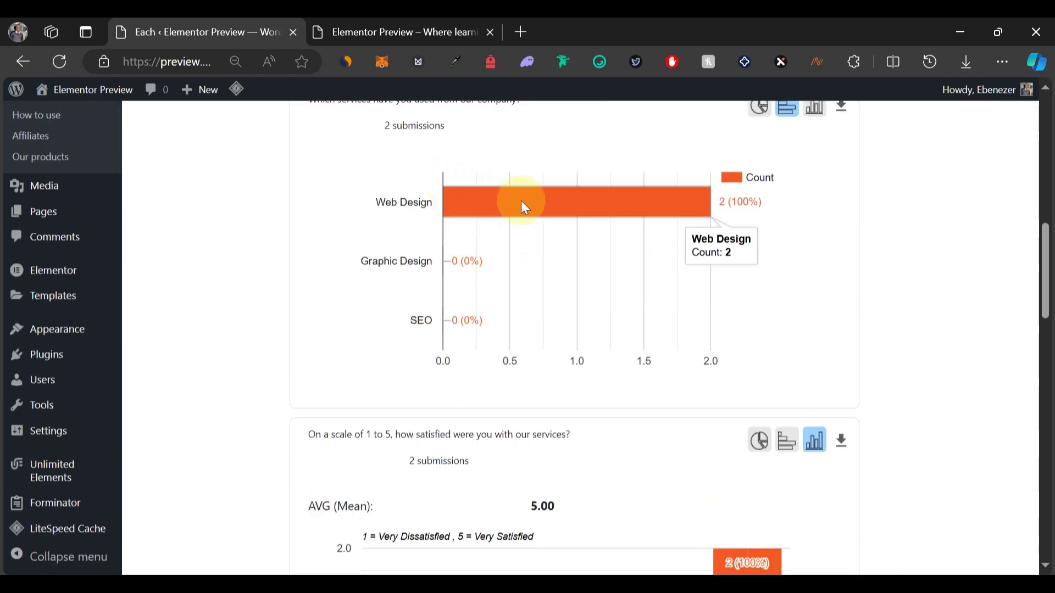
scroll(517, 220, "down", 6)
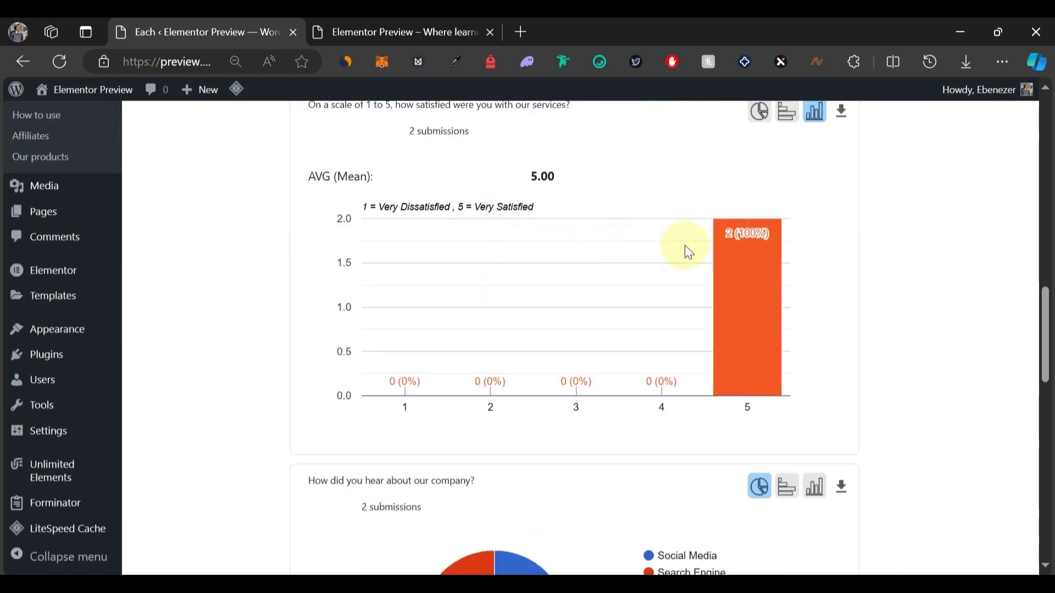
mouse_move(738, 255)
scroll(744, 298, "down", 4)
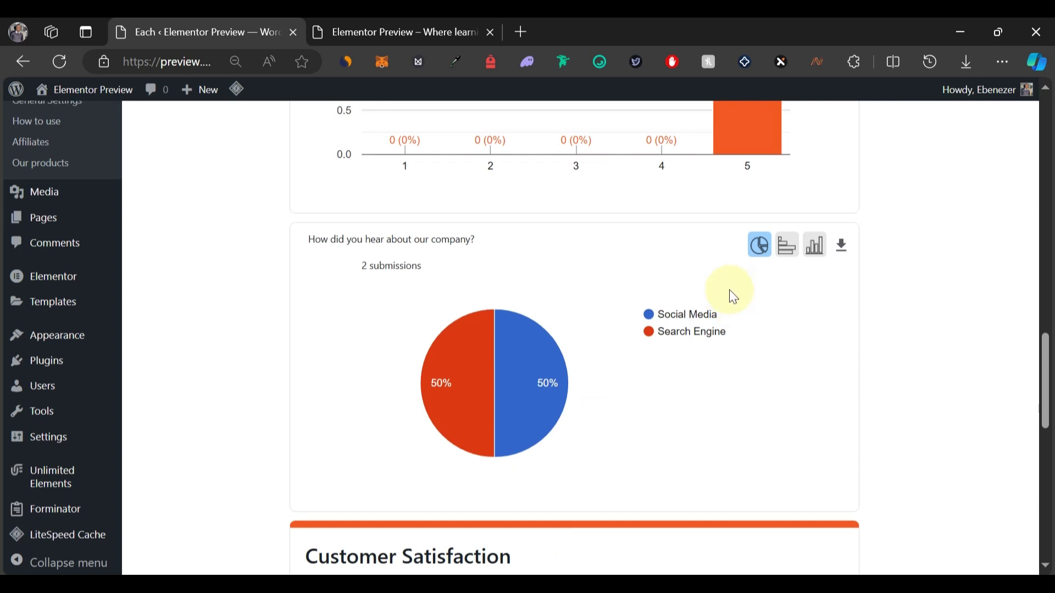
scroll(730, 294, "up", 5)
scroll(725, 307, "down", 7)
mouse_move(480, 318)
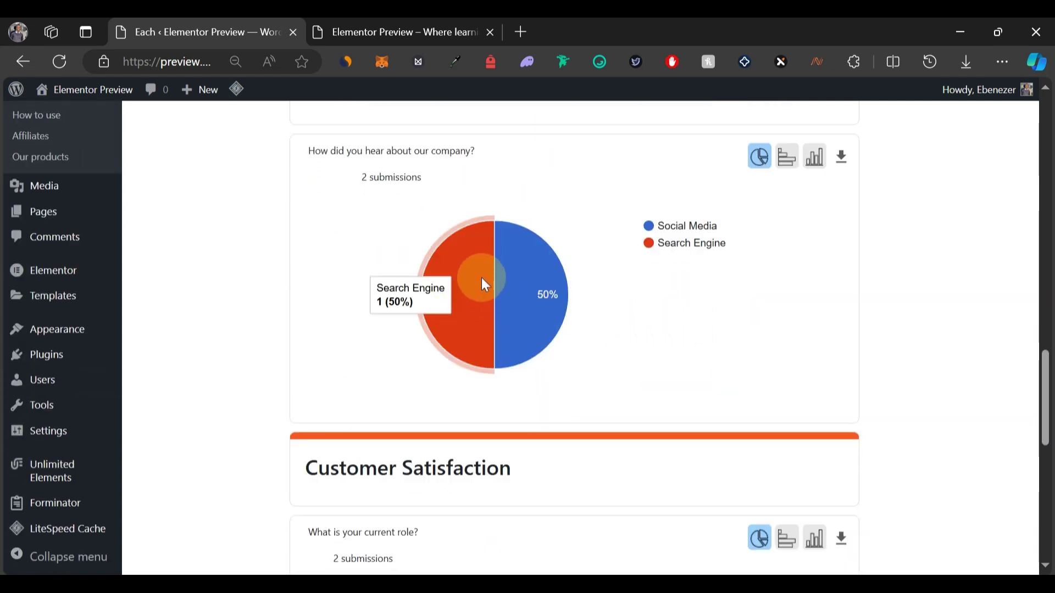
mouse_move(534, 289)
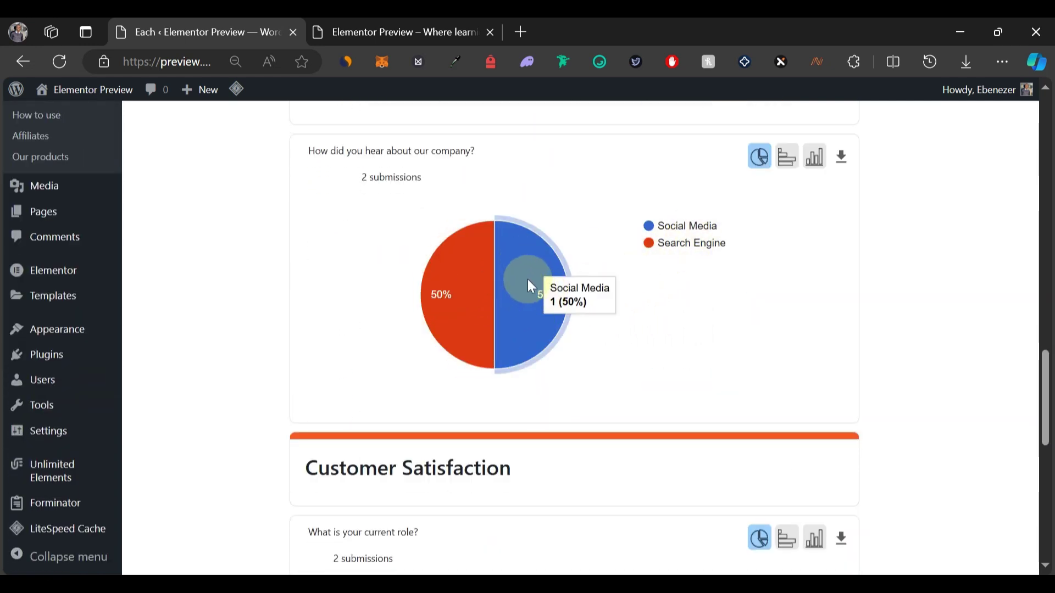
scroll(532, 286, "down", 4)
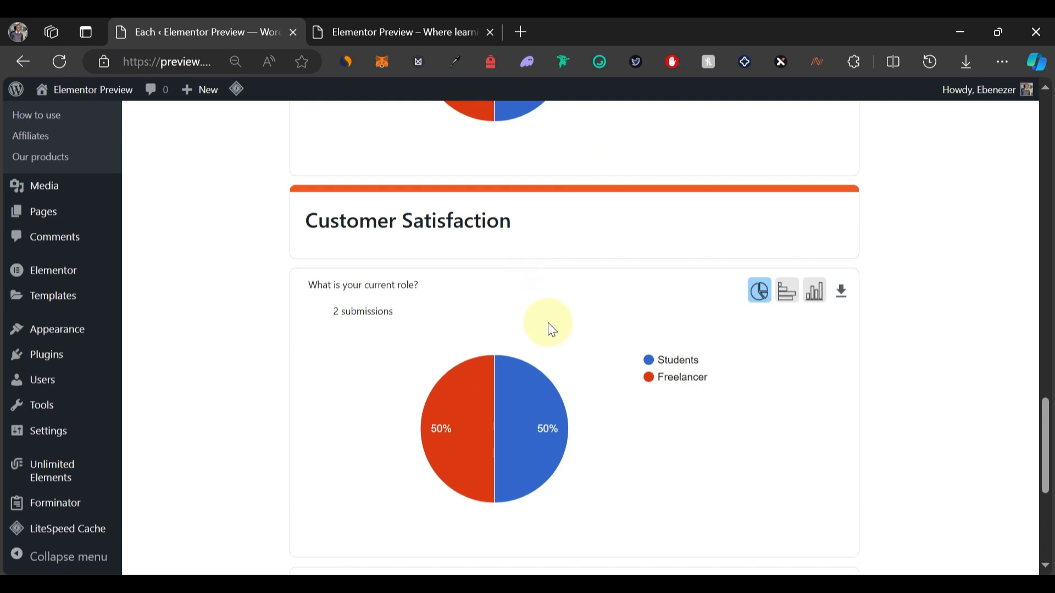
scroll(546, 324, "down", 1)
mouse_move(487, 336)
scroll(525, 327, "down", 4)
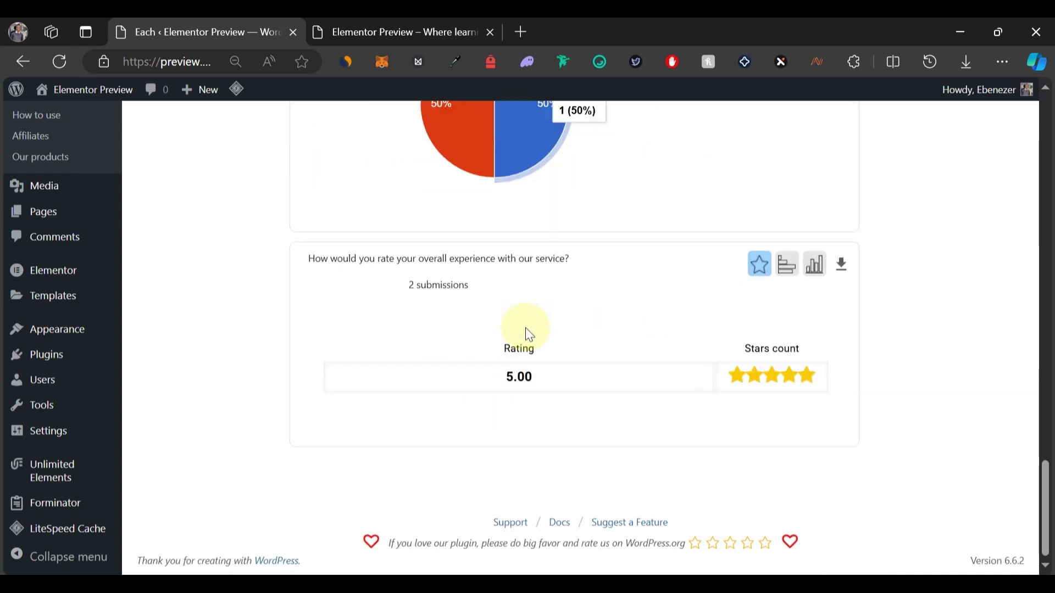
scroll(533, 333, "up", 10)
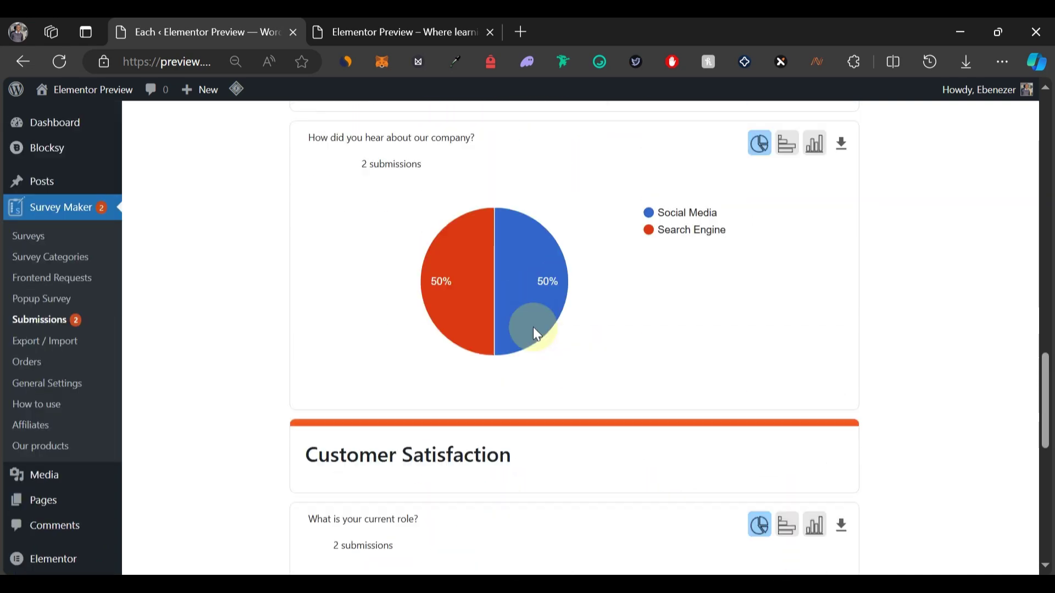
scroll(533, 325, "up", 5)
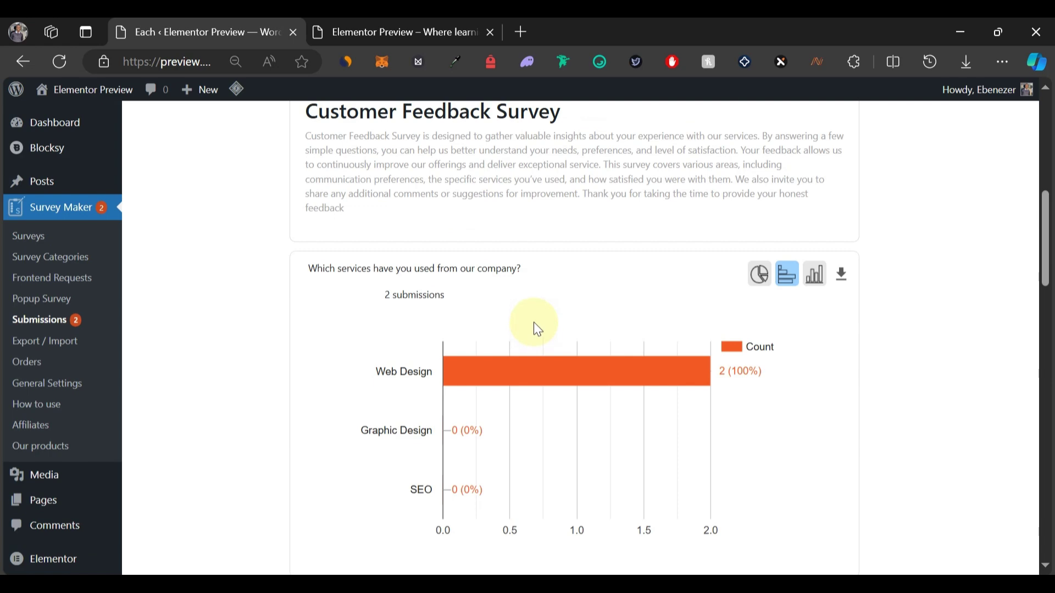
scroll(533, 322, "up", 4)
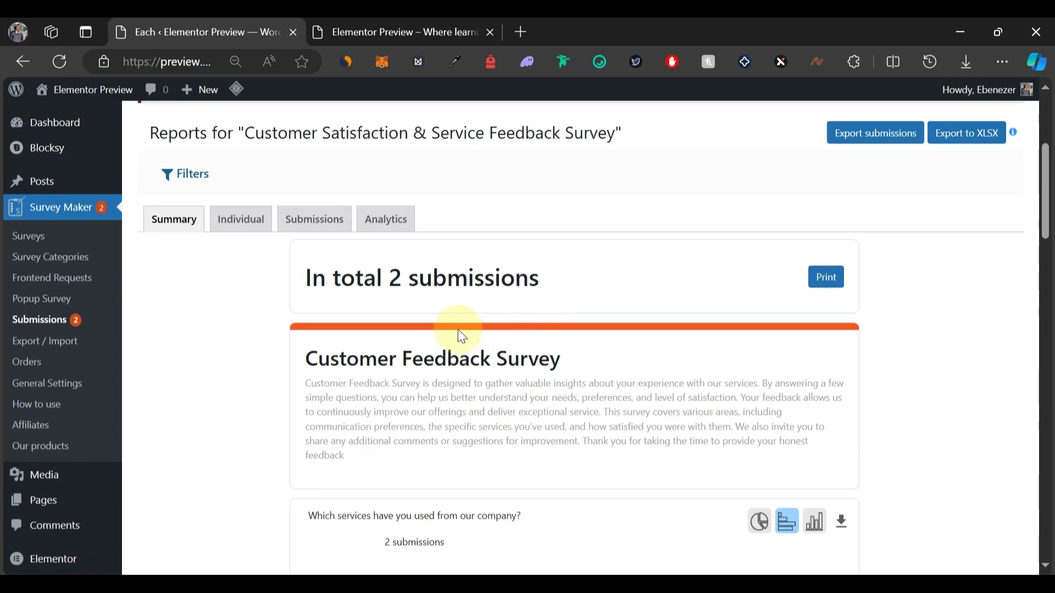
Step: View the individual responses of the survey report, including the respondent's user information and the export options
left_click(238, 222)
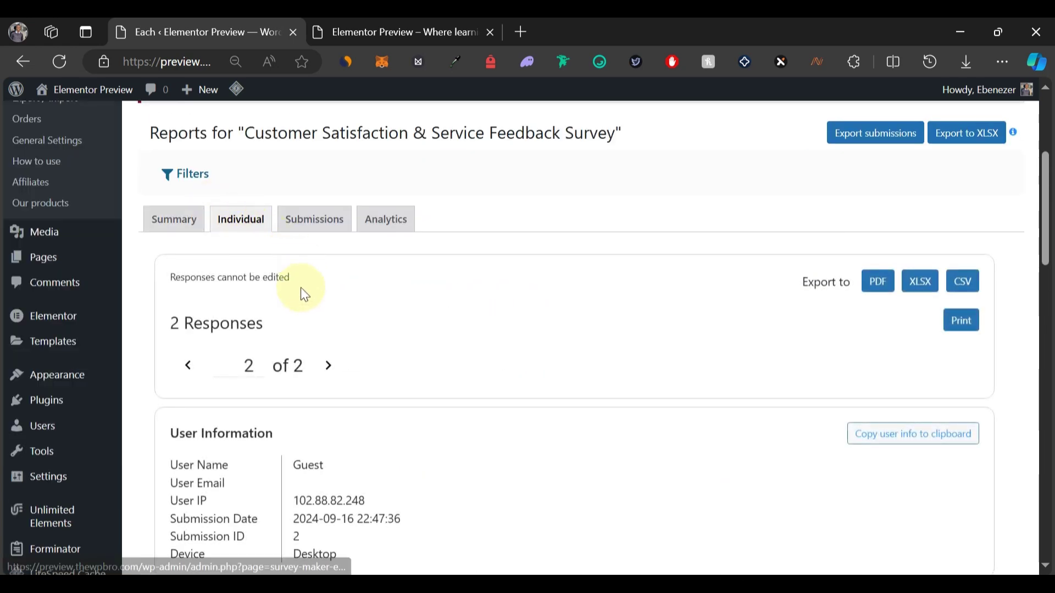
scroll(302, 288, "down", 2)
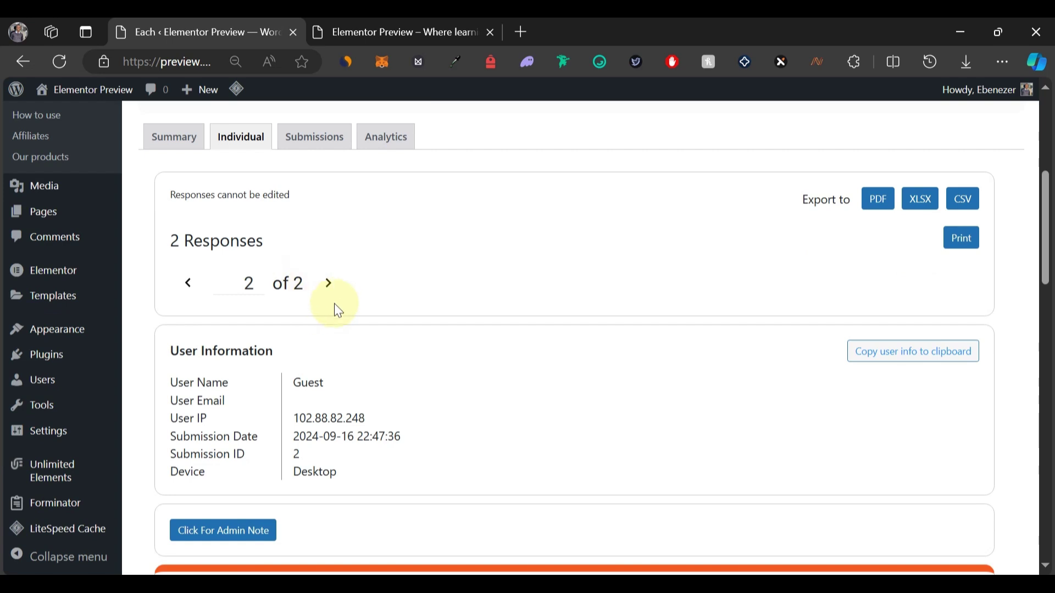
scroll(337, 308, "down", 2)
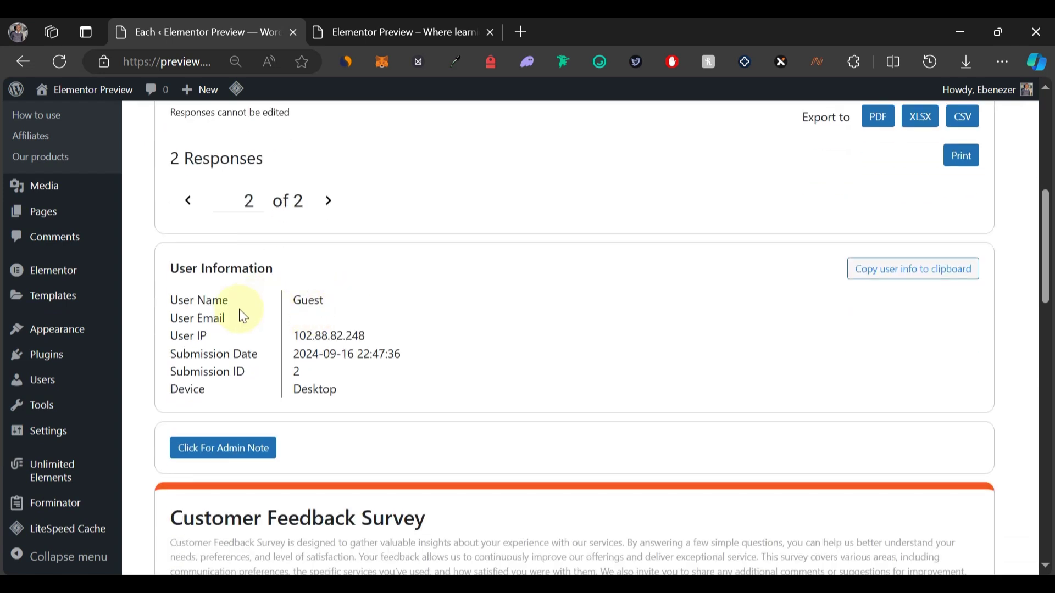
scroll(667, 325, "up", 2)
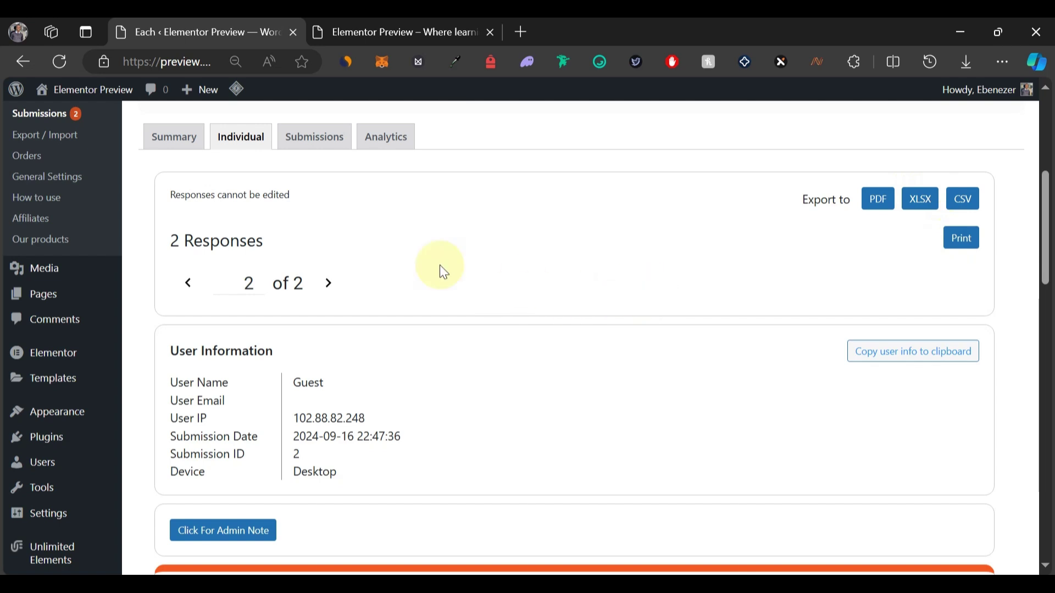
Step: View the report's list of submissions and check each entry's user, submission date and duration
left_click(330, 141)
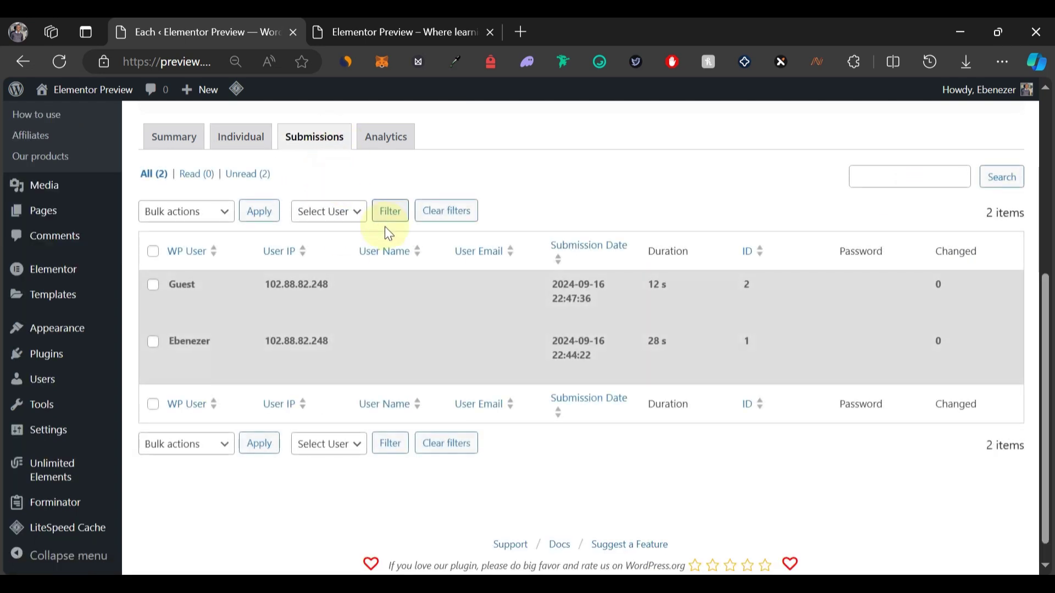
mouse_move(195, 283)
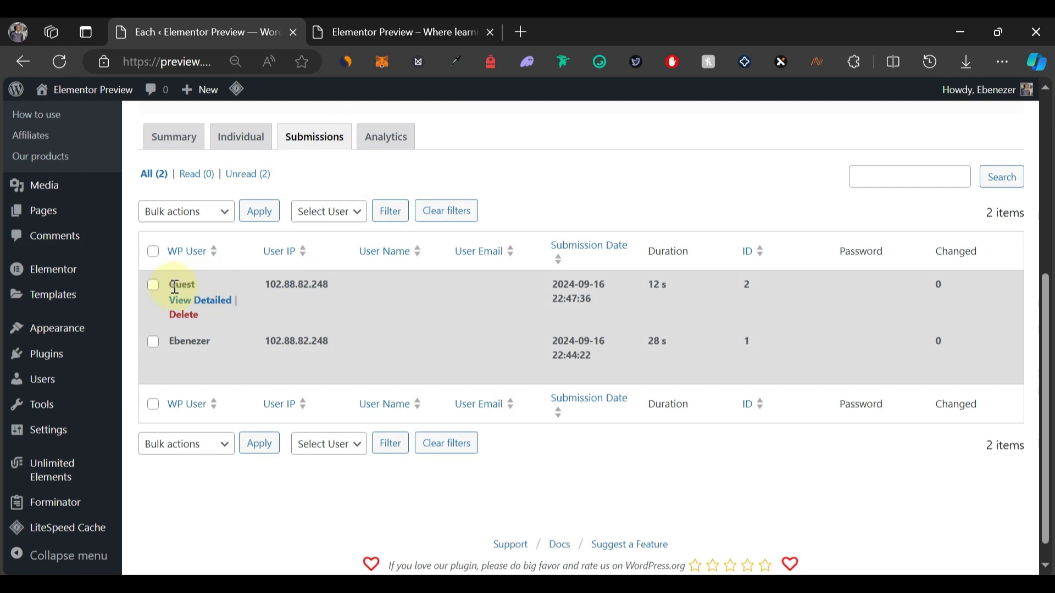
mouse_move(171, 341)
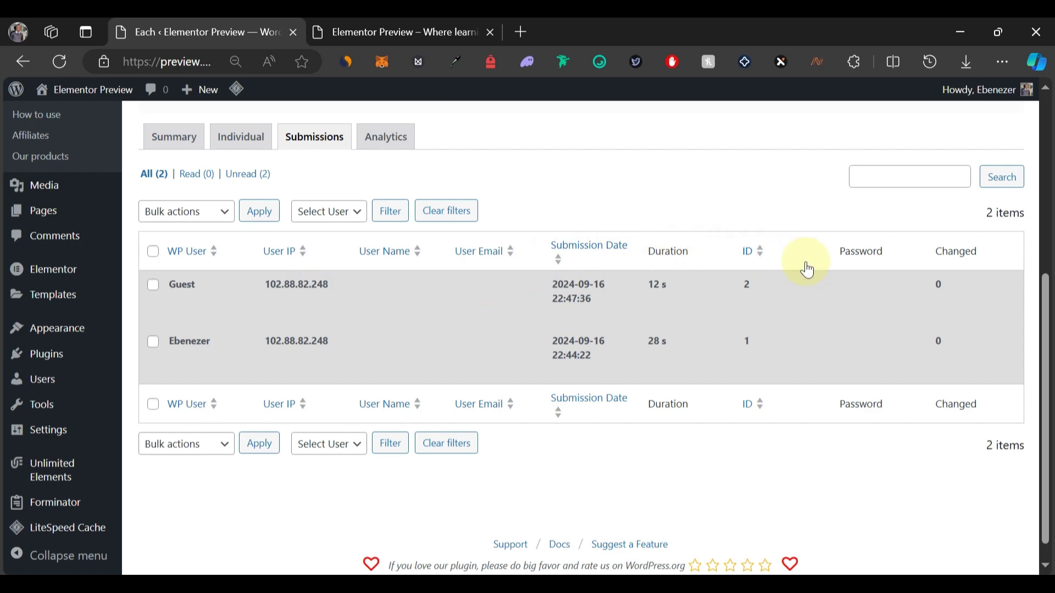
scroll(788, 314, "down", 1)
scroll(530, 290, "up", 1)
Step: Examine the report's analytics charts for submissions per day, user roles, detected devices and detected countries
scroll(530, 290, "up", 2)
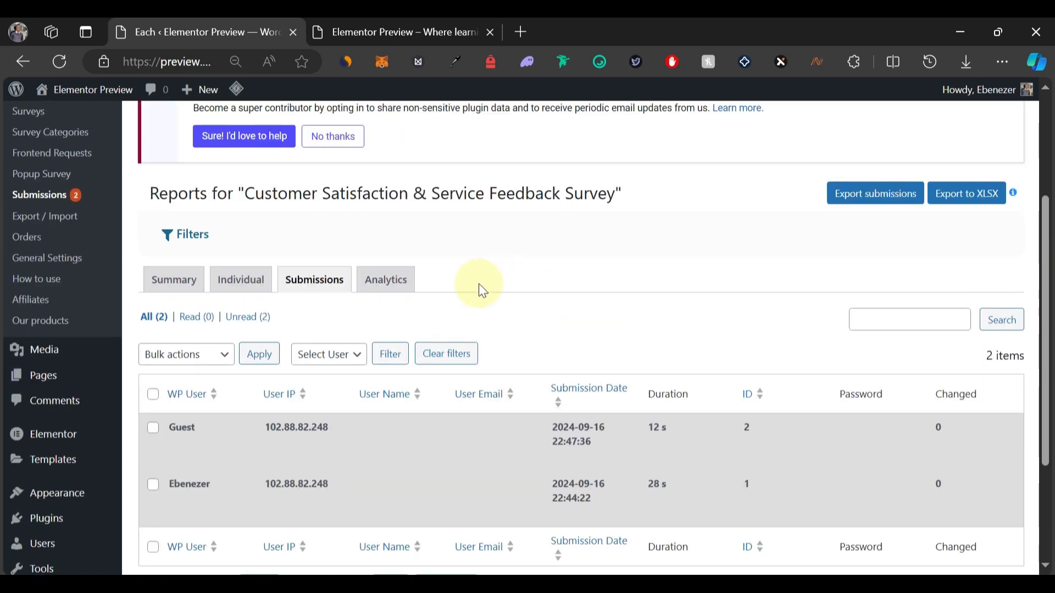
scroll(463, 275, "up", 2)
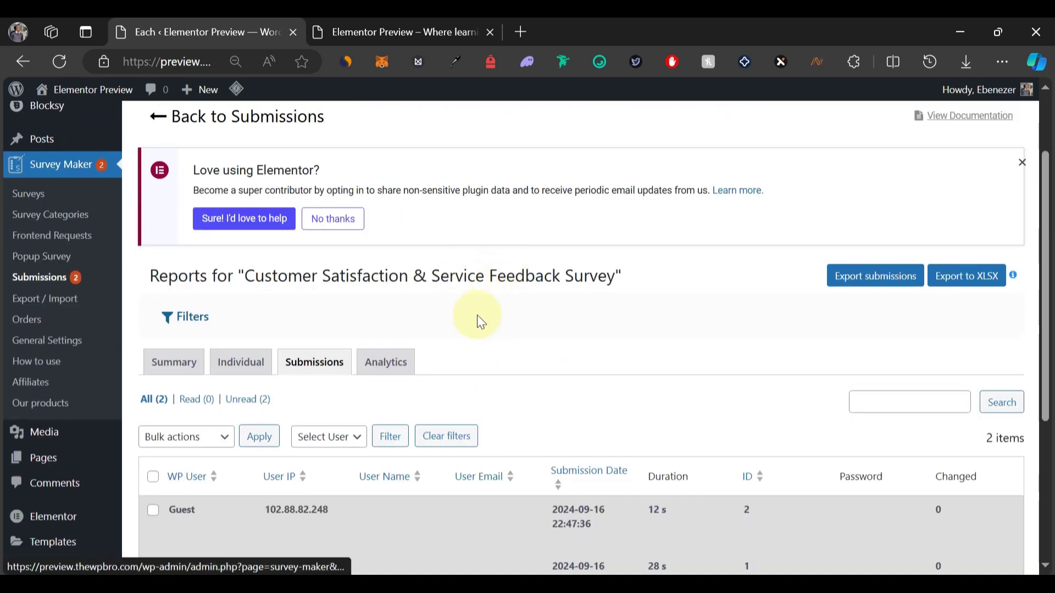
left_click(401, 361)
scroll(465, 306, "down", 1)
scroll(466, 305, "down", 2)
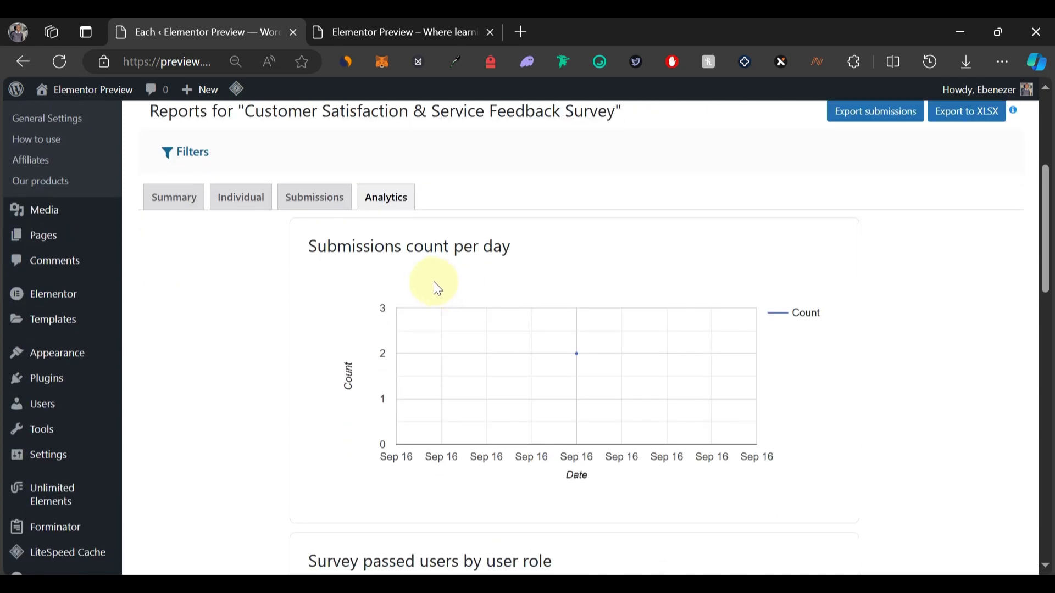
scroll(506, 263, "down", 4)
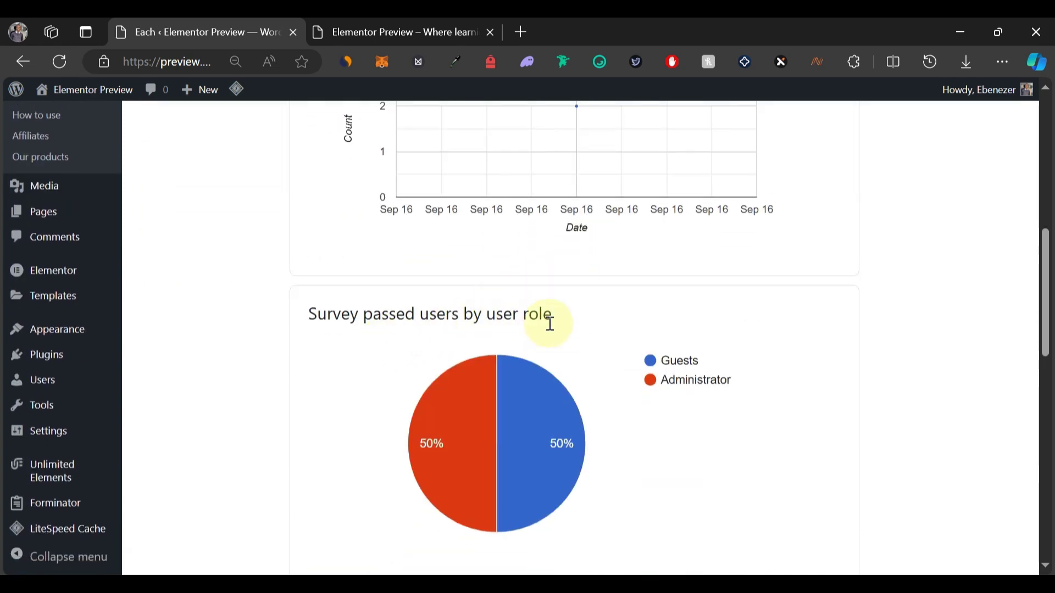
scroll(560, 333, "down", 10)
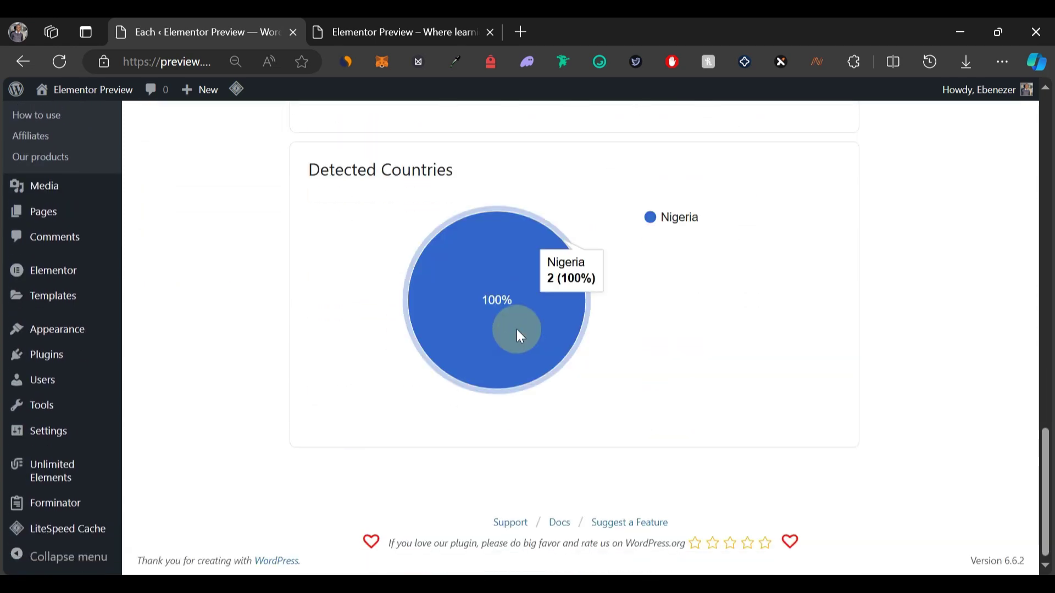
scroll(406, 343, "up", 3)
scroll(393, 301, "up", 12)
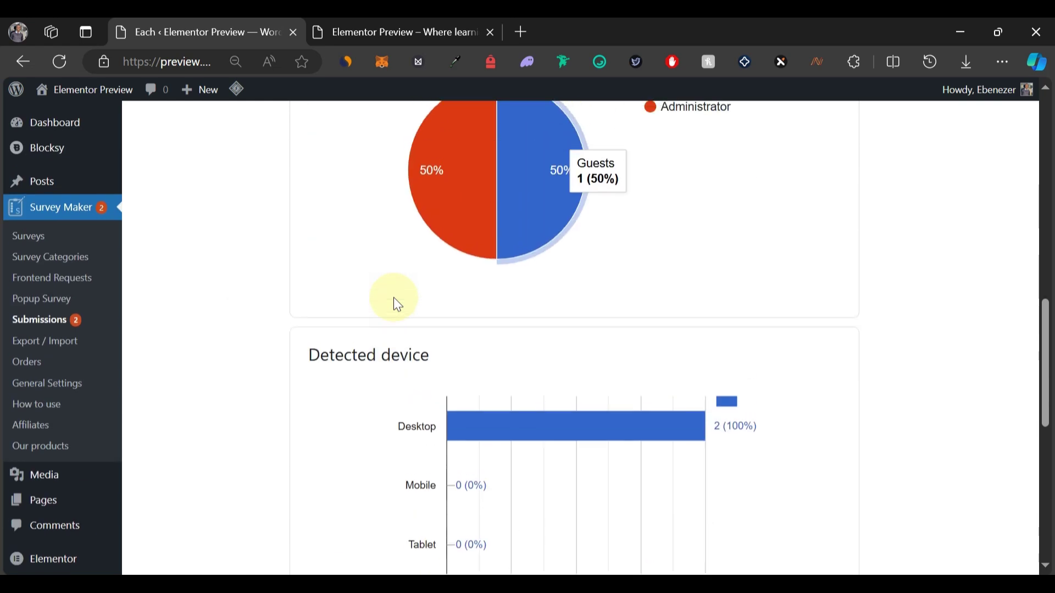
scroll(398, 304, "up", 7)
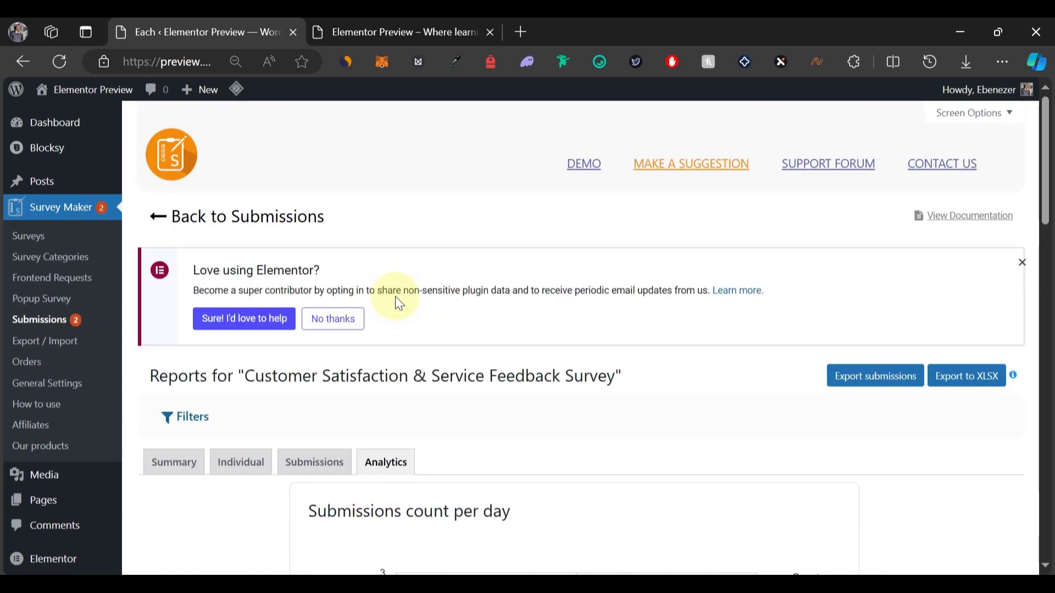